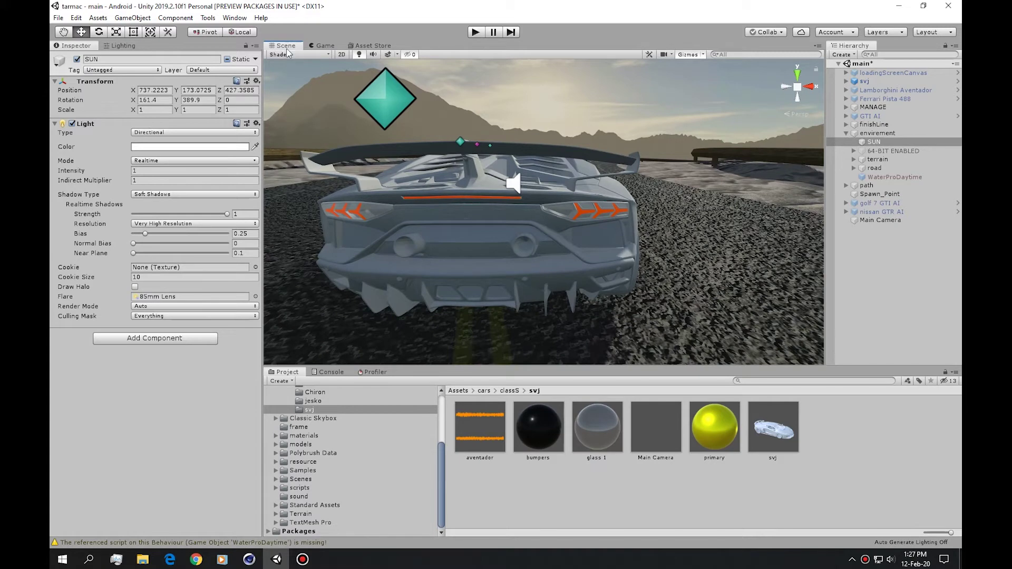
Step: Run the scene in play mode and maximize the Game view
left_click(471, 33)
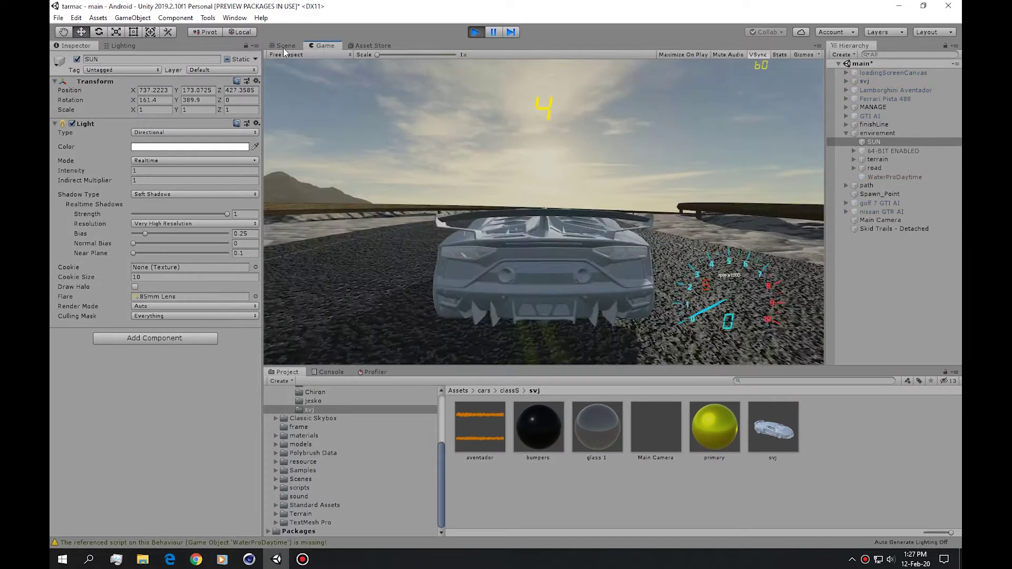
right_click(331, 46)
left_click(360, 83)
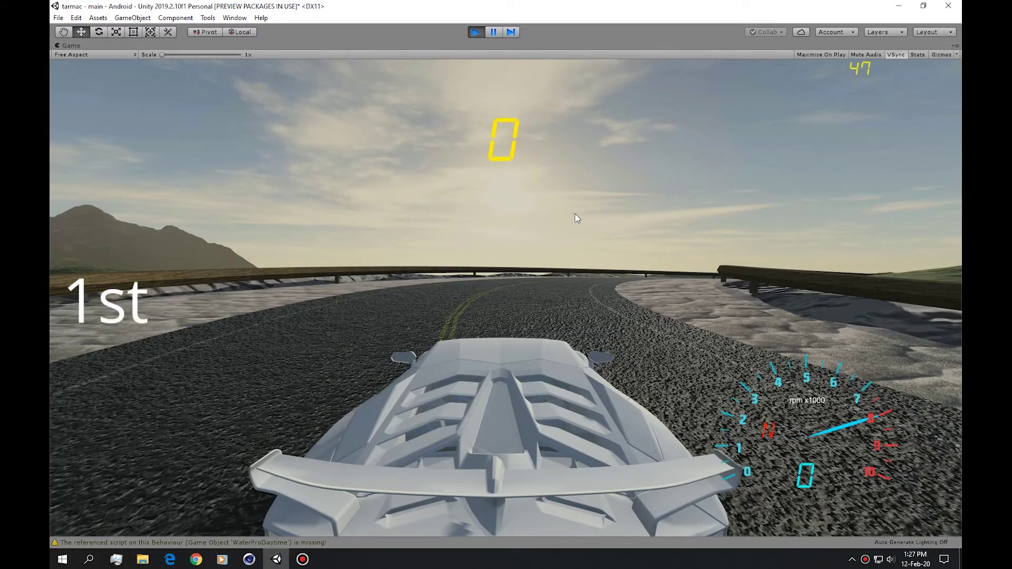
Step: Test-drive the car along the road, accelerating, steering and repeatedly braking to check the rear brake lights
key("d")
key("d")
key("s")
key("w")
key("s")
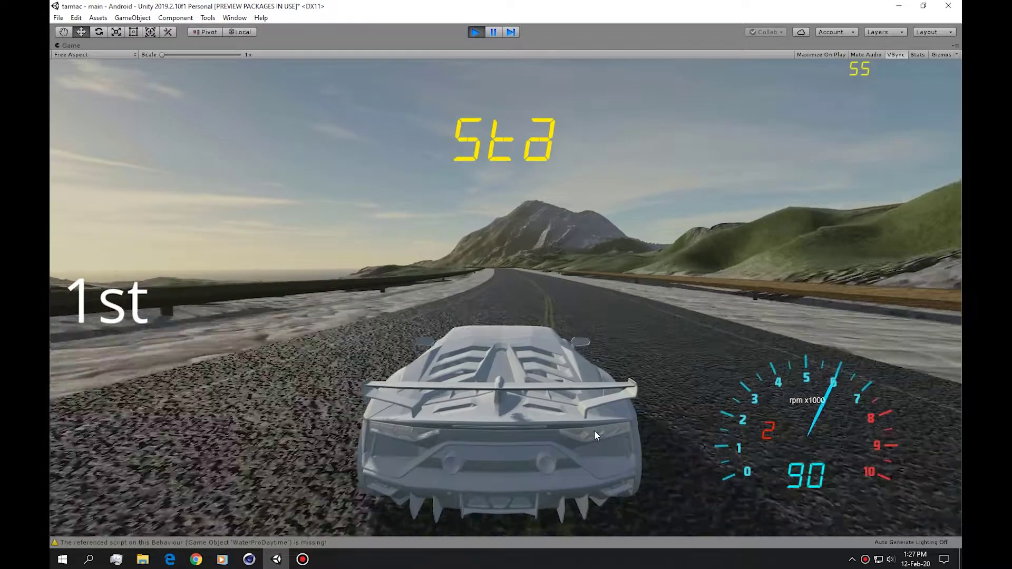
key("w")
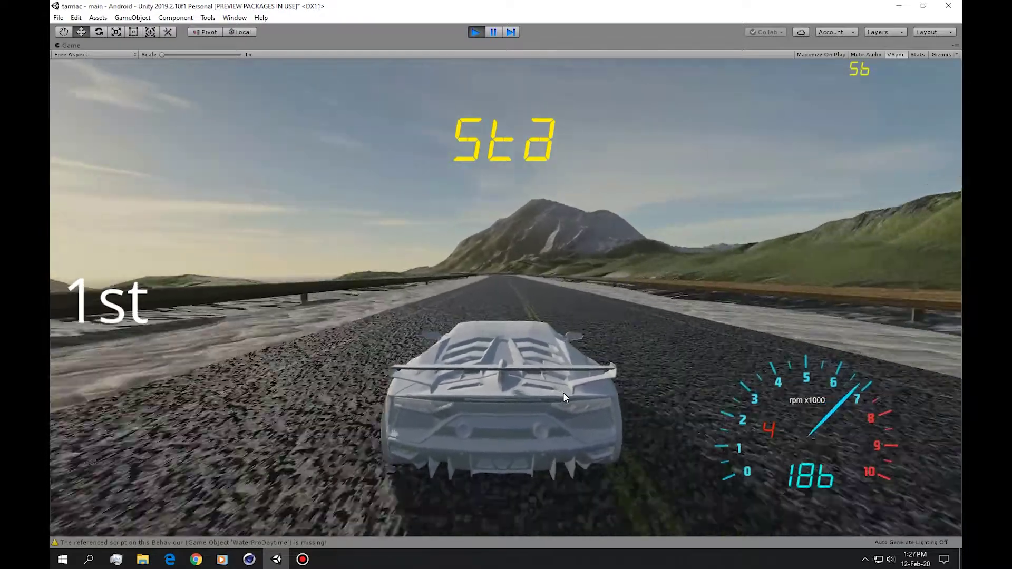
key("s")
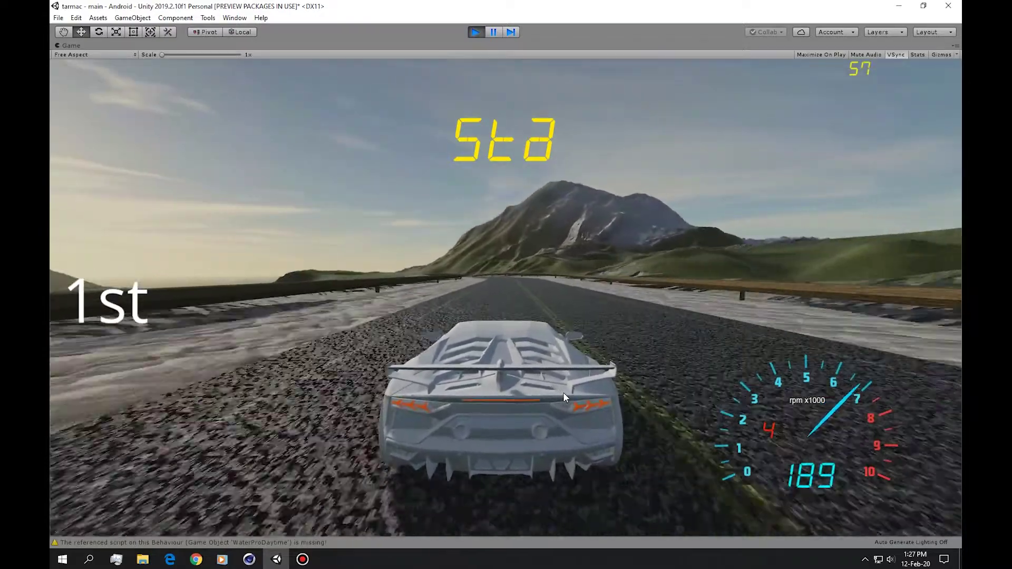
key("a")
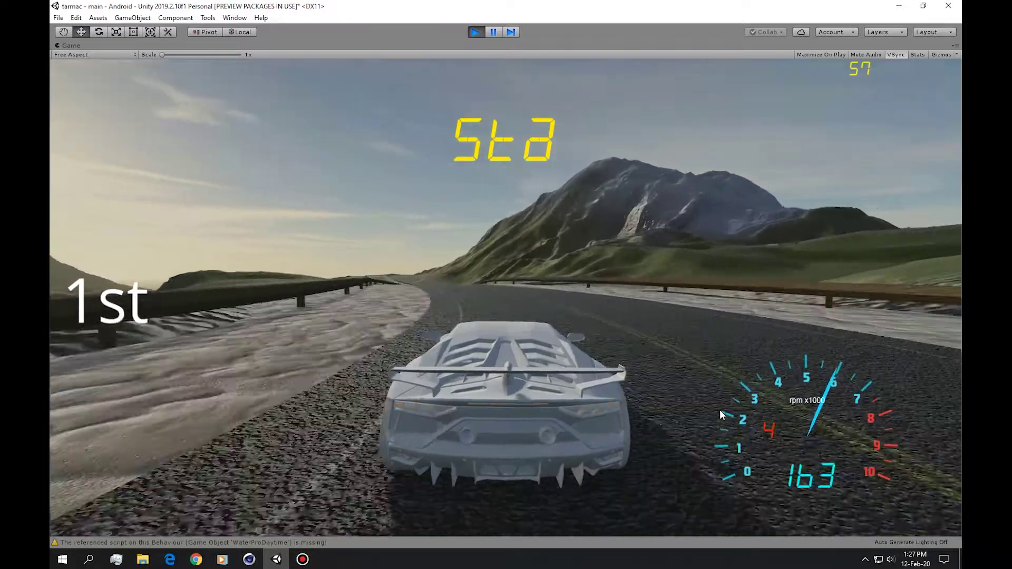
key("s")
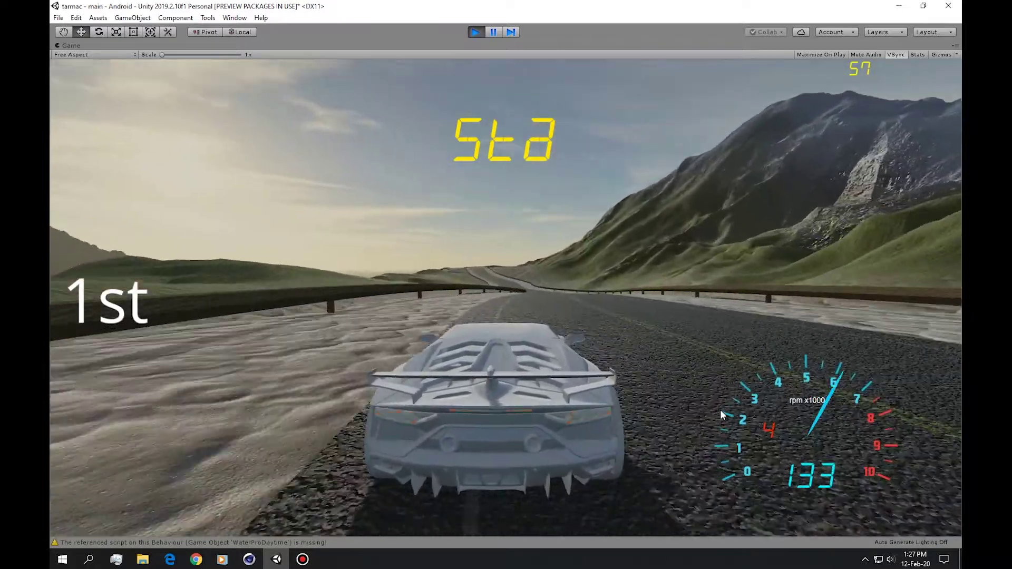
key("d")
key("a")
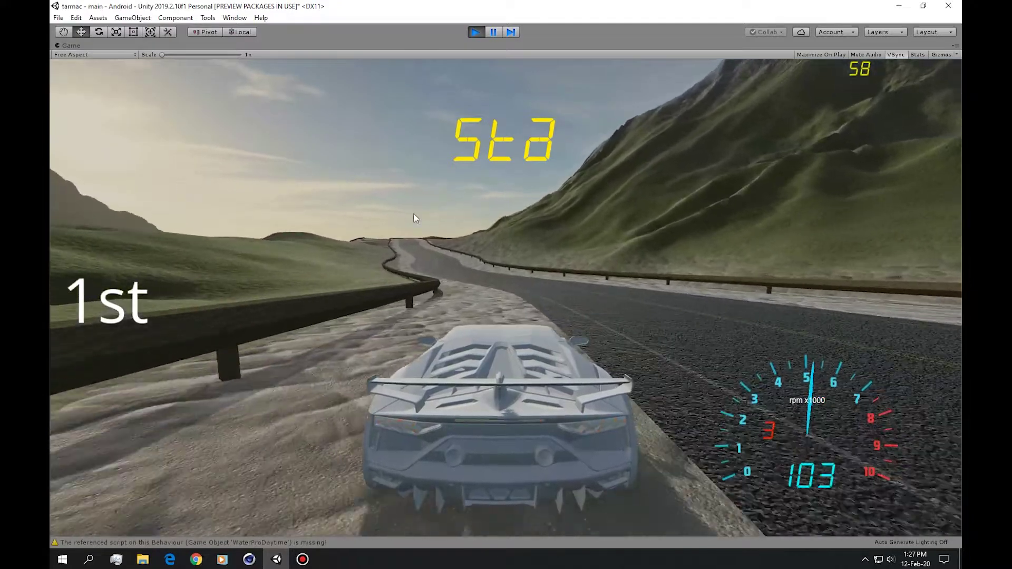
key("a")
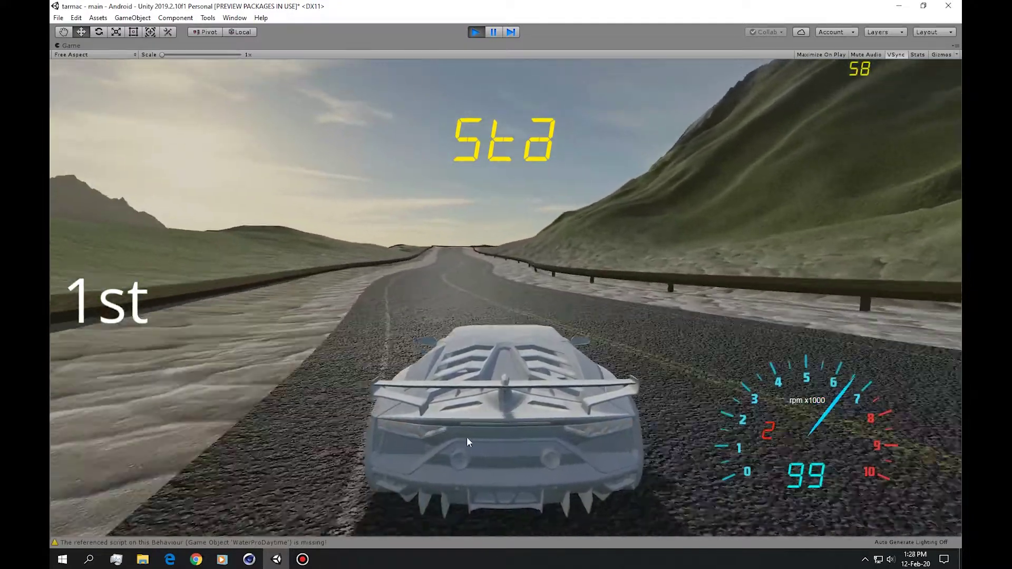
key("s")
key("a")
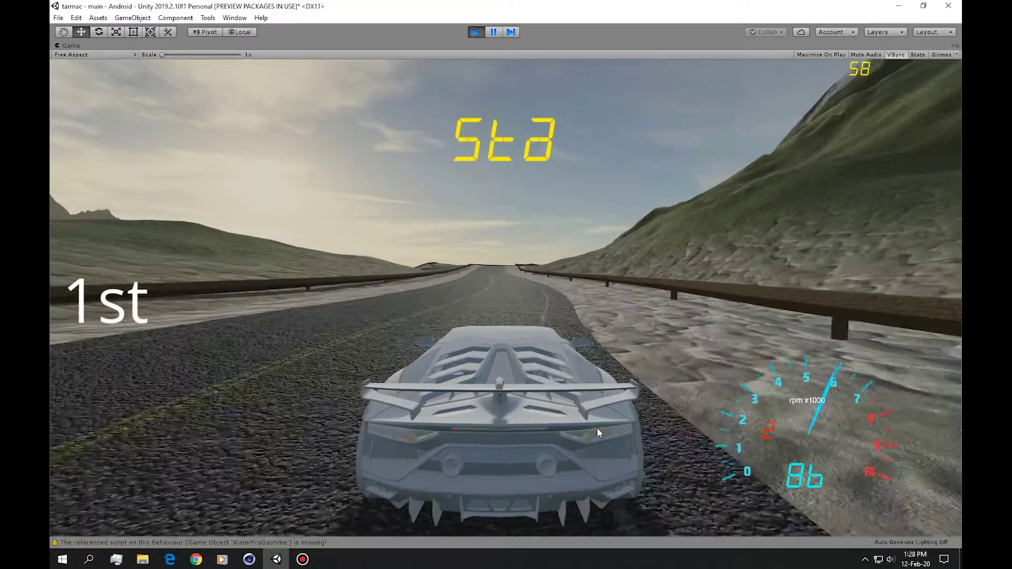
key("s")
key("a")
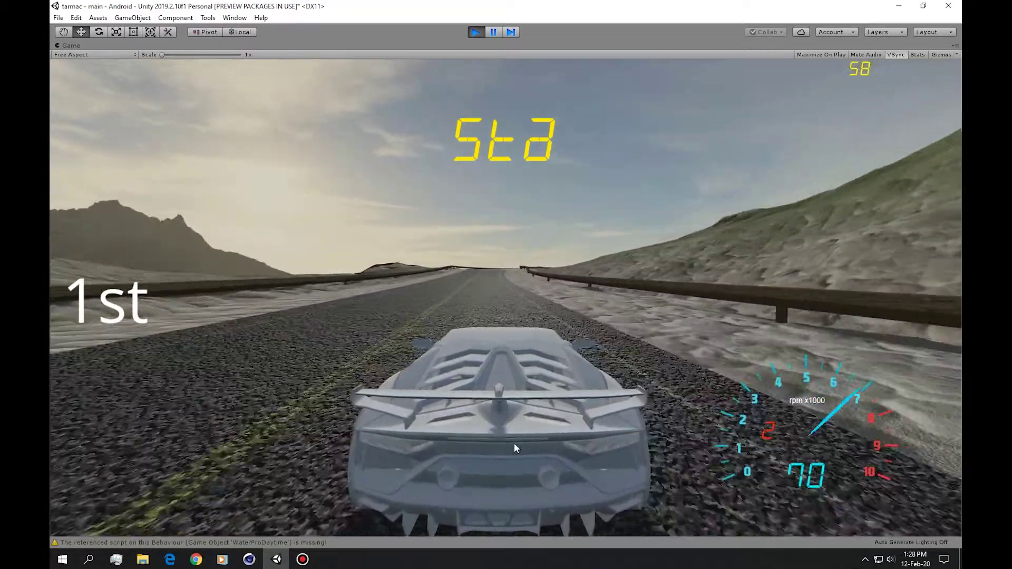
key("s")
key("a")
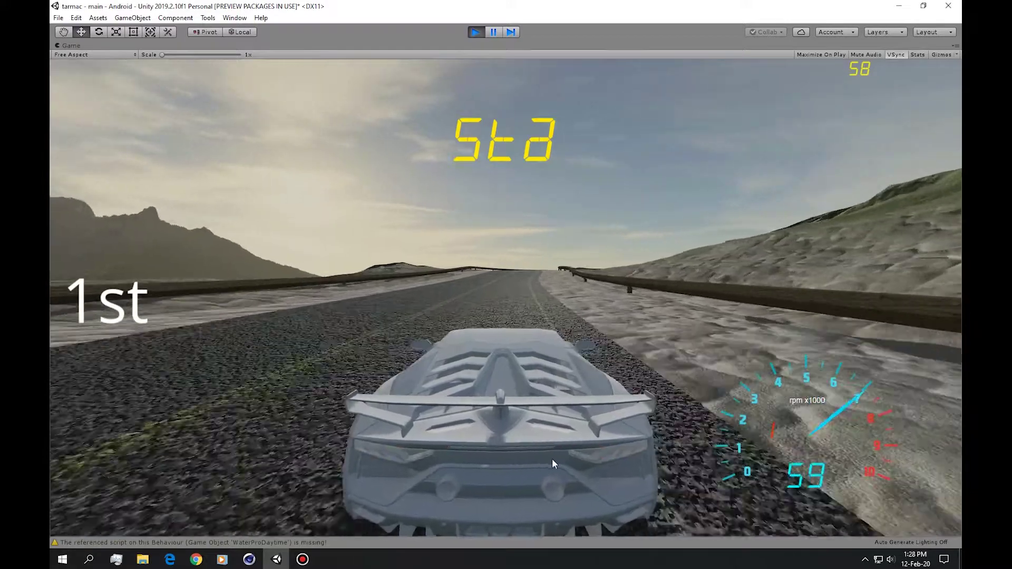
key("w")
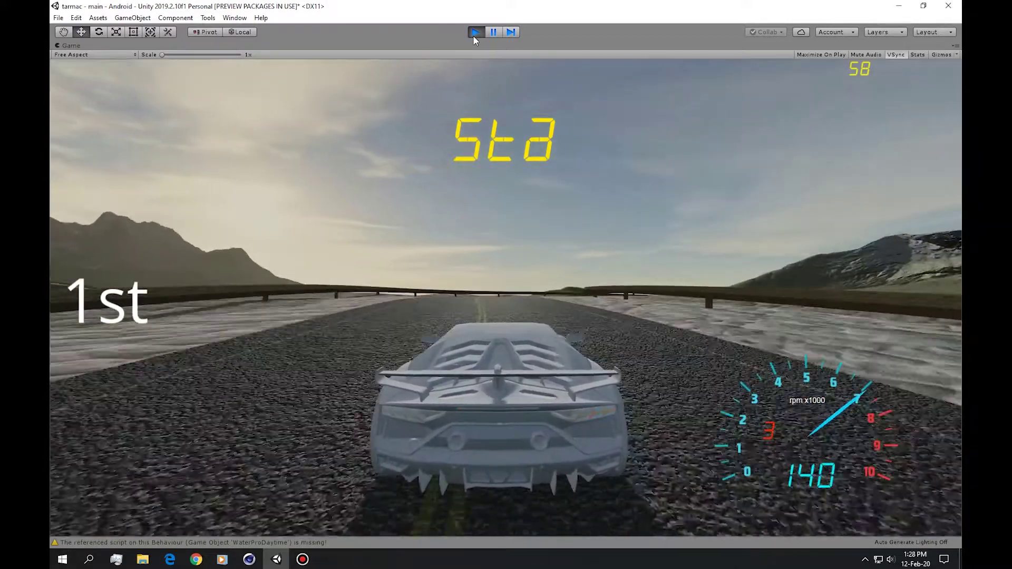
Step: Stop play mode and collapse the envirement group in the scene hierarchy
left_click(475, 32)
left_click_drag(469, 173, 824, 170, "alt")
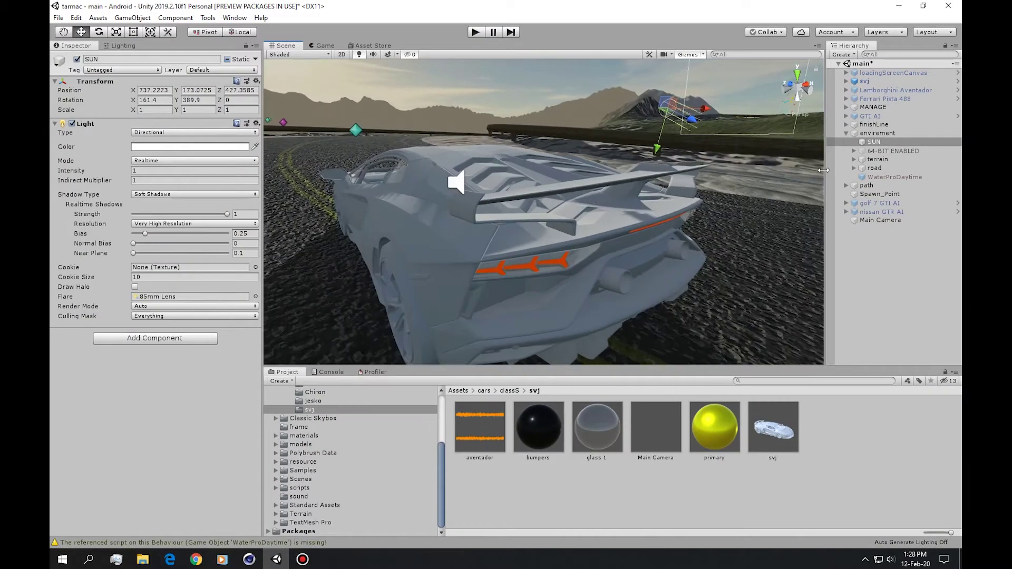
left_click(846, 134)
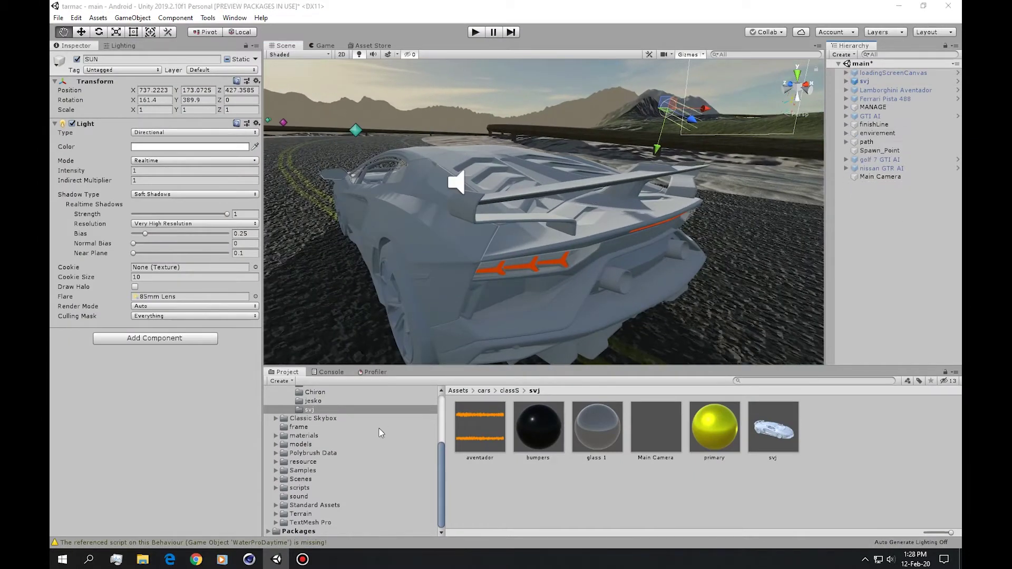
Step: Switch to Cinema 4D and hide the windscreen_ok glass mesh covering the tail lights in the editor view
key("alt+Tab")
left_click_drag(420, 253, 430, 249, "alt")
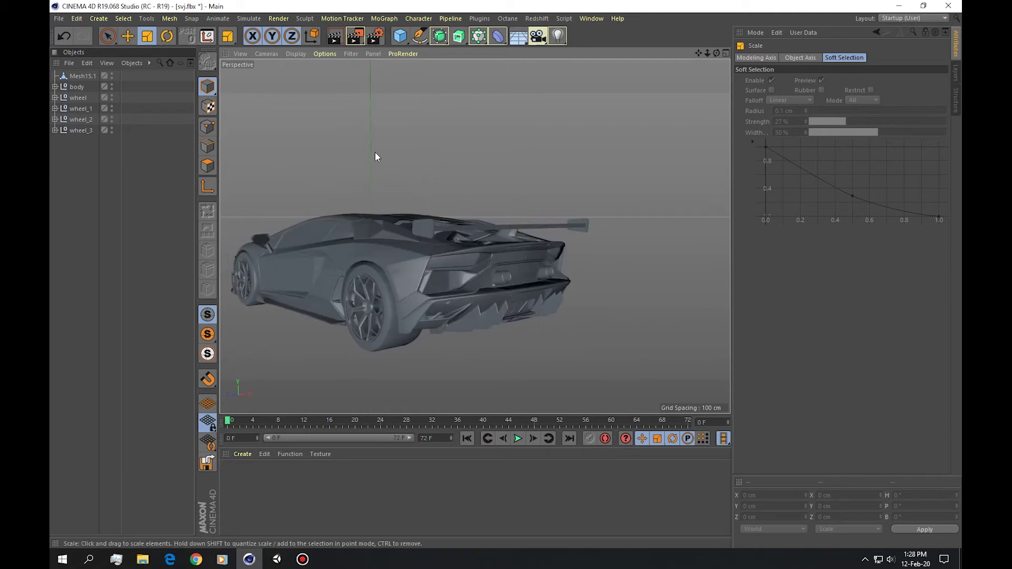
scroll(476, 261, "up", 3)
left_click(475, 260)
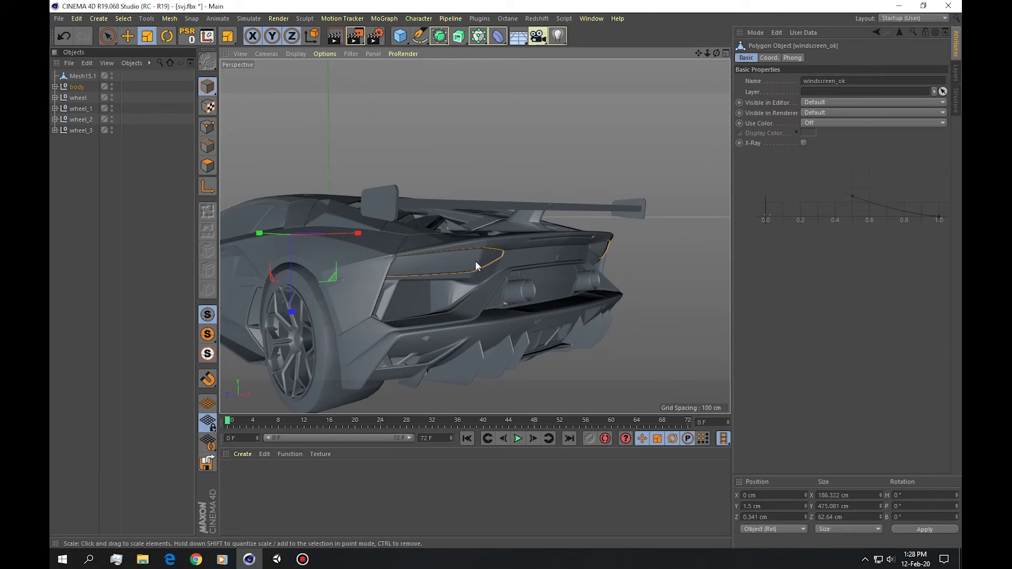
left_click(55, 87)
double_click(139, 172)
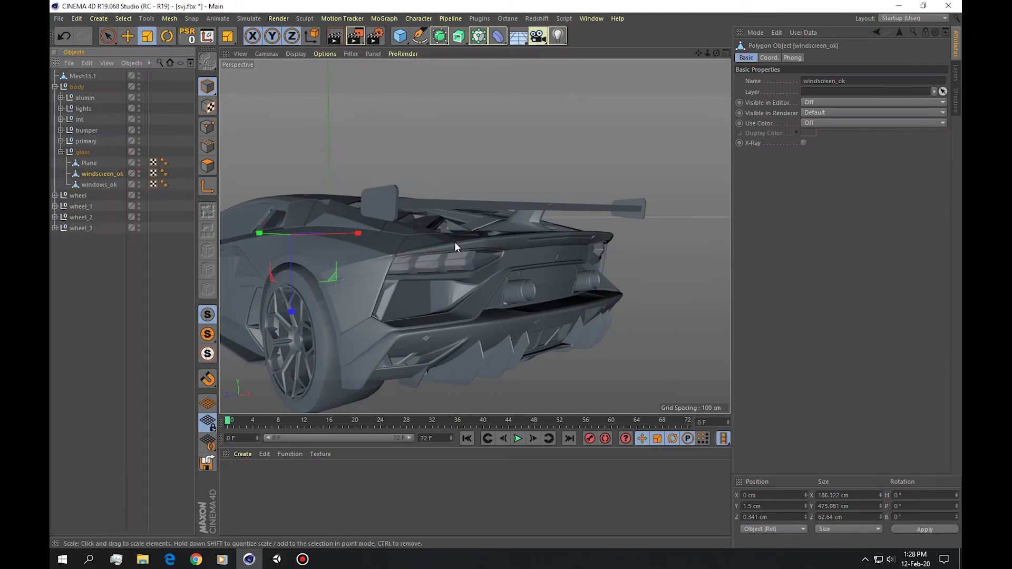
Step: Select the rear_breaklights mesh and pull it temporarily away from the tail-light housing to show that it is a separate object
scroll(456, 246, "up", 6)
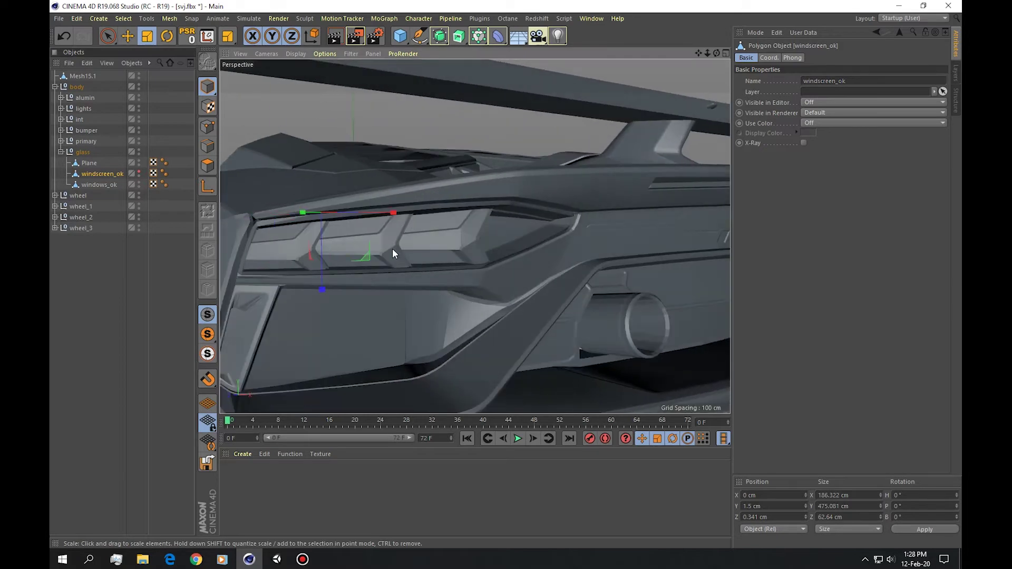
left_click_drag(378, 243, 474, 243, "alt")
left_click(60, 109)
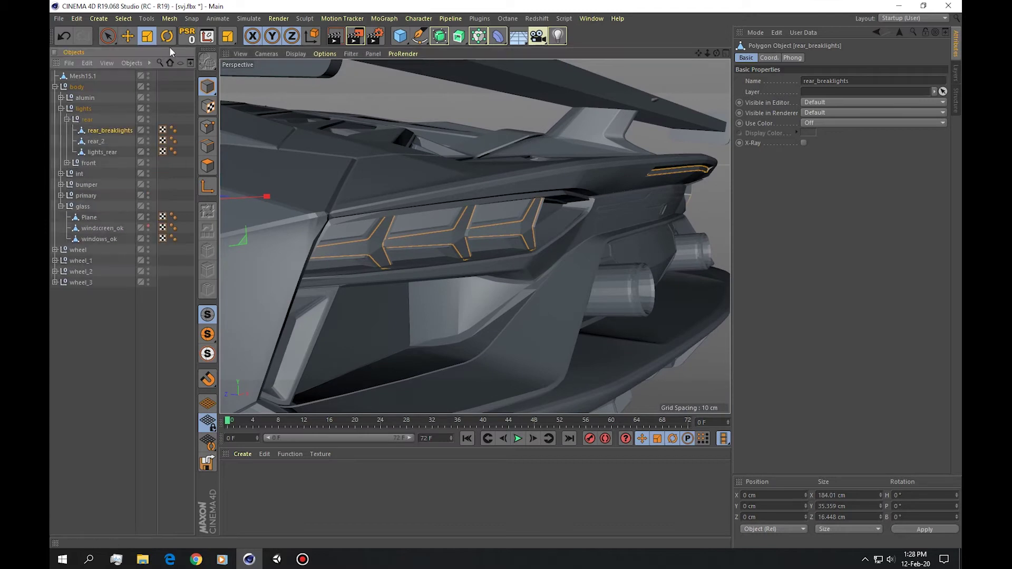
left_click(273, 170)
left_click(373, 30)
key("e")
mouse_move(575, 192)
left_mouse_down("alt")
mouse_move(568, 214)
mouse_move(545, 222)
mouse_move(557, 176)
mouse_move(558, 189)
left_mouse_up("alt")
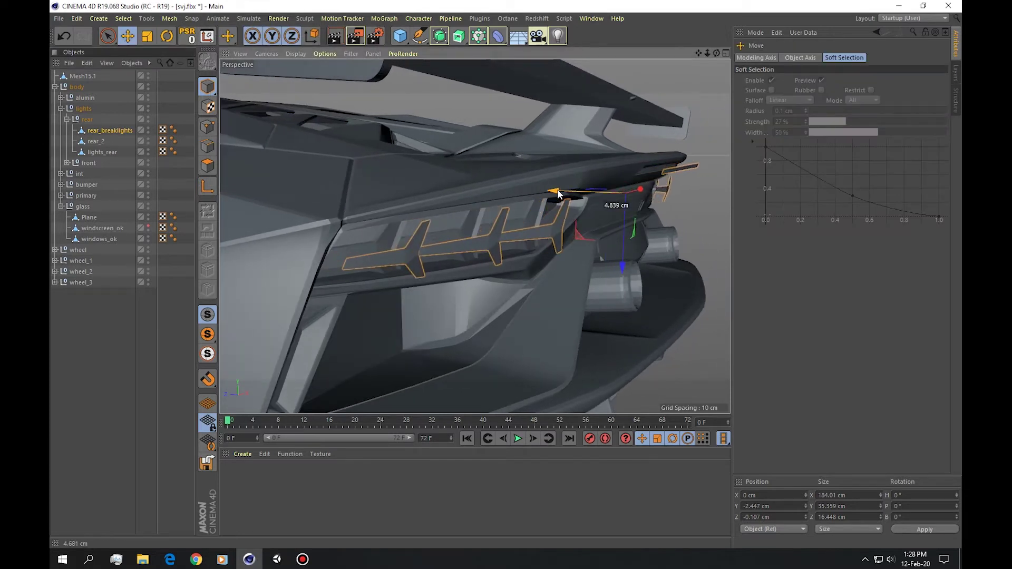
left_click_drag(542, 236, 472, 383, "alt")
Step: Create a new material with Luminance enabled and a pure red color at 100% saturation and 100% value
double_click(289, 490)
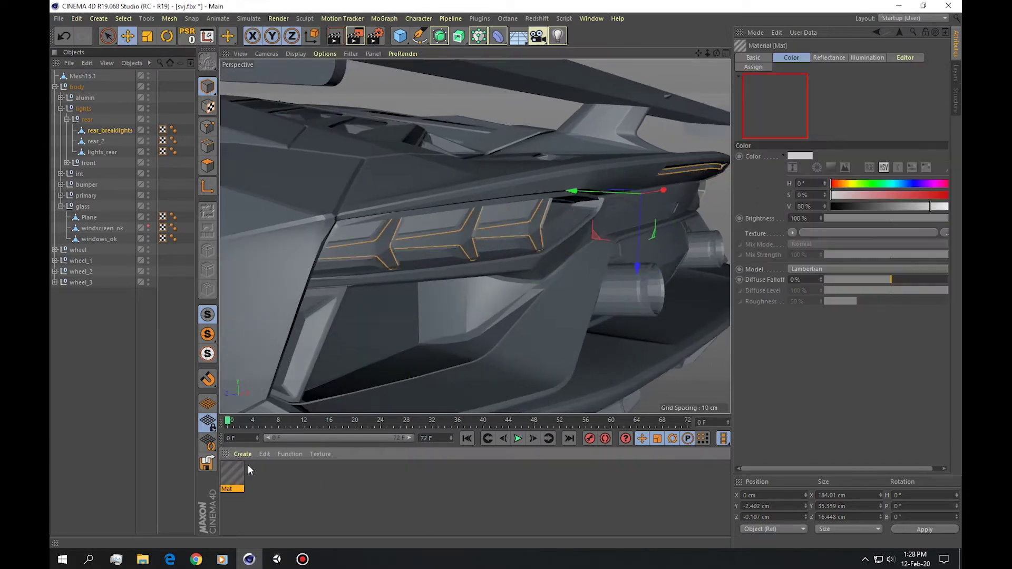
double_click(239, 472)
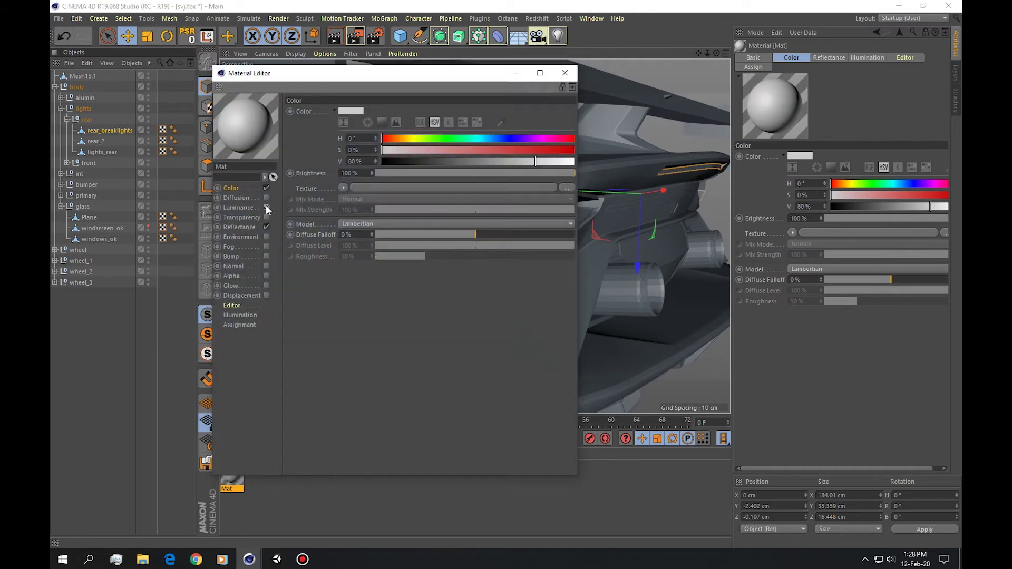
left_click(266, 207)
left_click_drag(407, 156, 580, 161)
left_click(240, 188)
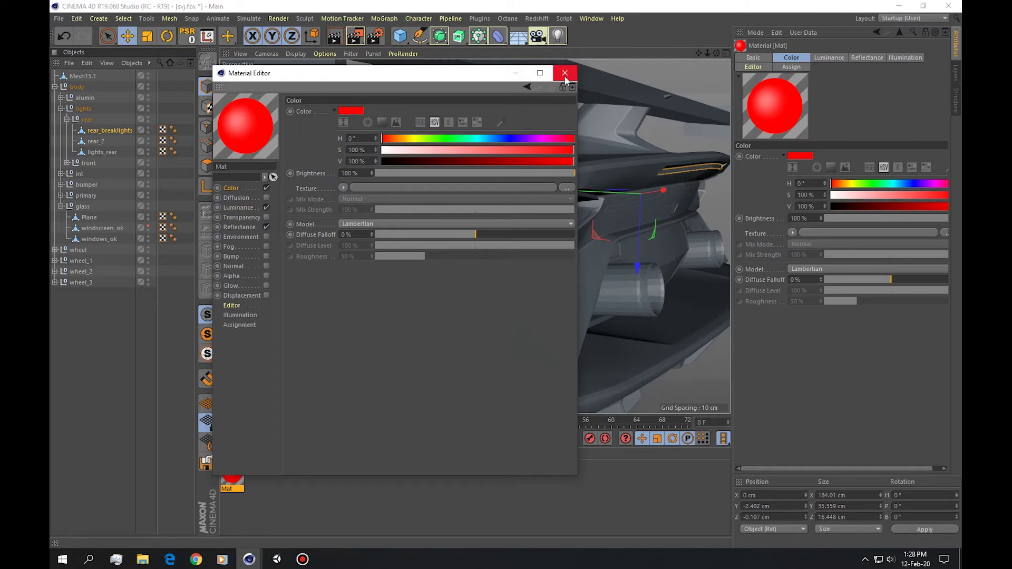
left_click(565, 73)
Step: Apply the bright red material to the rear_breaklights mesh
left_click_drag(365, 368, 457, 218)
scroll(477, 264, "down", 5)
scroll(456, 236, "up", 3)
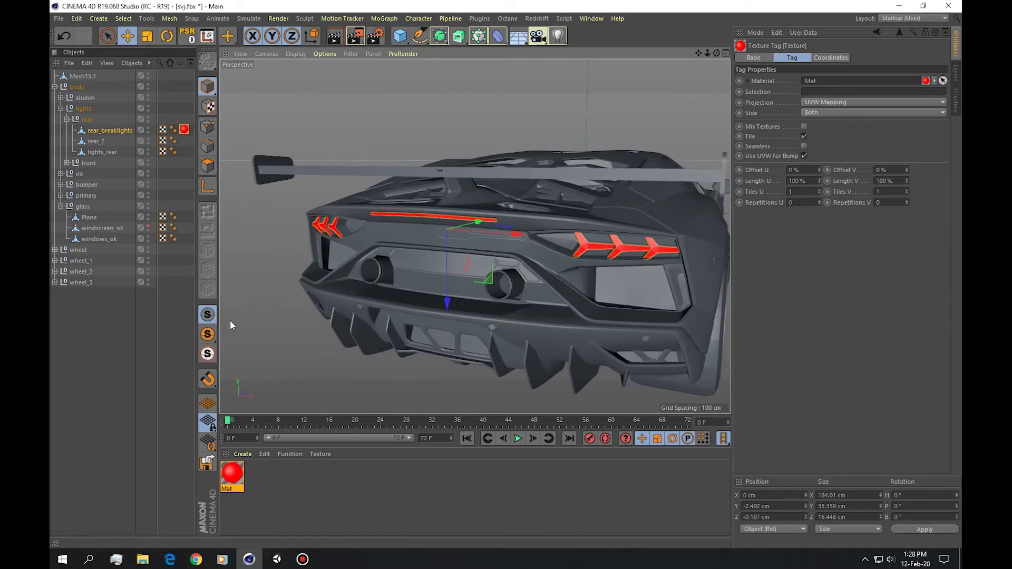
left_click(176, 258)
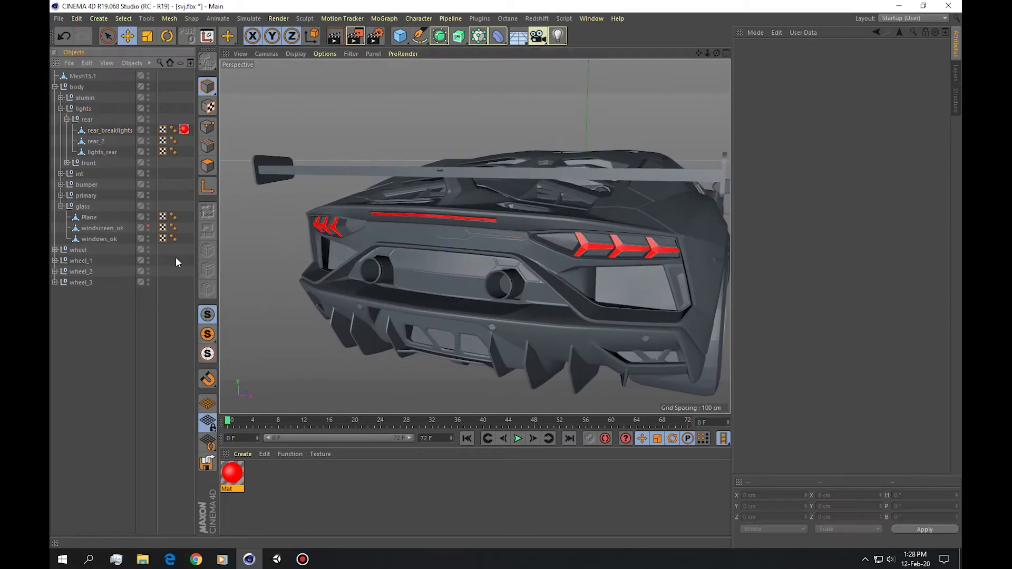
Step: Hide the rear_breaklights mesh, create a second material and apply it to the rear_2 lamp mesh
left_click(148, 130)
scroll(332, 224, "up", 5)
left_click_drag(376, 225, 411, 221, "alt")
double_click(291, 495)
left_click_drag(232, 474, 339, 204)
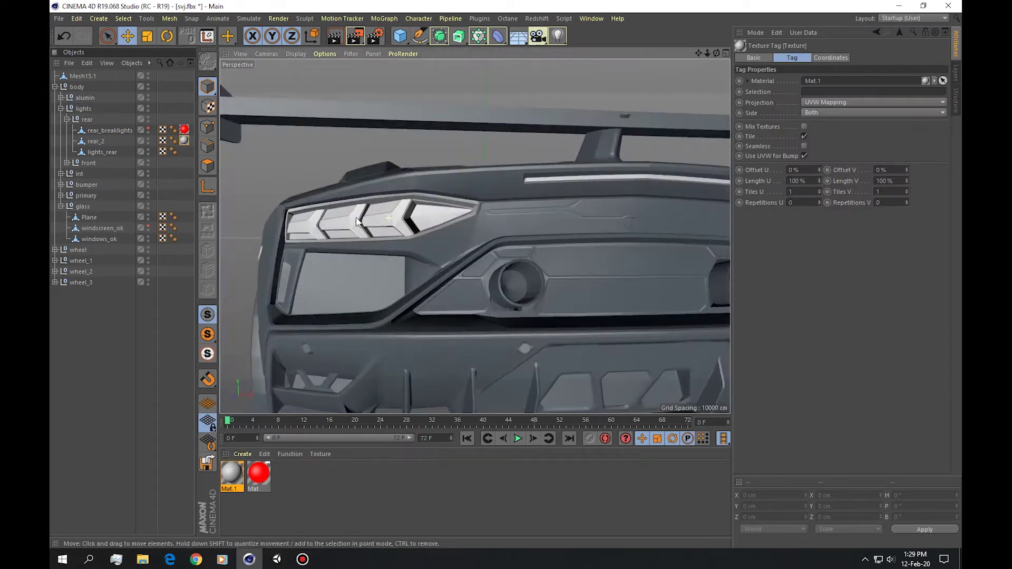
Step: Set the Mat.1 material's color to dark red with hue 0°, saturation 75% and value 46%
double_click(232, 475)
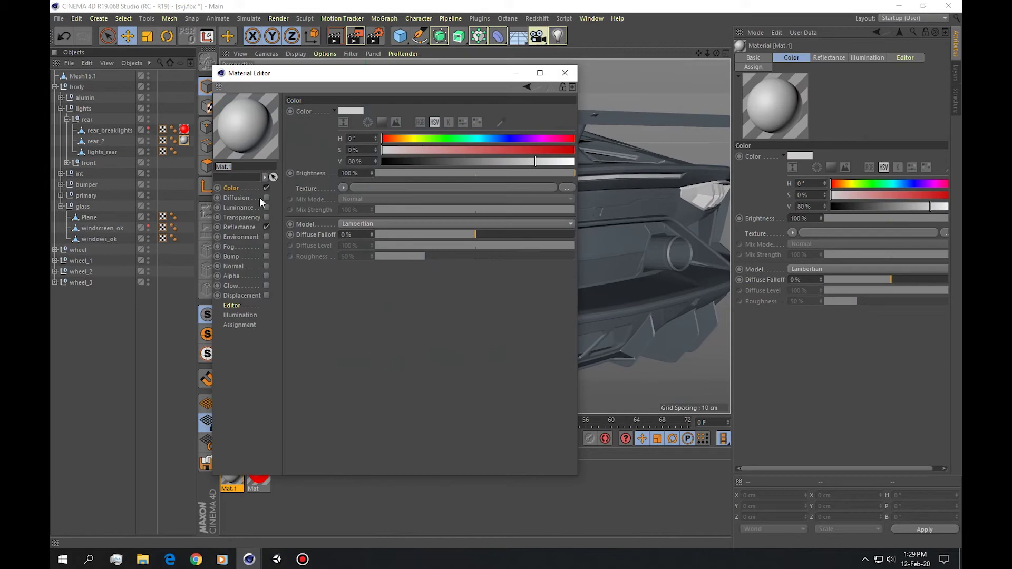
left_click_drag(504, 151, 473, 225)
left_click(564, 73)
scroll(416, 200, "down", 5)
scroll(508, 231, "up", 4)
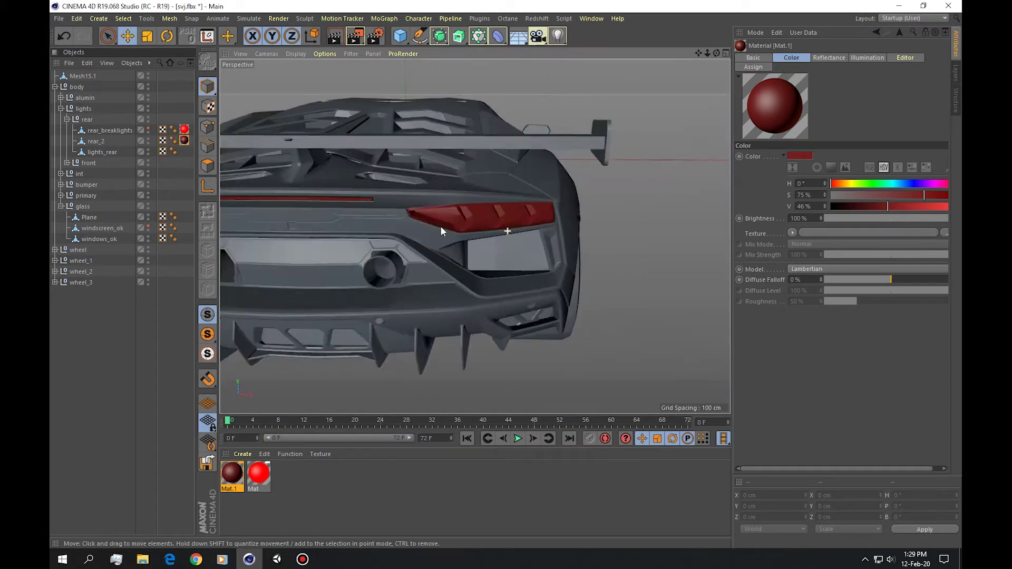
Step: Inspect the unlit dark red tail lights from several angles and make the rear_breaklights mesh visible again
scroll(488, 229, "down", 4)
mouse_move(412, 210)
left_mouse_down("alt")
mouse_move(474, 215)
mouse_move(396, 211)
left_mouse_up("alt")
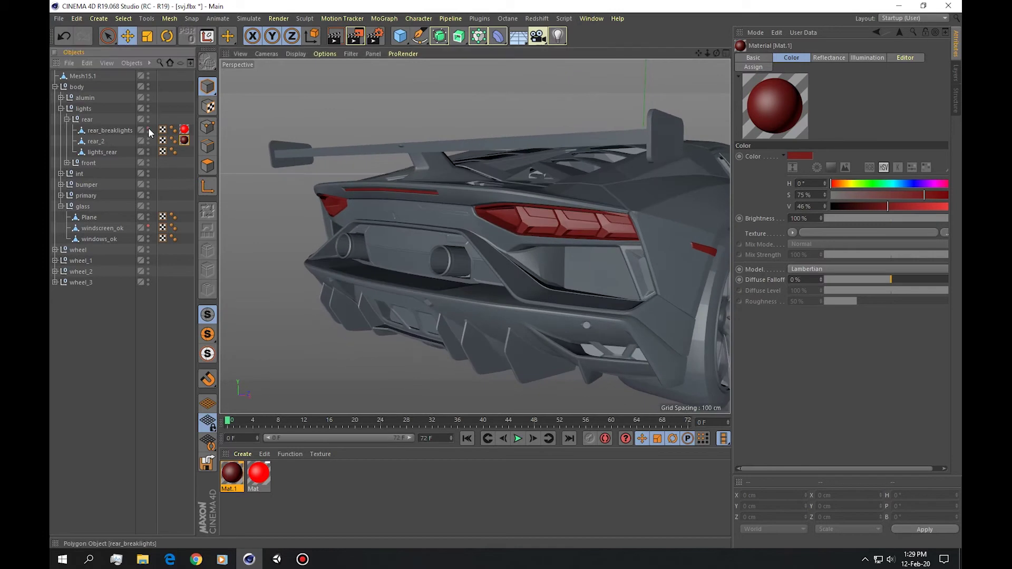
left_click_drag(405, 191, 441, 225, "alt")
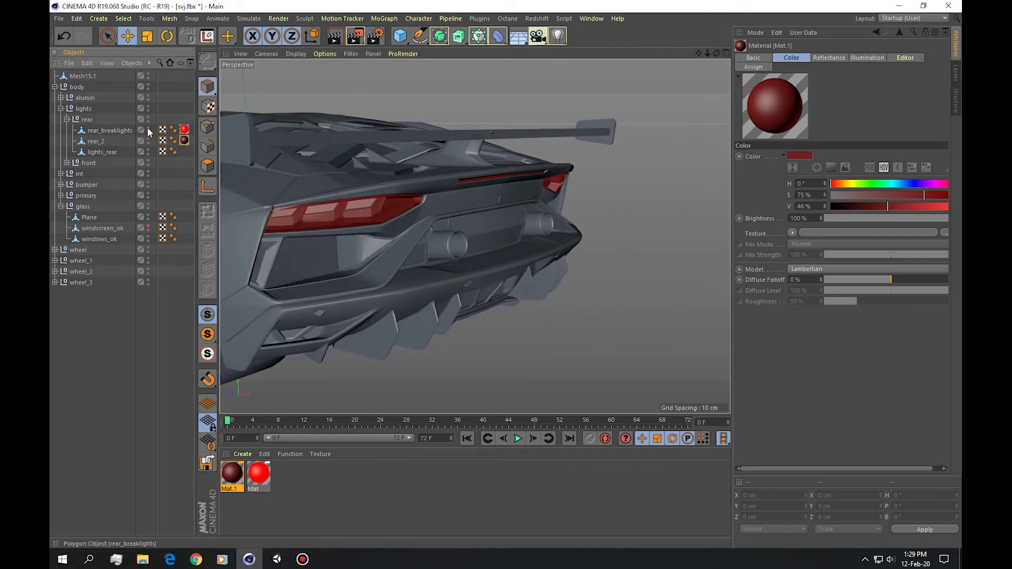
middle_click_drag(363, 197, 420, 207, "alt")
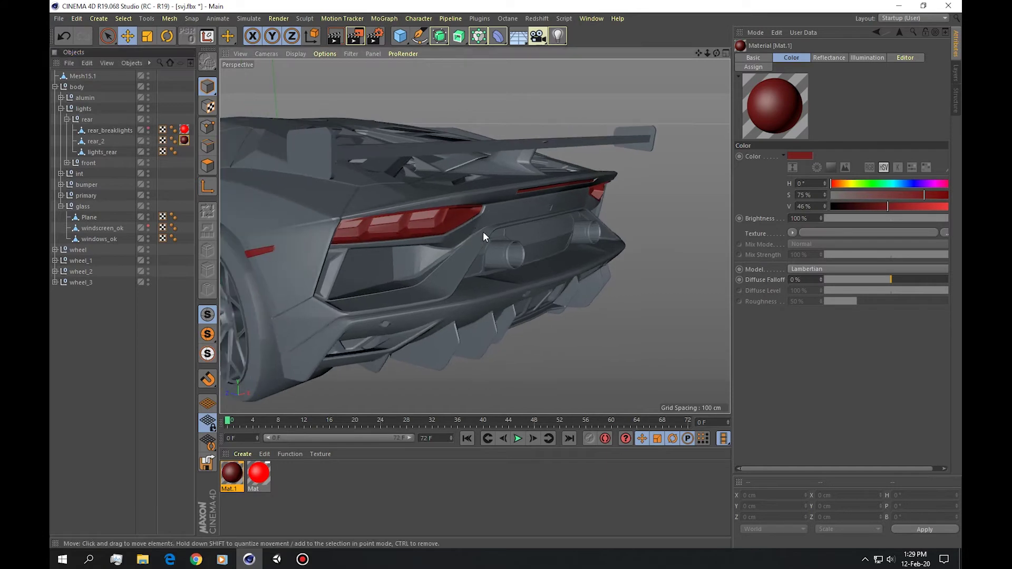
scroll(456, 222, "up", 5)
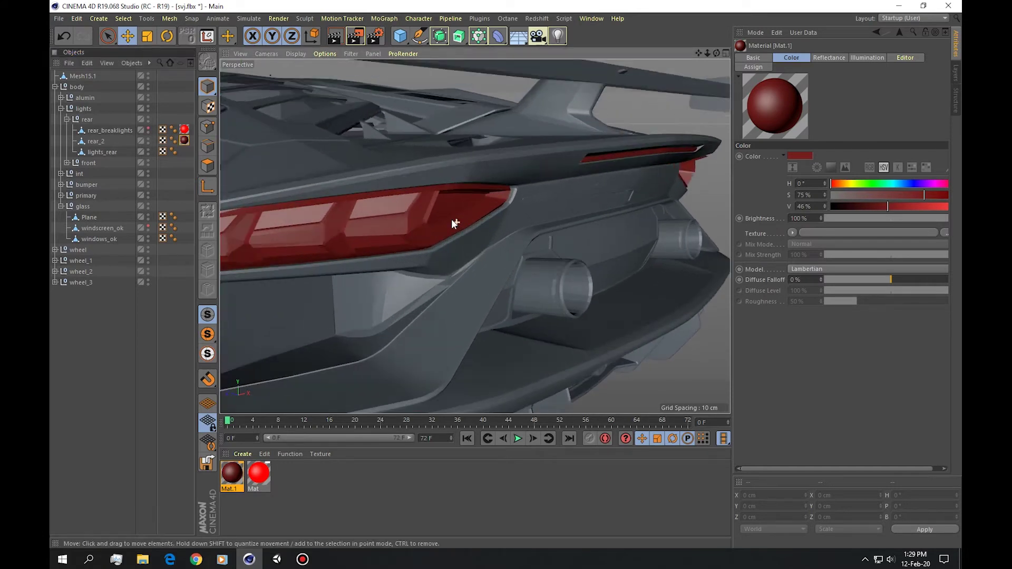
scroll(492, 217, "up", 3)
middle_click_drag(492, 212, 505, 214, "alt")
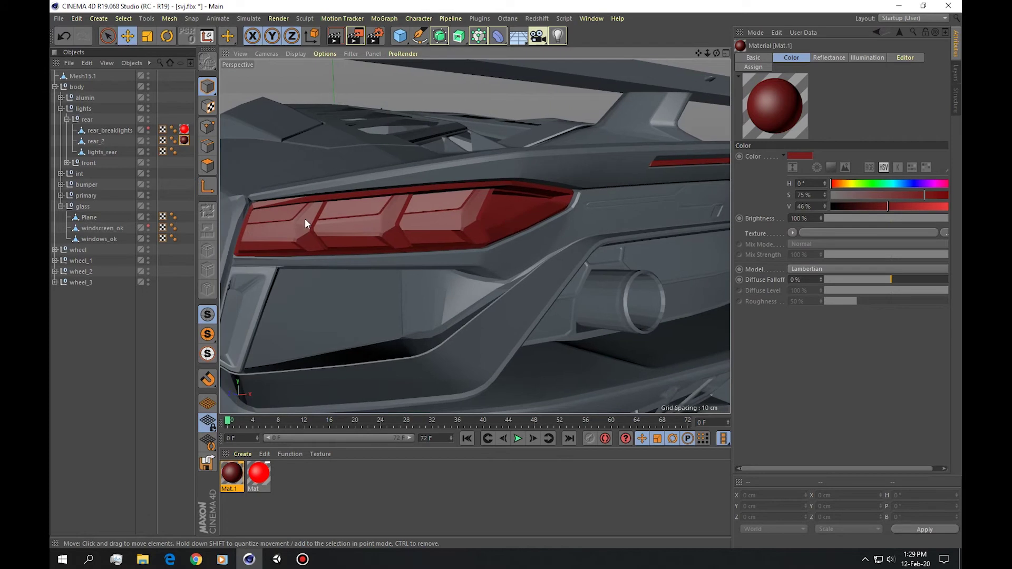
left_click(148, 129)
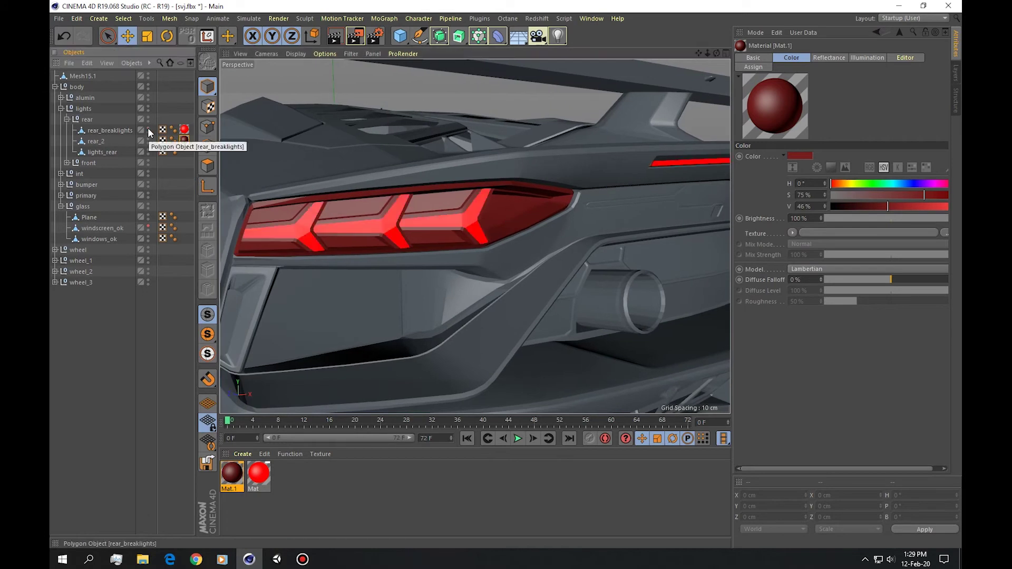
Step: Toggle the visibility of the rear_breaklights mesh to compare the lit and unlit tail lights, leaving the mesh hidden
left_click(148, 129)
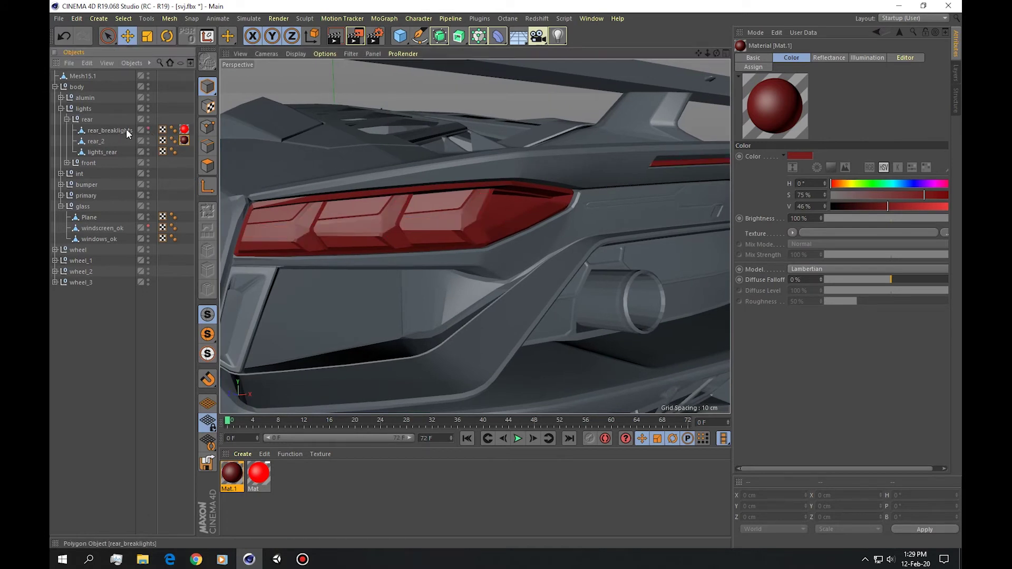
left_click(148, 130)
left_click_drag(428, 226, 478, 231, "alt")
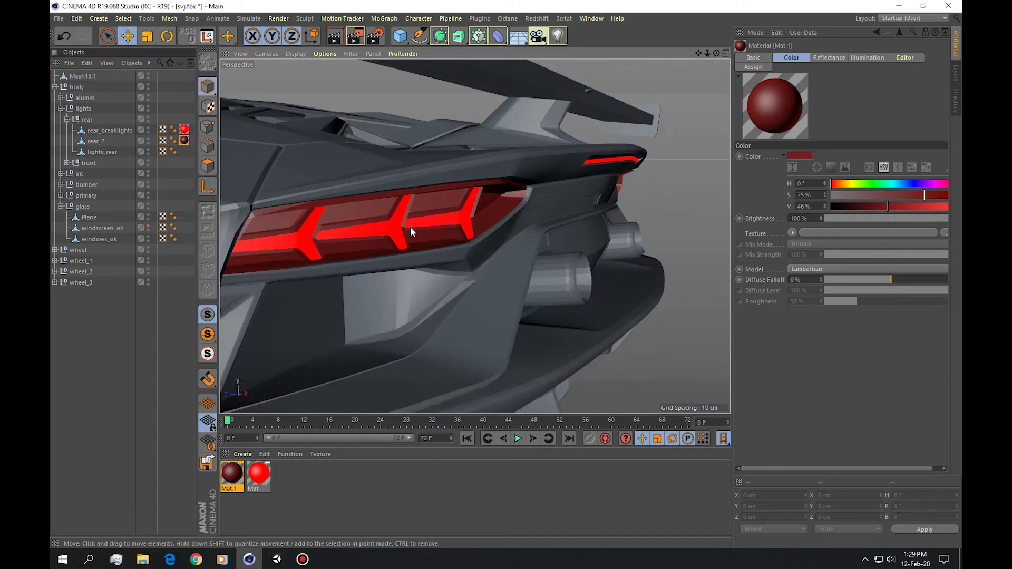
left_click(148, 130)
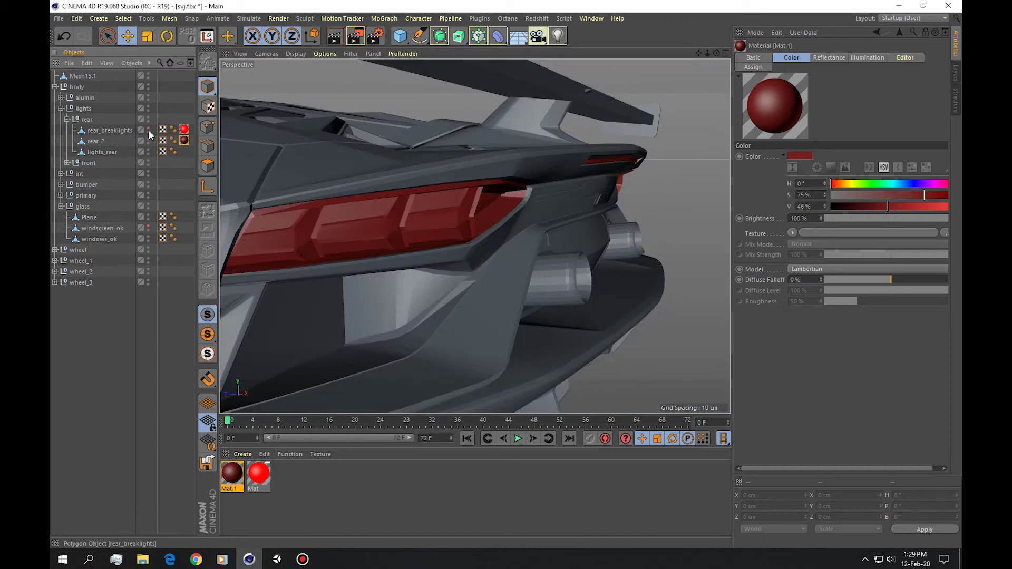
Step: Switch the rear_2 mesh to polygon editing and select the arrow-shaped polygons of the first segment in the tail light
left_click(348, 244)
left_click_drag(323, 233, 242, 159, "alt")
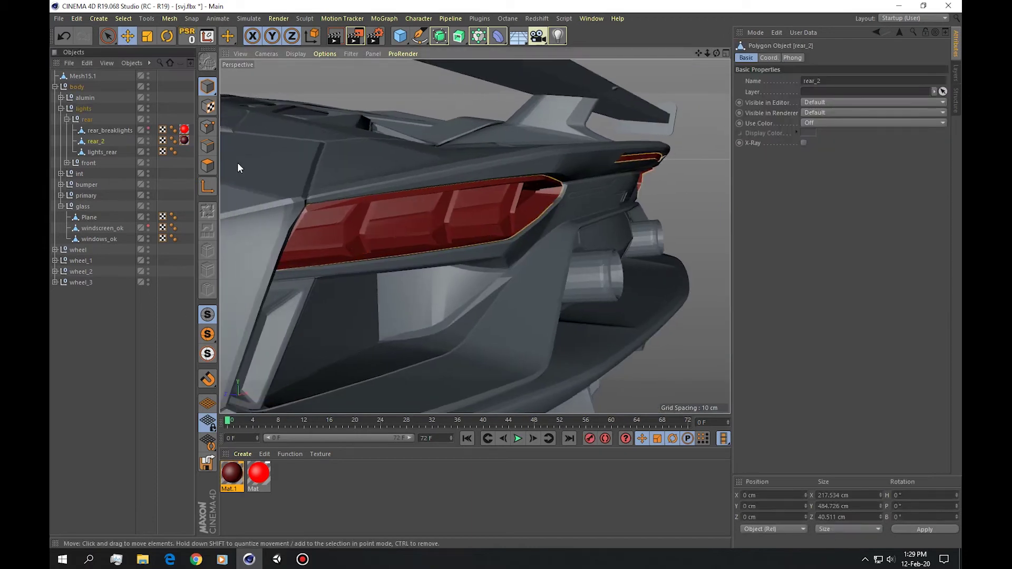
left_click(208, 167)
scroll(396, 214, "down", 8)
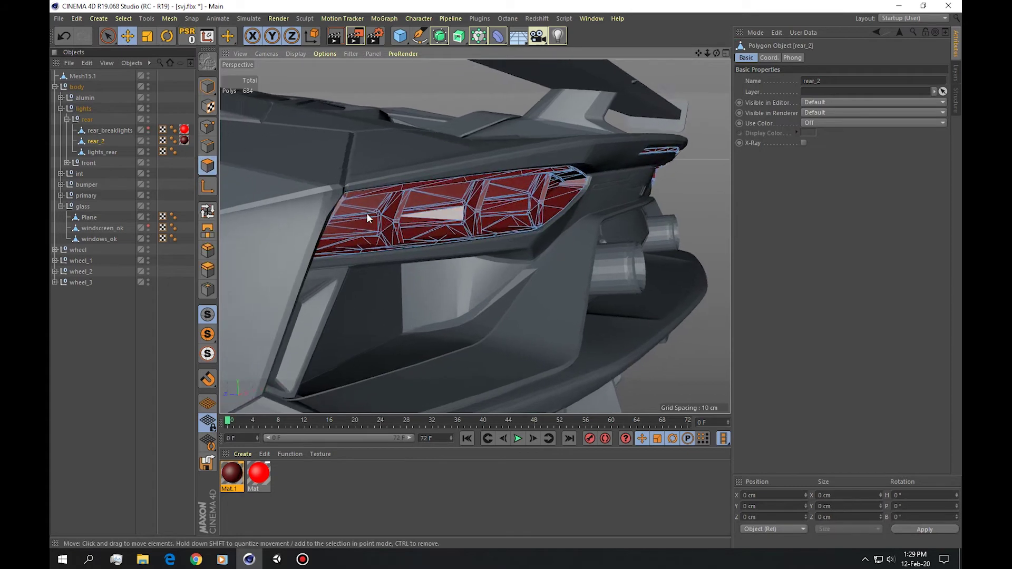
left_click_drag(343, 216, 378, 225, "alt")
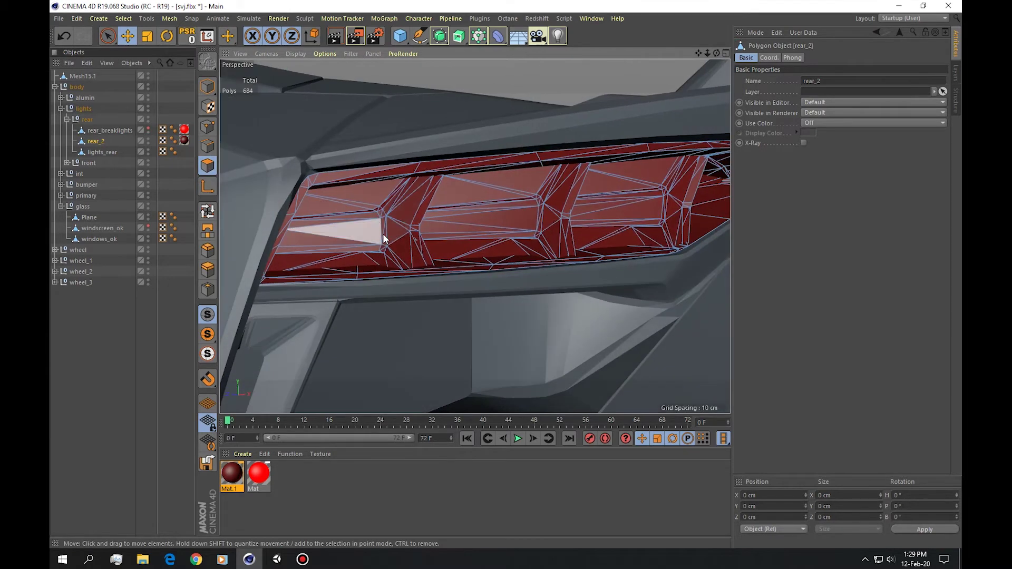
left_click(390, 236)
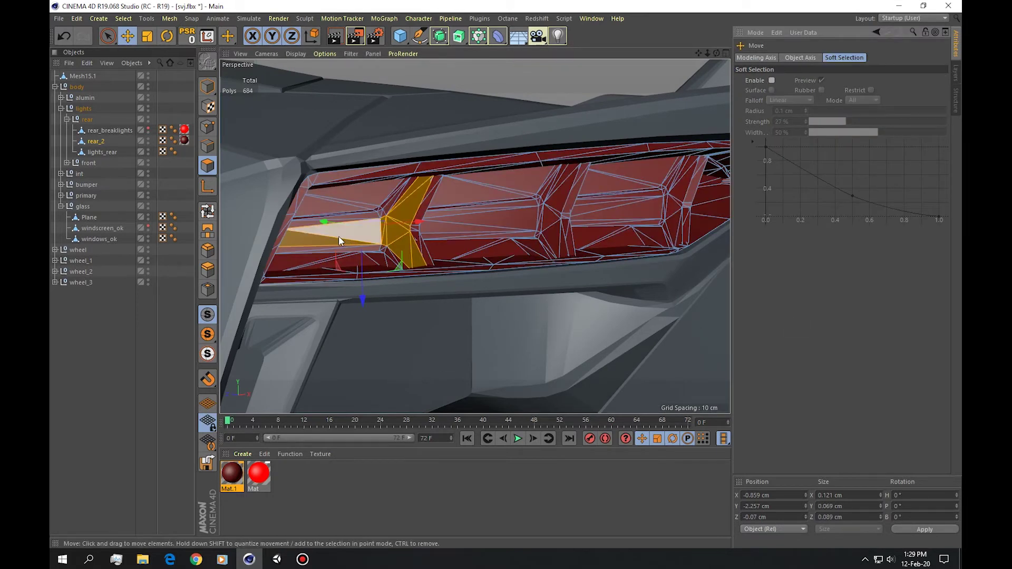
left_click_drag(451, 247, 412, 224, "alt")
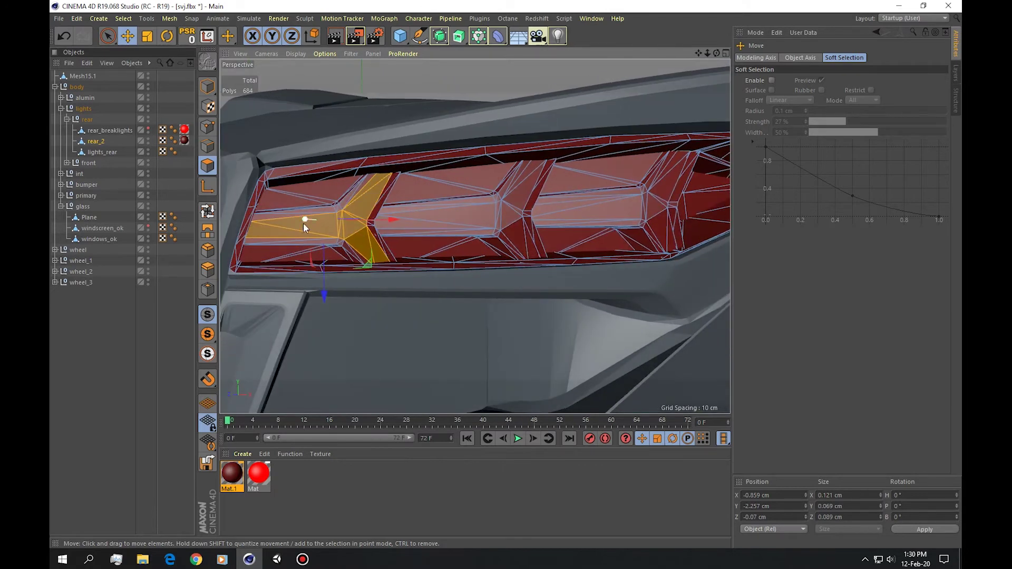
Step: Add the arrow-shaped polygons of the remaining segments on both tail lights and the central light strip to the selection
left_click_drag(442, 222, 558, 188, "alt")
double_click(468, 213, "shift")
scroll(374, 248, "down", 3)
left_click(556, 187, "shift")
double_click(556, 185, "shift")
left_click_drag(719, 210, 389, 235, "alt")
scroll(464, 231, "up", 5)
double_click(498, 237, "shift")
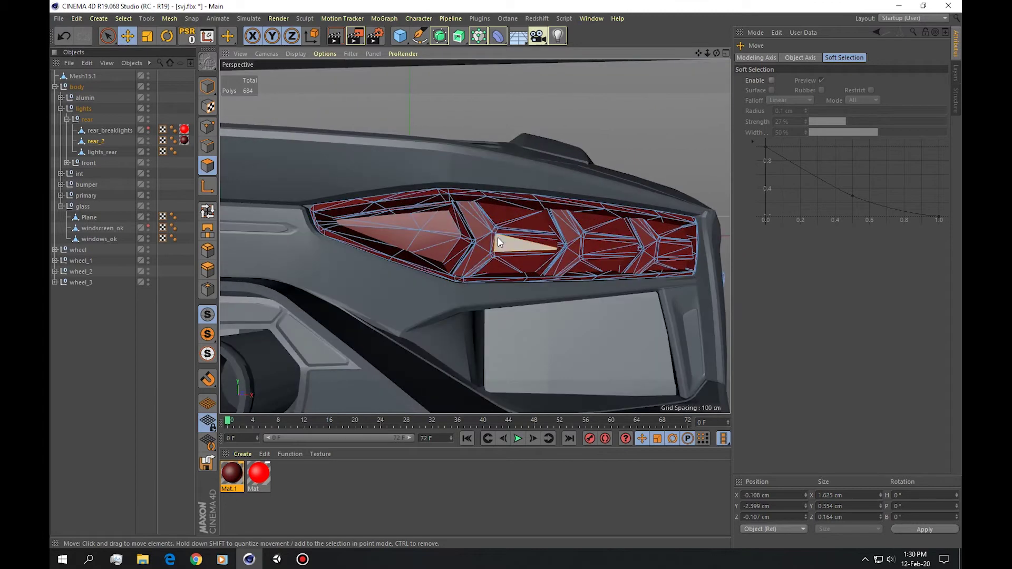
double_click(661, 252, "shift")
Step: Split the selected brake-light polygons of rear_2 into a separate object
scroll(661, 252, "down", 5)
left_click_drag(511, 264, 556, 257, "alt")
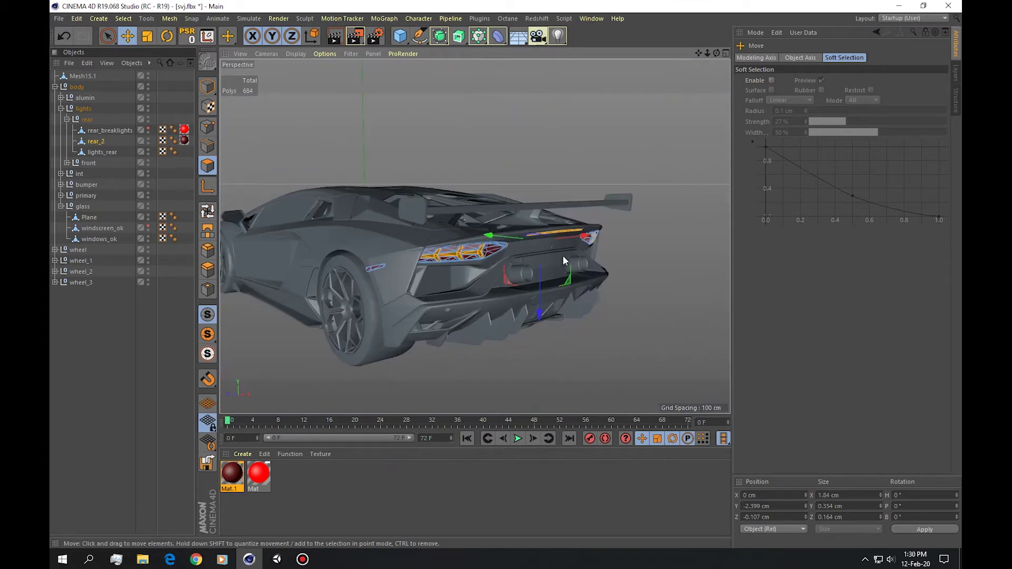
right_click(555, 256)
left_click(571, 484)
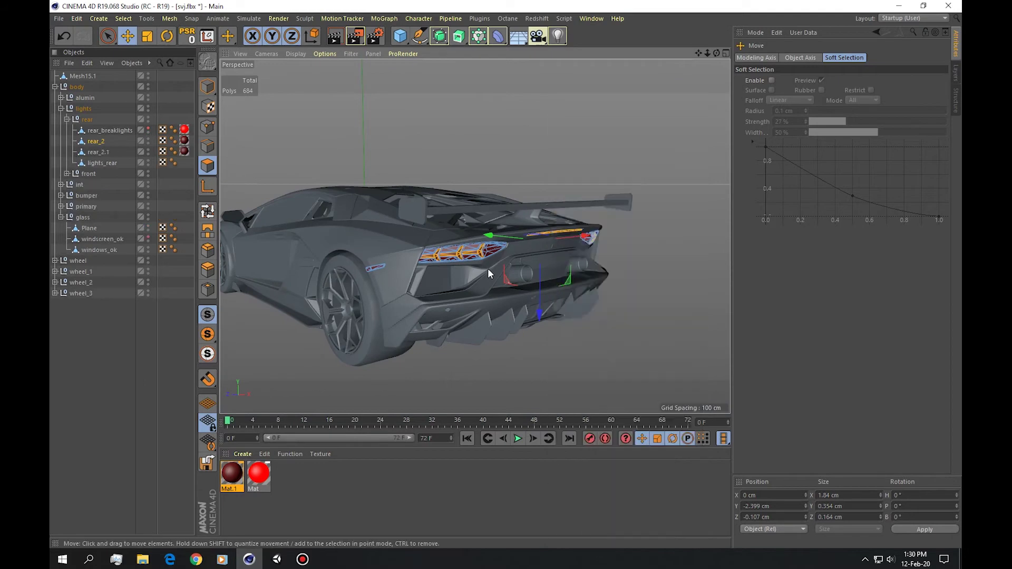
scroll(390, 348, "up", 8)
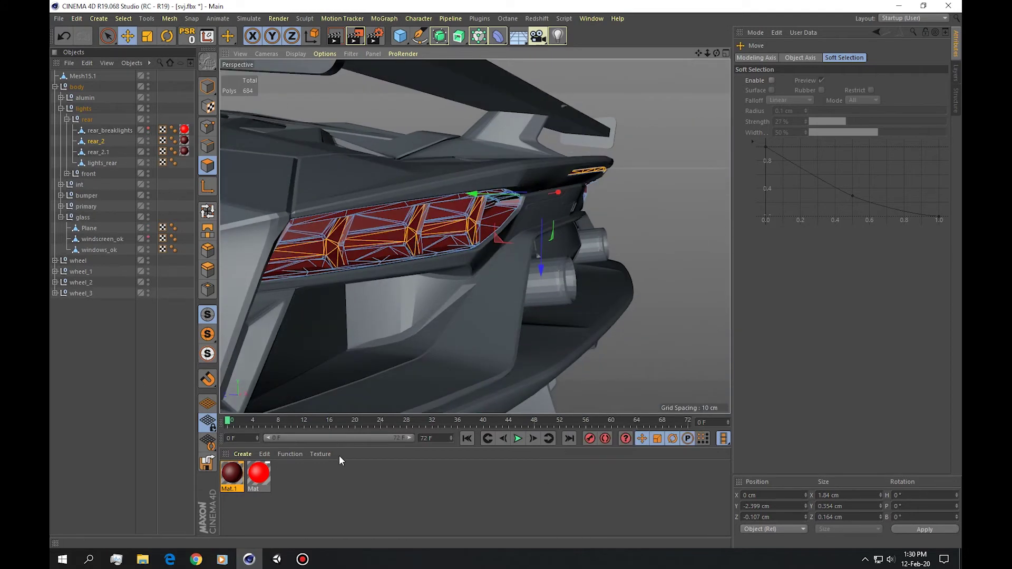
Step: Remove the dark red material from the rear_2.1 mesh and apply the bright red Mat material to it
left_click(94, 153)
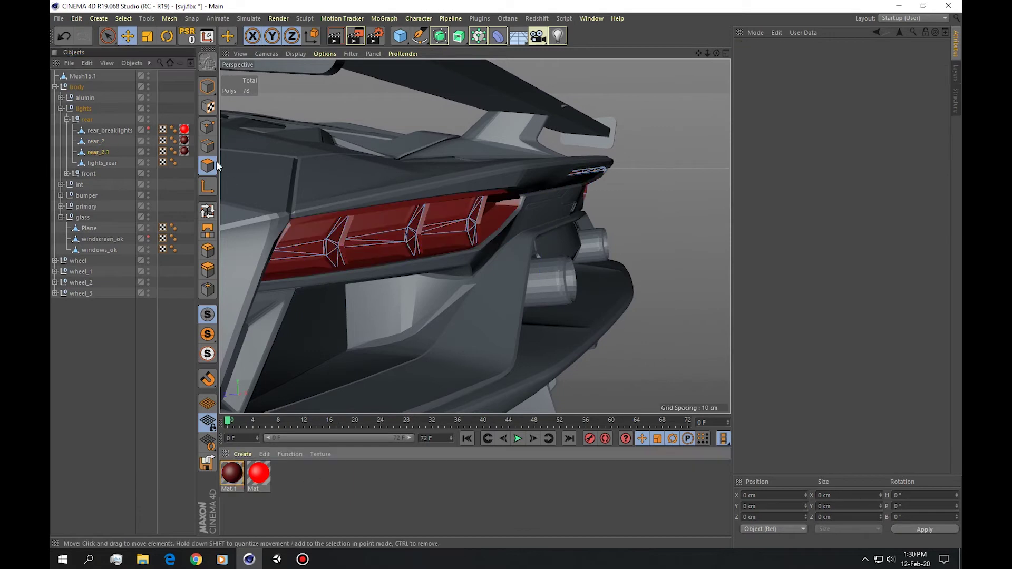
left_click(185, 152)
key("Delete")
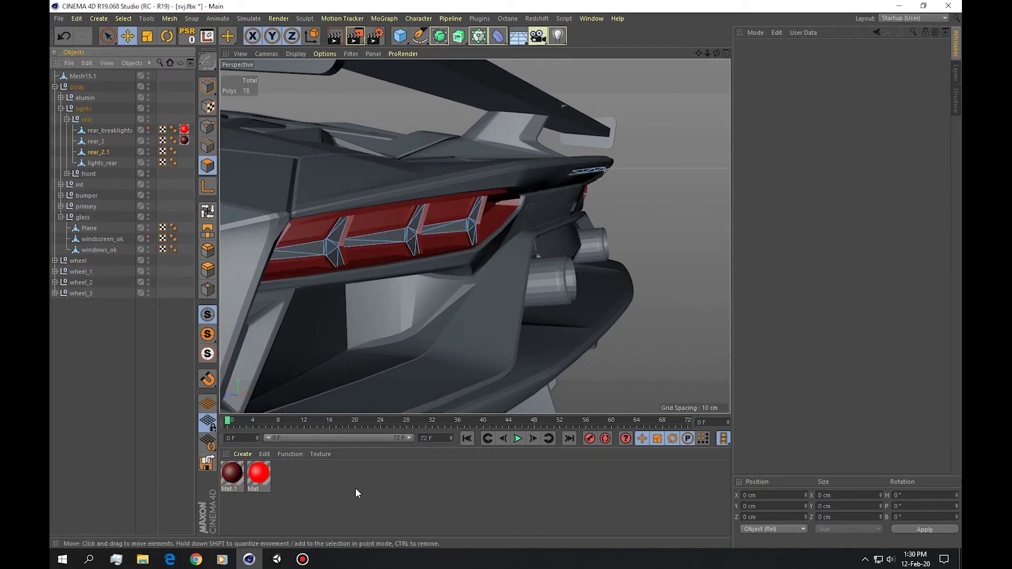
left_click_drag(104, 150, 104, 152)
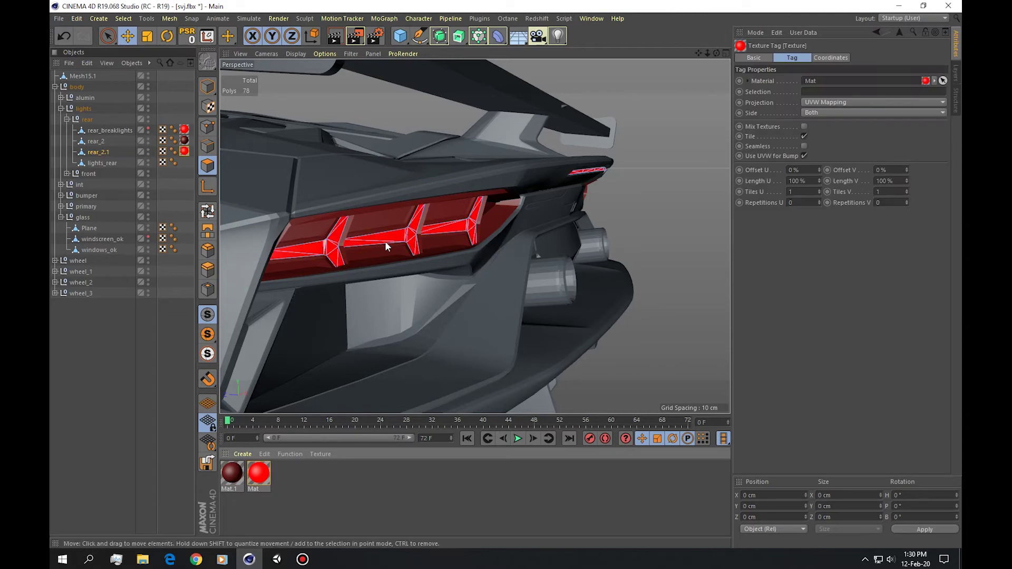
scroll(383, 239, "down", 5)
left_click_drag(391, 248, 316, 253, "alt")
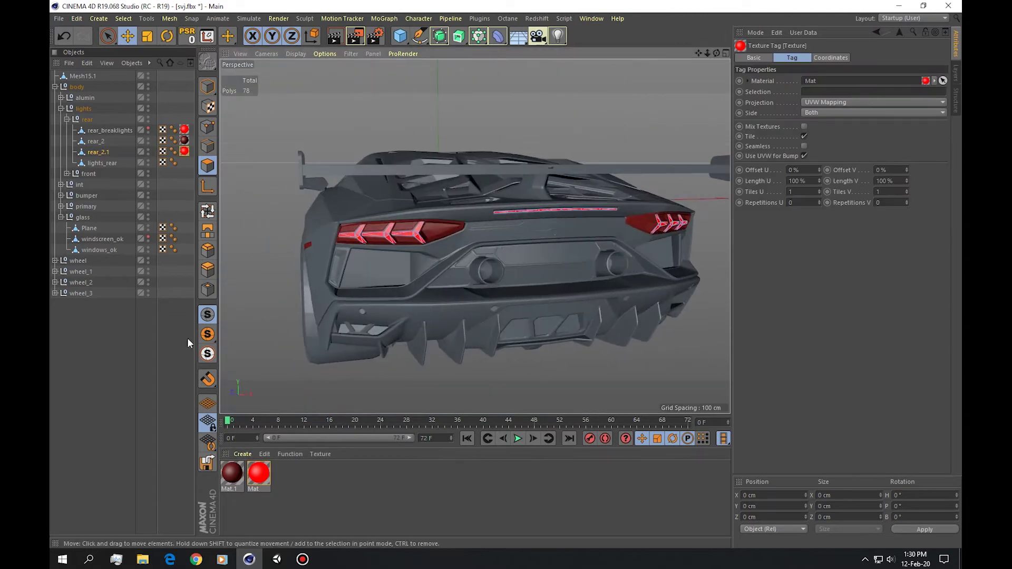
Step: Examine up close how the bright red rear_2.1 faces overlap the dark red rear_2 lamp faces
left_click(153, 330)
scroll(422, 235, "up", 10)
left_click_drag(413, 223, 459, 172, "alt")
scroll(395, 231, "up", 5)
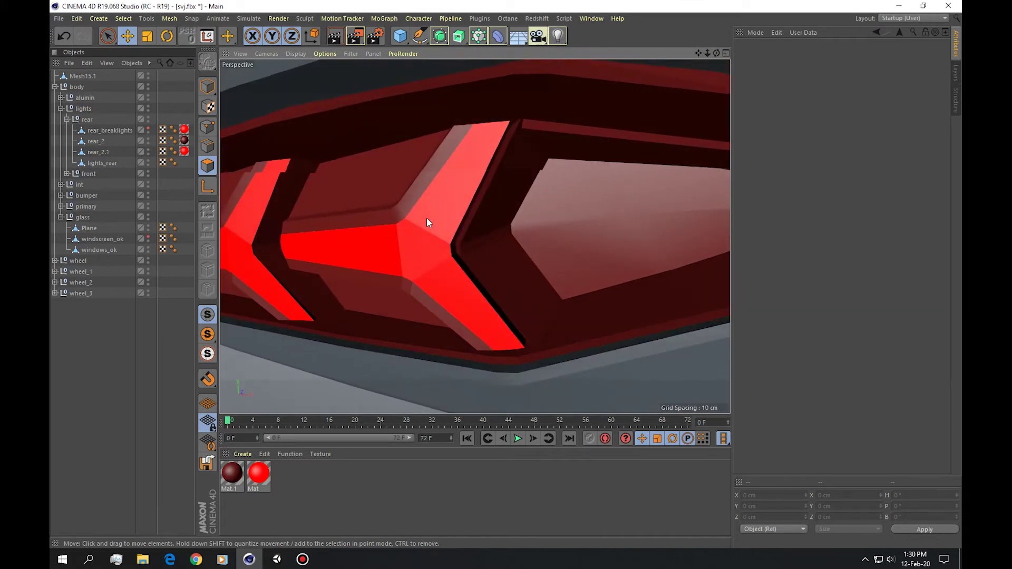
scroll(436, 220, "up", 6)
left_click_drag(422, 231, 587, 251, "alt")
left_click(436, 235)
scroll(436, 235, "down", 12)
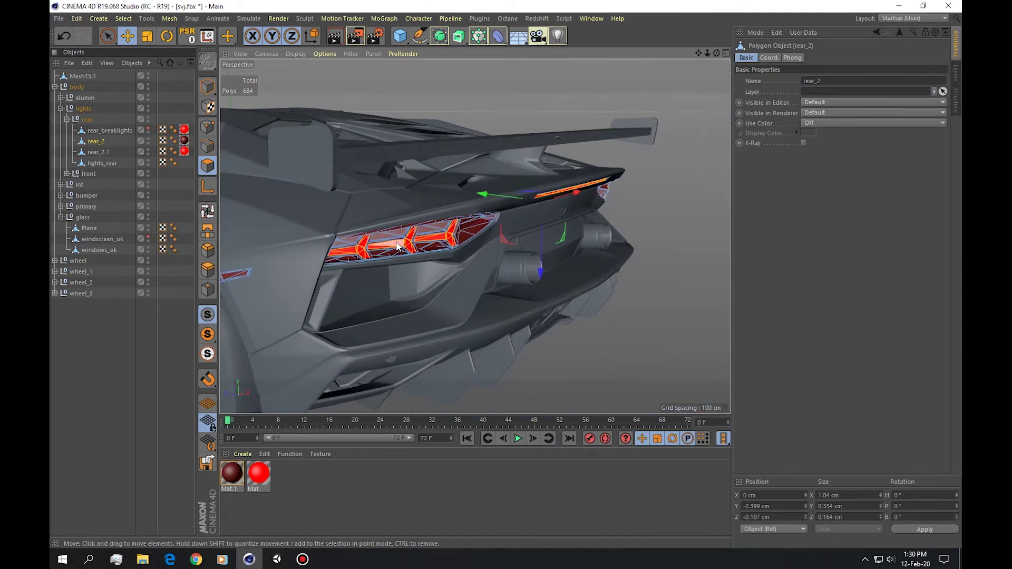
scroll(396, 246, "up", 8)
scroll(405, 244, "down", 8)
Step: Center the axis of the rear_2.1 mesh on all its points with Axis Center
left_click(207, 87)
scroll(460, 192, "up", 5)
left_click(104, 153)
scroll(471, 224, "up", 6)
scroll(454, 211, "down", 6)
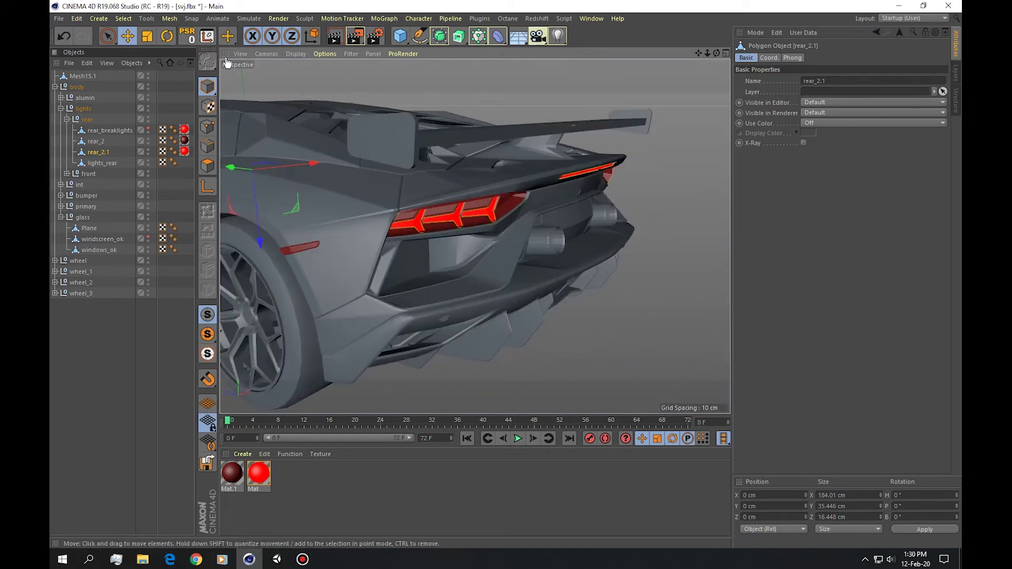
left_click(208, 37)
left_click(280, 172)
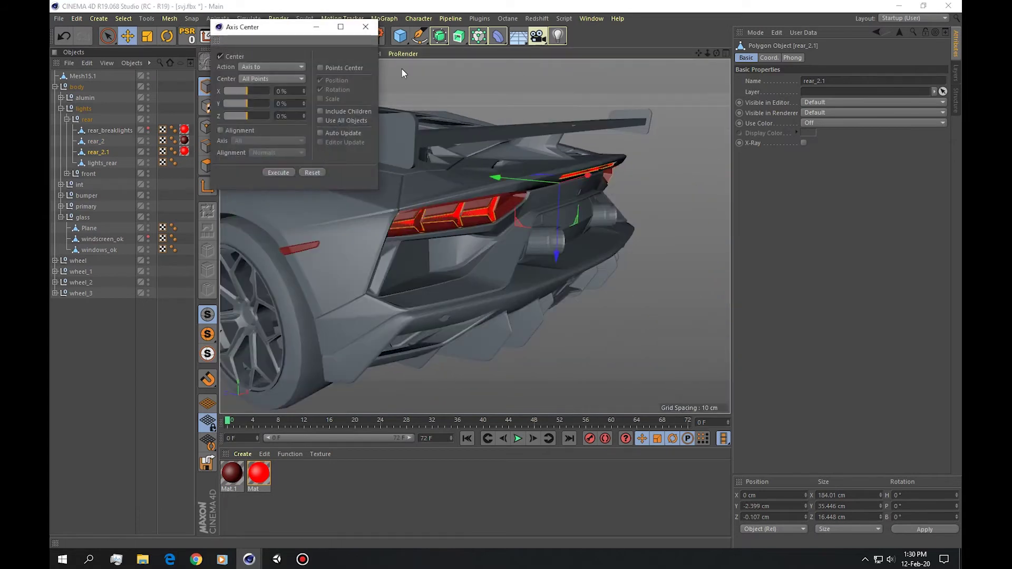
left_click(365, 27)
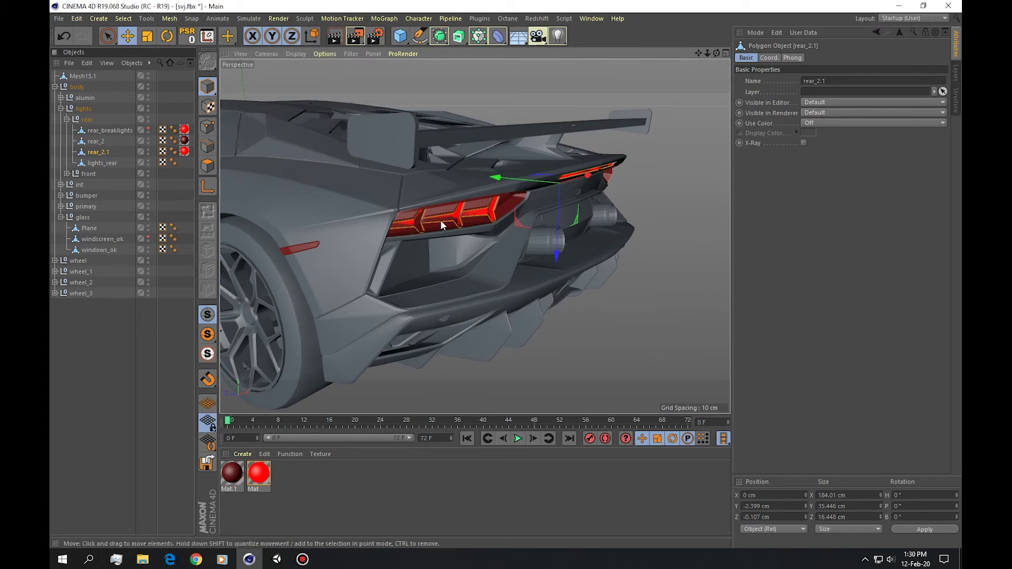
Step: Move the rear_2.1 mesh about 0.14 cm outward from the rear lamps and check both tail lights
scroll(451, 221, "up", 6)
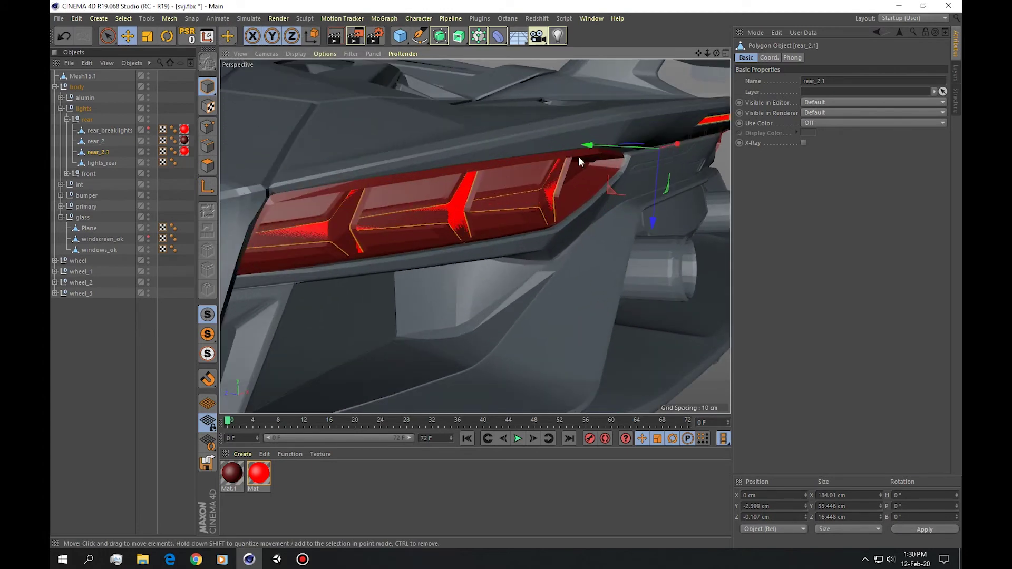
left_click_drag(590, 148, 591, 148)
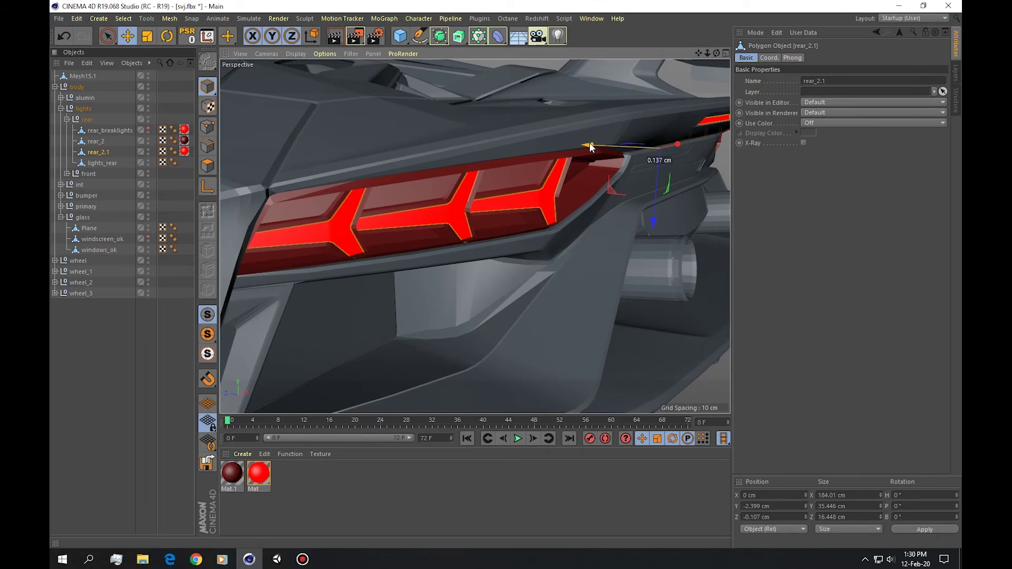
left_click_drag(452, 235, 320, 215, "alt")
scroll(535, 201, "up", 5)
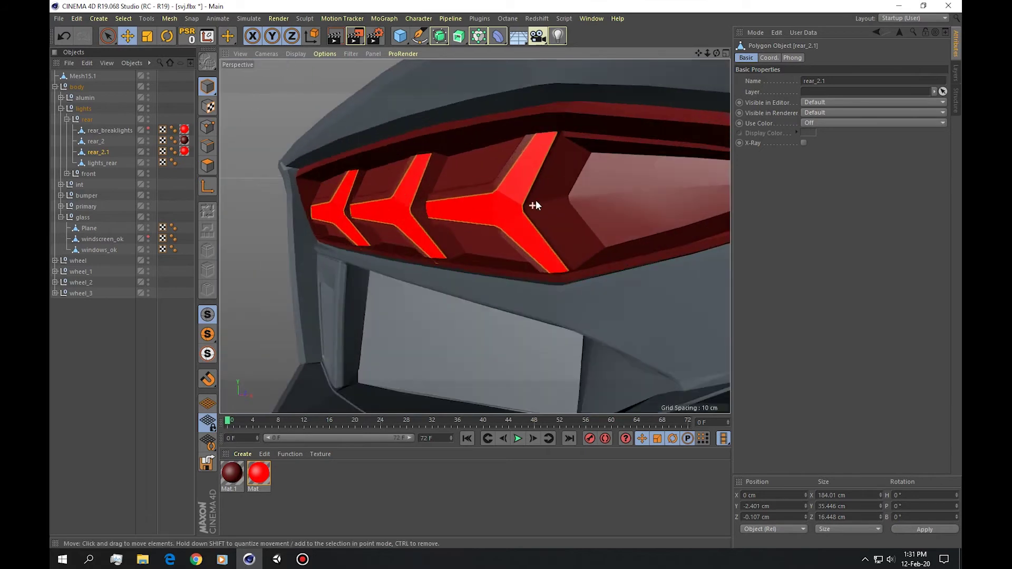
left_click_drag(485, 167, 595, 176, "alt")
left_click_drag(473, 167, 363, 188, "alt")
scroll(479, 171, "down", 5)
scroll(308, 211, "down", 3)
left_click_drag(307, 211, 168, 164, "alt")
scroll(318, 215, "down", 5)
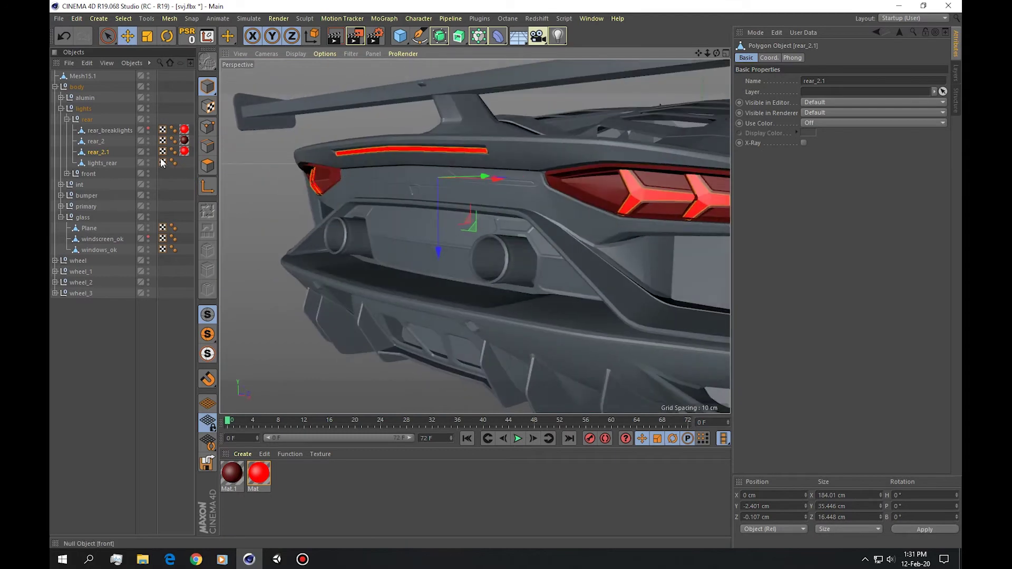
Step: Switch the visibility of the rear_2.1 mesh repeatedly to preview the brake lights turning on and off
left_click(148, 150)
left_click(148, 150)
left_click(148, 150)
left_click(148, 150)
left_click(148, 151)
left_click(148, 150)
left_click(149, 150)
Step: Create a new material for the headlights and enable its Luminance channel
left_click_drag(366, 199, 609, 216, "alt")
right_click_drag(608, 216, 502, 215, "alt")
mouse_move(501, 220)
left_mouse_down("alt")
mouse_move(603, 216)
mouse_move(529, 263)
mouse_move(429, 153)
mouse_move(432, 187)
mouse_move(487, 218)
left_mouse_up("alt")
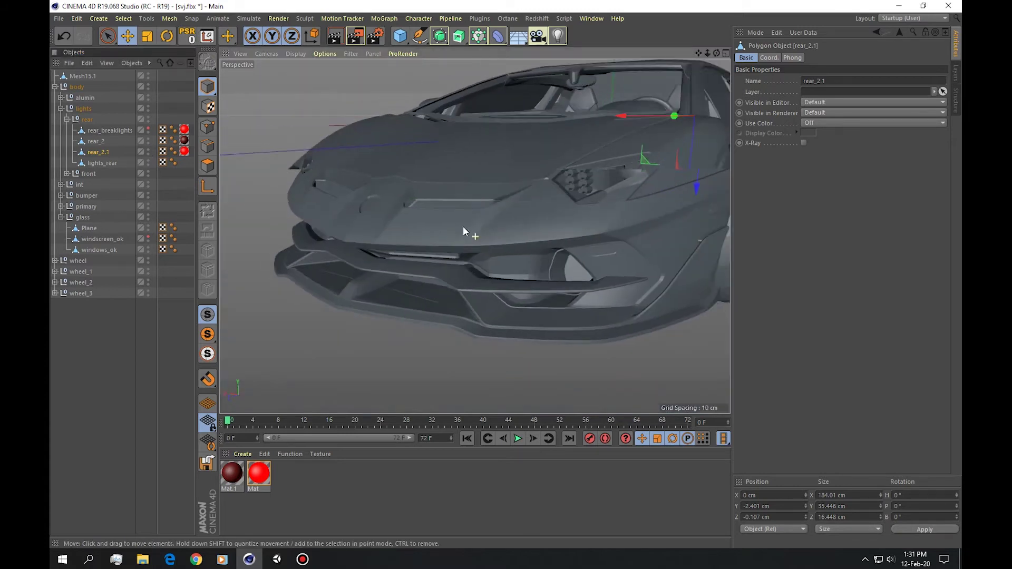
right_click_drag(487, 218, 461, 230, "alt")
double_click(341, 476)
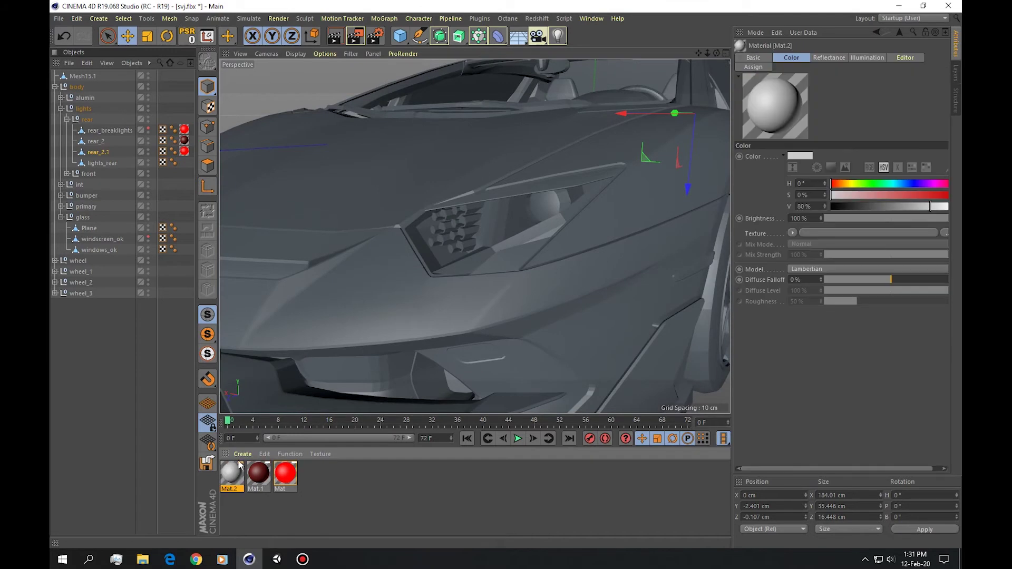
double_click(235, 473)
left_click(252, 208)
left_click(267, 208)
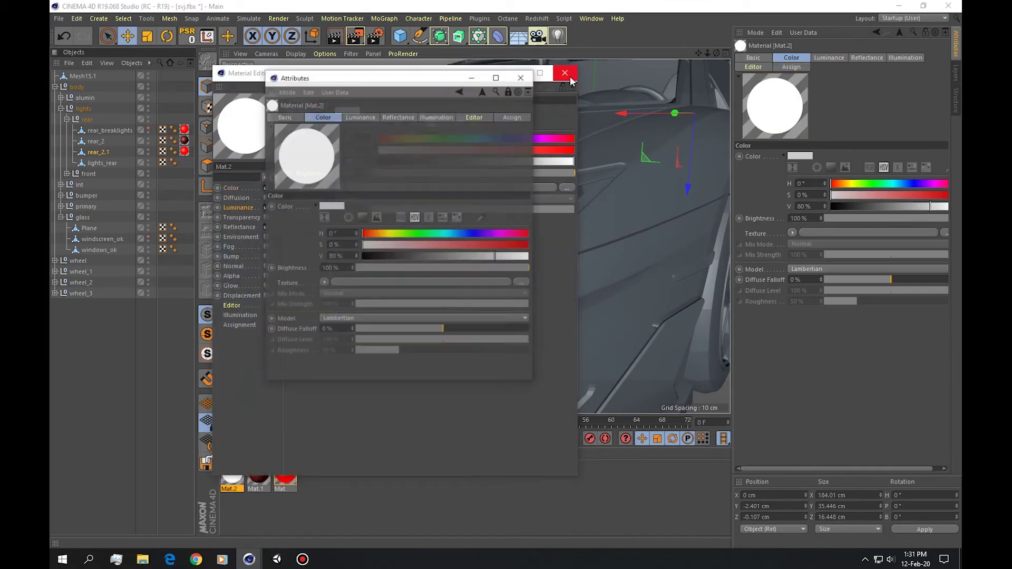
left_click(566, 73)
left_click(519, 79)
Step: Select the connected strip polygons of the luminant mesh in the front headlight in polygon editing
left_click_drag(523, 237, 502, 220, "alt")
left_click(505, 230)
left_click(646, 268)
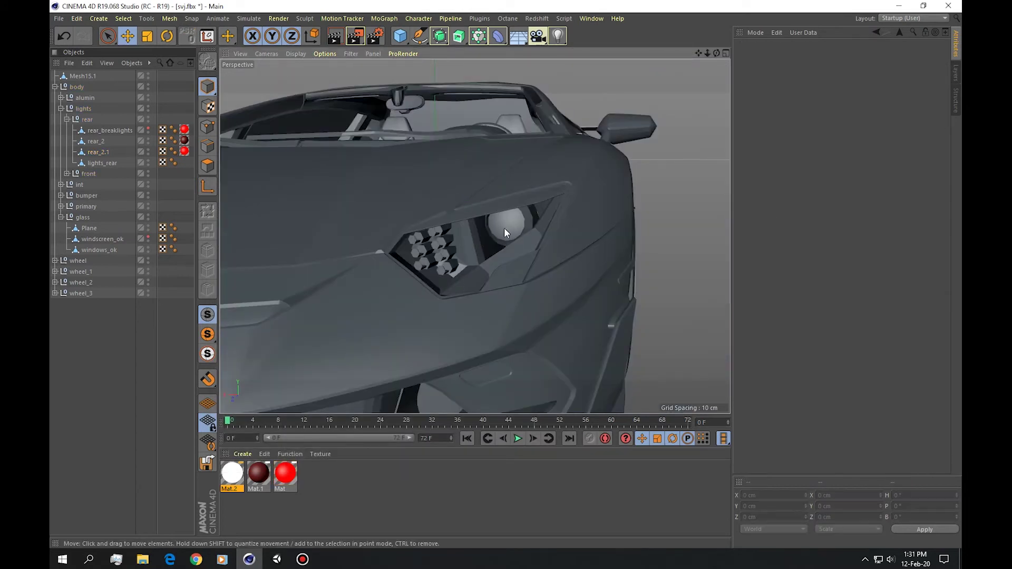
left_click(208, 166)
left_click(477, 270)
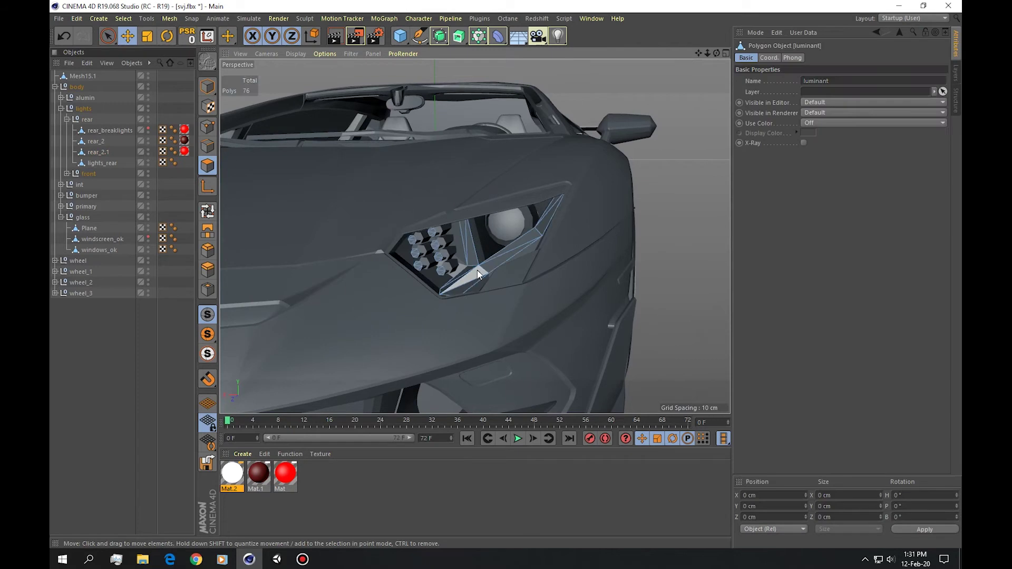
scroll(476, 270, "up", 4)
double_click(474, 275)
Step: Apply the luminous white Mat.2 material to the luminant headlight mesh
left_click(237, 482)
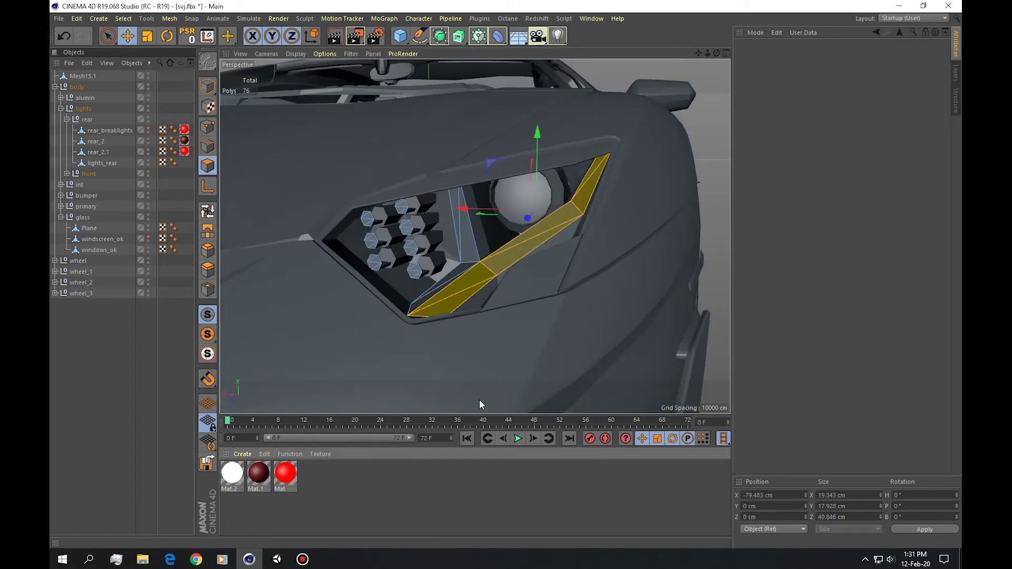
left_click(712, 226)
mouse_move(232, 473)
left_mouse_down()
mouse_move(464, 282)
mouse_move(437, 262)
mouse_move(465, 212)
mouse_move(333, 203)
mouse_move(431, 200)
mouse_move(471, 218)
left_mouse_up()
scroll(467, 285, "down", 5)
scroll(438, 262, "up", 6)
scroll(437, 260, "up", 6)
scroll(463, 243, "down", 1)
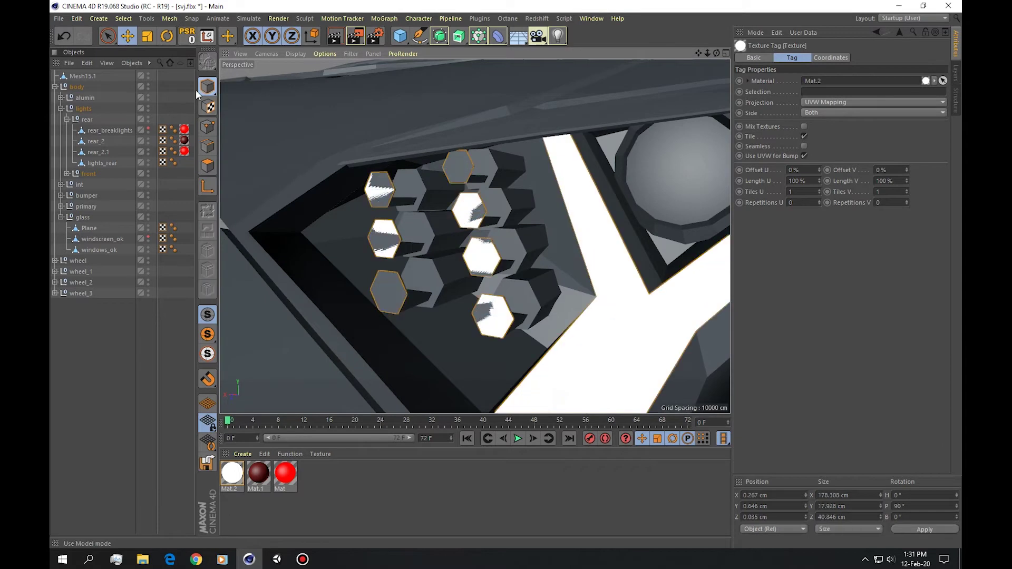
Step: Select the luminant mesh in the front lights group and move it slightly forward, to a Y position of about 0.648 cm
left_click(75, 175)
left_click(67, 174)
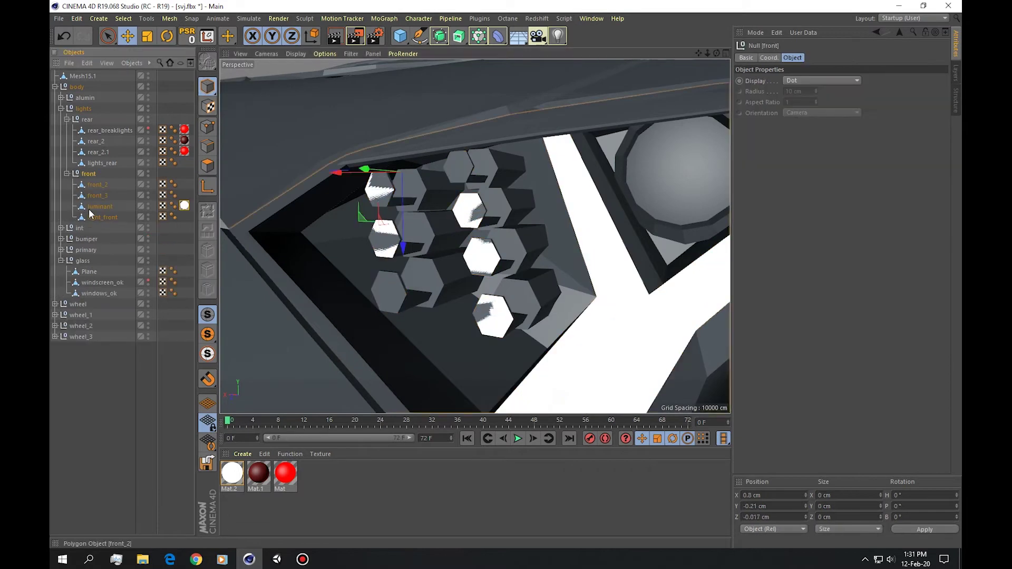
left_click(97, 207)
scroll(432, 263, "down", 10)
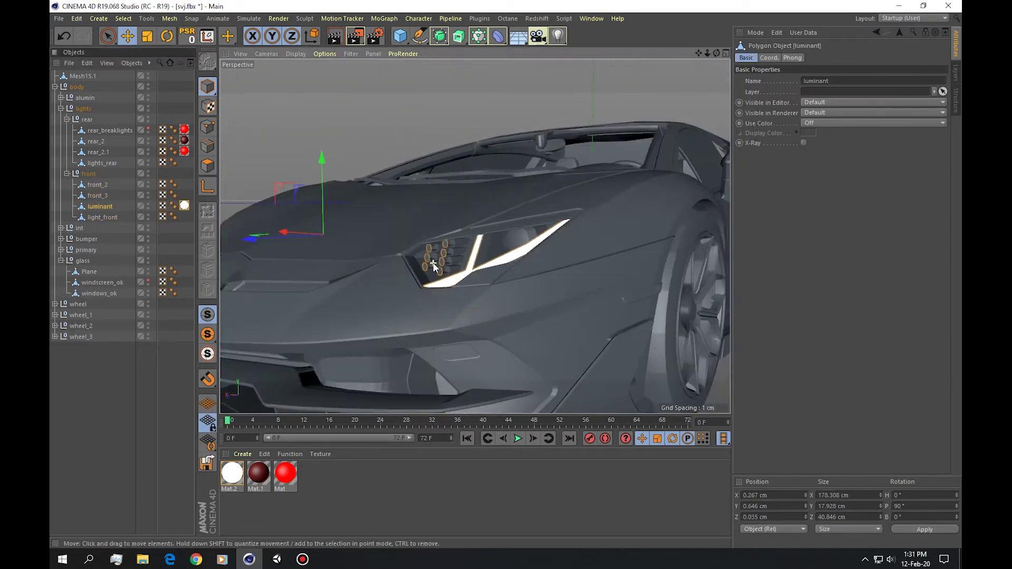
left_click_drag(334, 209, 334, 208)
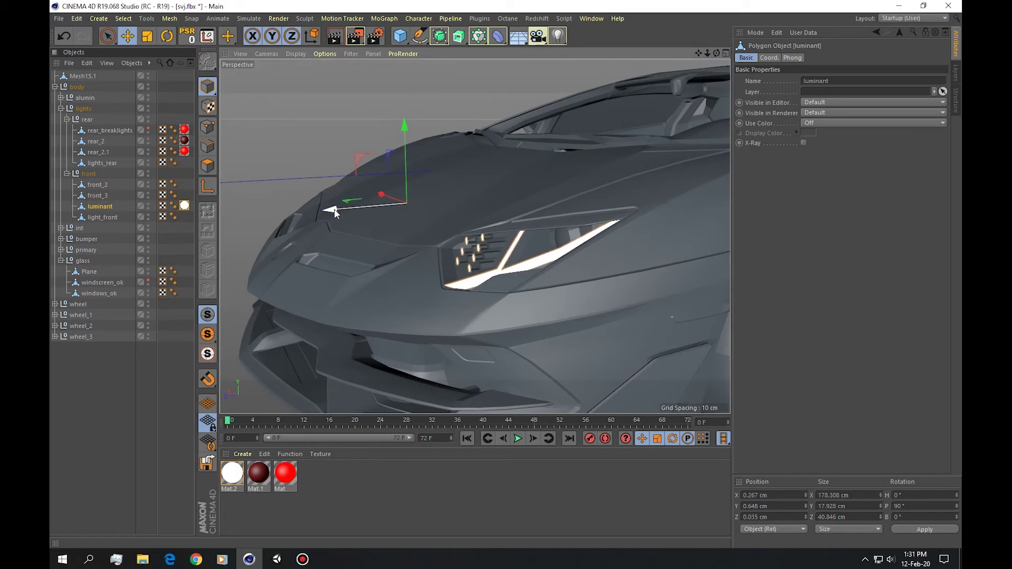
Step: Nudge the luminant mesh of the front lights slightly along its forward axis, to a Y position of about 0.647 cm
scroll(460, 236, "up", 6)
scroll(461, 236, "up", 8)
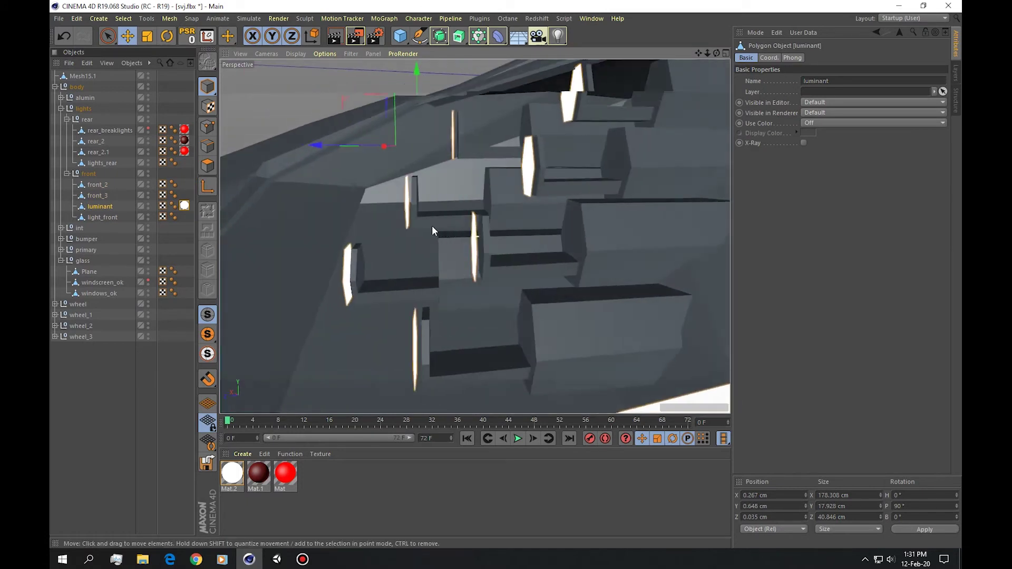
left_click_drag(464, 226, 443, 222, "alt")
left_click_drag(312, 145, 317, 151)
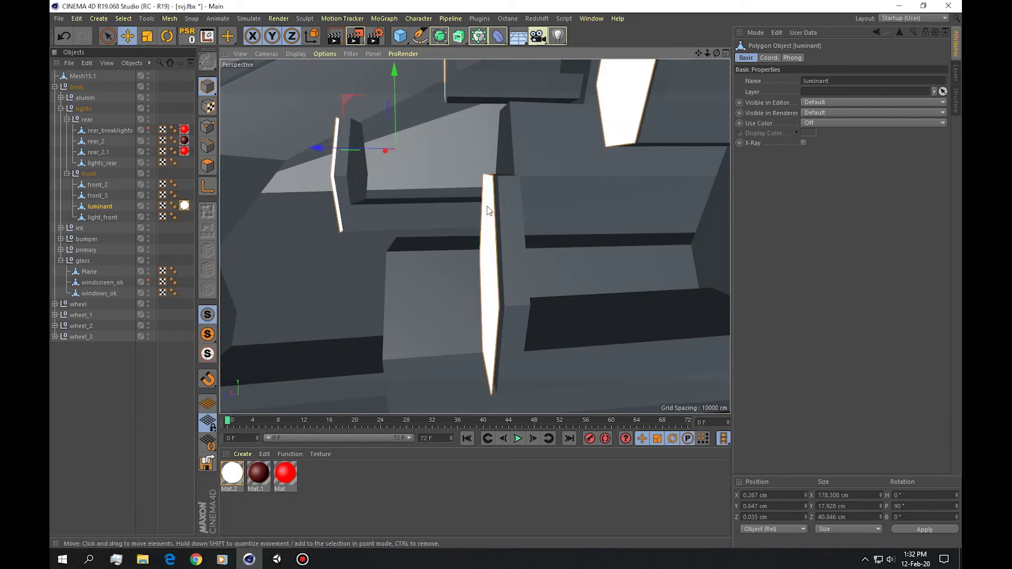
Step: Examine the luminant strips and small lamps of both headlights up close and from the front of the car
scroll(461, 199, "up", 3)
scroll(524, 216, "down", 10)
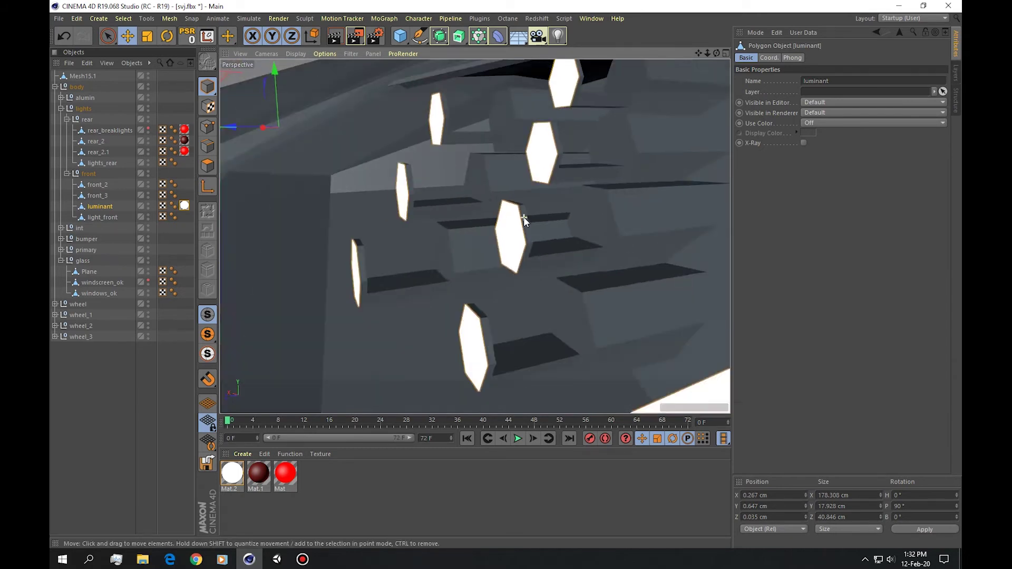
left_click_drag(525, 220, 631, 236, "alt")
scroll(561, 220, "down", 4)
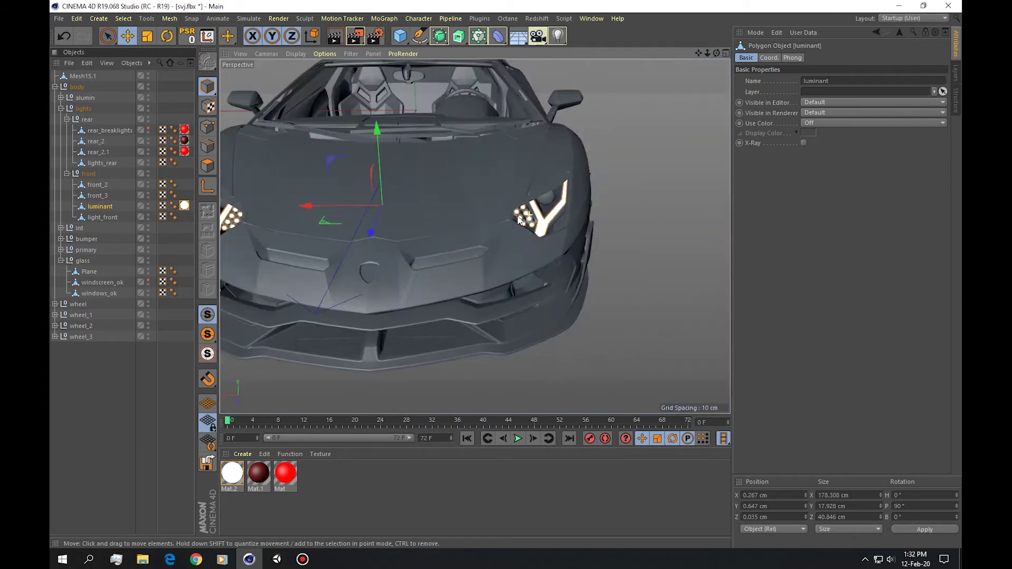
left_click_drag(490, 220, 564, 220, "alt")
left_click_drag(431, 209, 508, 210, "alt")
scroll(432, 221, "up", 10)
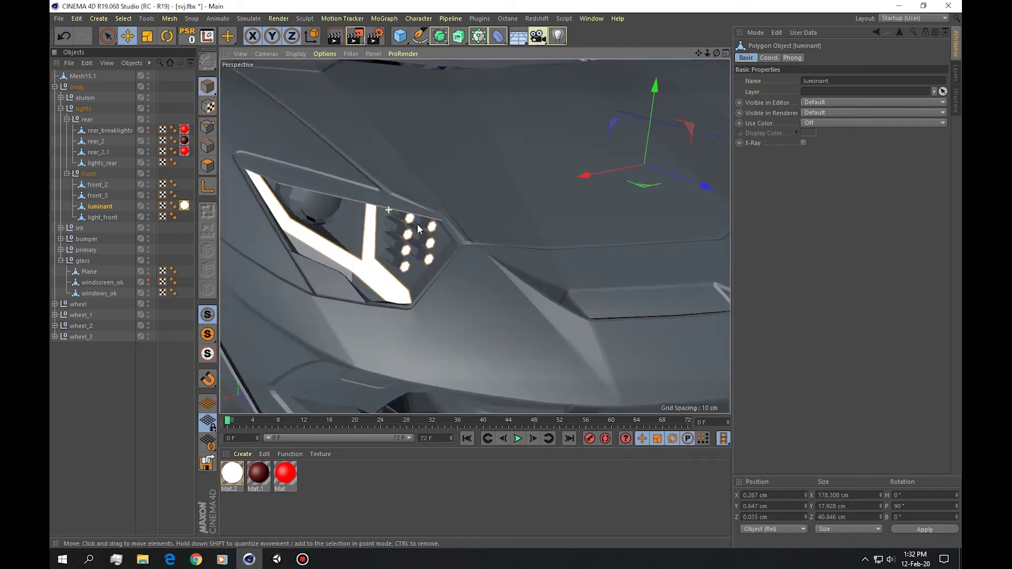
left_click_drag(449, 198, 442, 175, "alt")
scroll(441, 175, "up", 3)
scroll(424, 204, "down", 9)
left_click_drag(429, 210, 347, 226, "alt")
scroll(348, 226, "down", 6)
left_click_drag(424, 224, 511, 237, "alt")
scroll(489, 231, "up", 6)
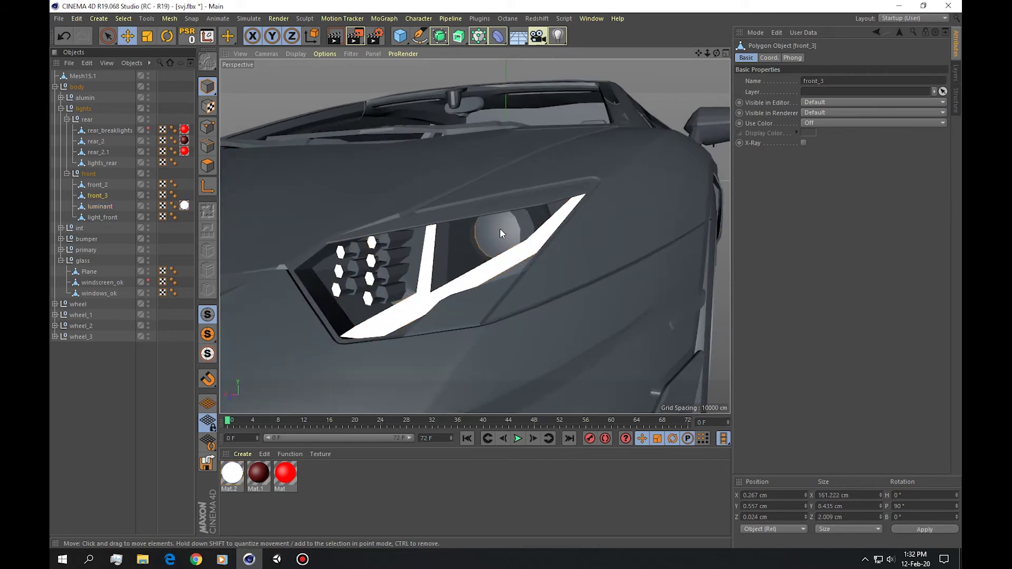
Step: Select the round front_3 lamp mesh in the headlight and select its lens polygons in polygon editing
left_click(490, 241)
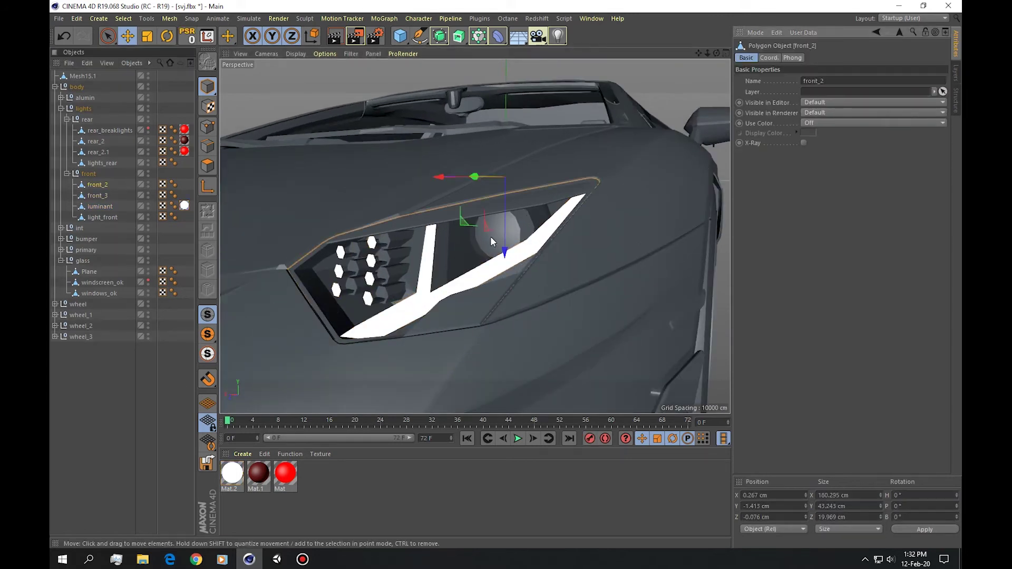
scroll(490, 238, "down", 4)
left_click(491, 236)
scroll(490, 236, "up", 3)
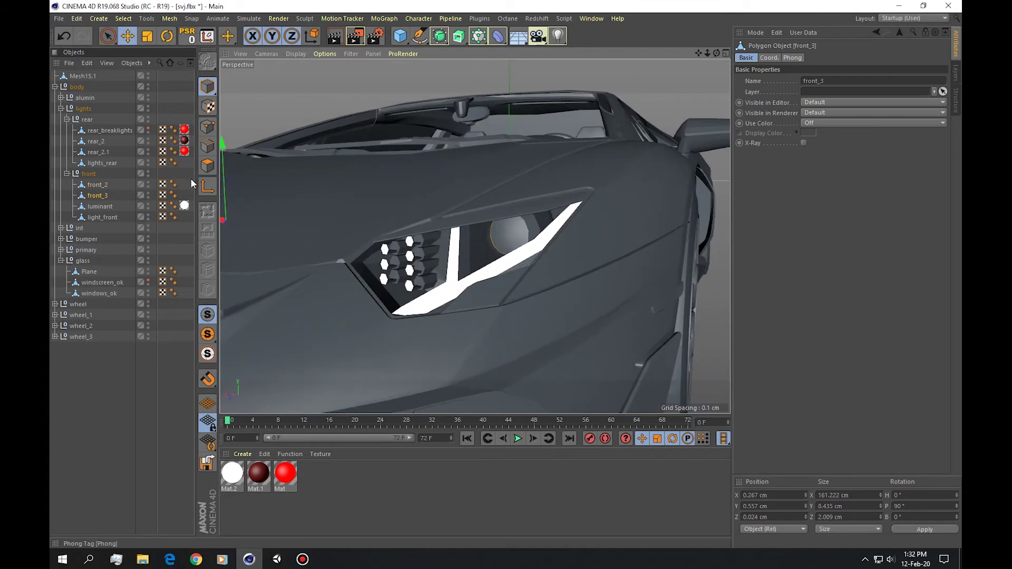
left_click(207, 165)
scroll(474, 271, "down", 5)
scroll(321, 276, "up", 5)
scroll(320, 277, "down", 4)
scroll(421, 273, "up", 6)
double_click(426, 274)
Step: Try to move the selected front_3 lens polygons out of the headlight, and undo the move
left_click_drag(471, 283, 543, 298)
scroll(418, 280, "up", 4)
mouse_move(464, 285)
left_mouse_down("alt")
mouse_move(432, 254)
mouse_move(439, 260)
mouse_move(388, 247)
mouse_move(429, 258)
left_mouse_up("alt")
key("ctrl+z")
Step: Apply the luminous white Mat.2 material to the round front_3 lamp mesh
scroll(432, 255, "down", 6)
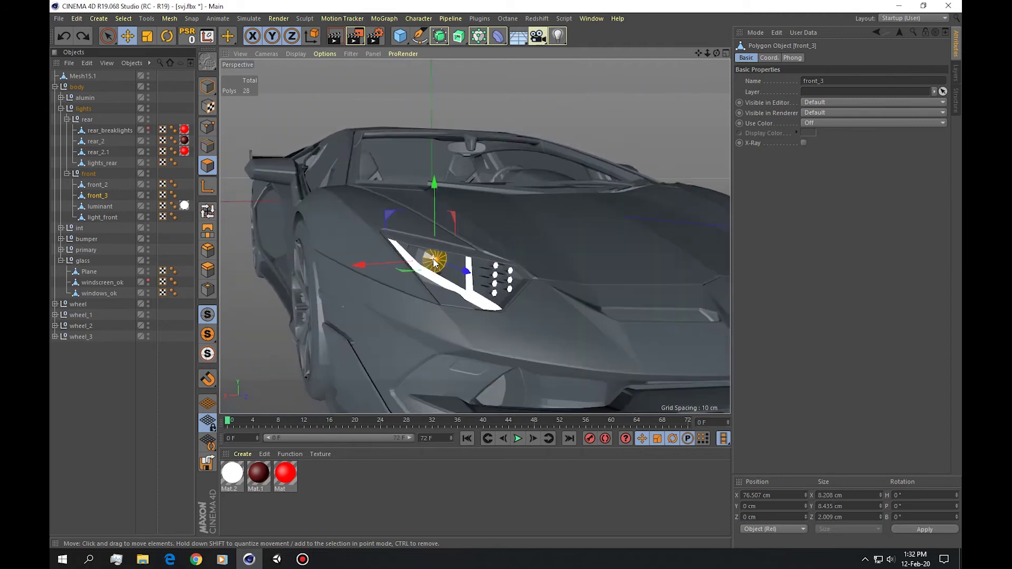
scroll(420, 243, "up", 6)
middle_click_drag(446, 265, 415, 237, "alt")
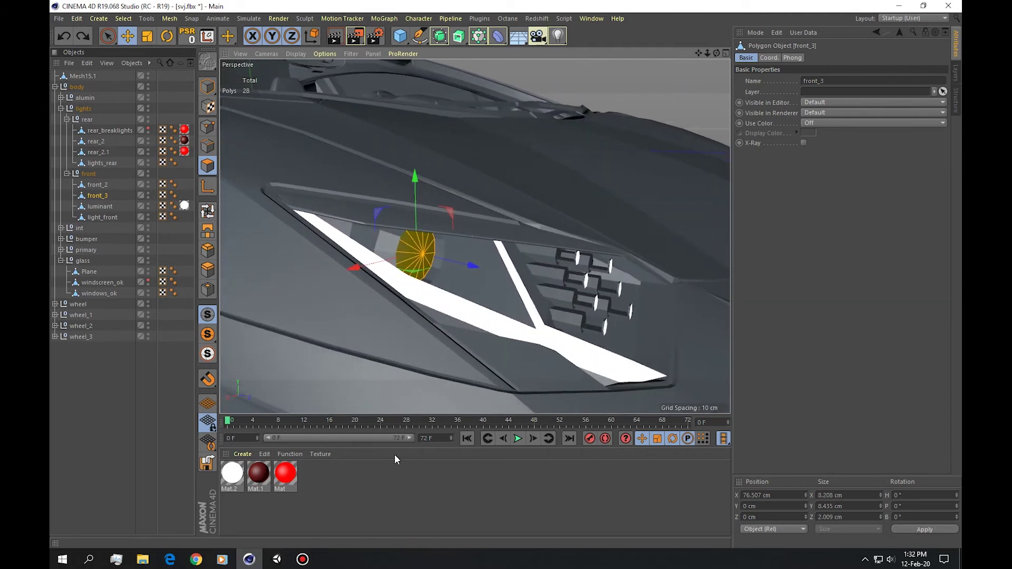
left_click(332, 483)
left_click_drag(242, 473, 430, 257)
scroll(429, 257, "down", 3)
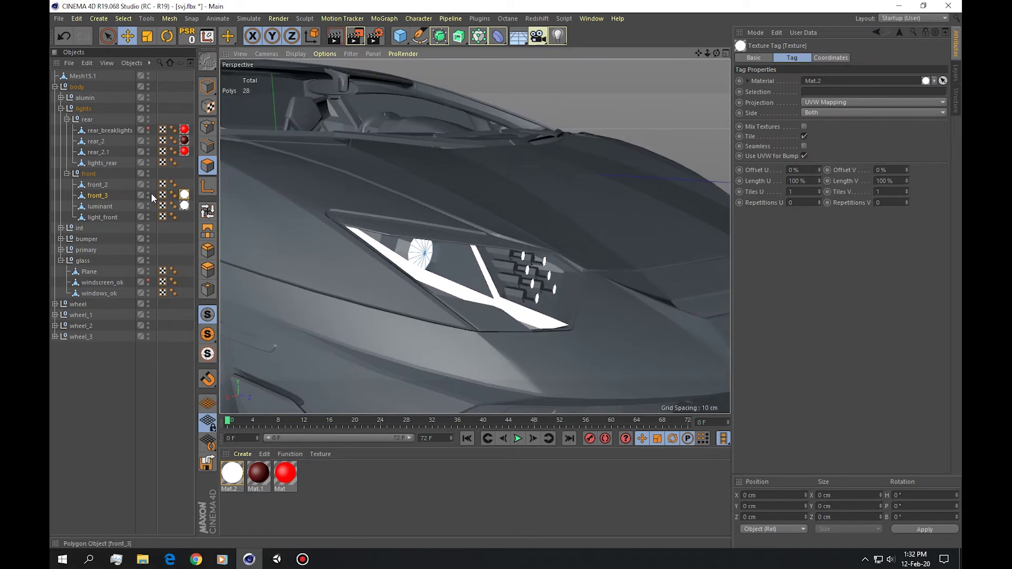
Step: Duplicate the front_3 mesh within the front lights group
left_click(147, 193)
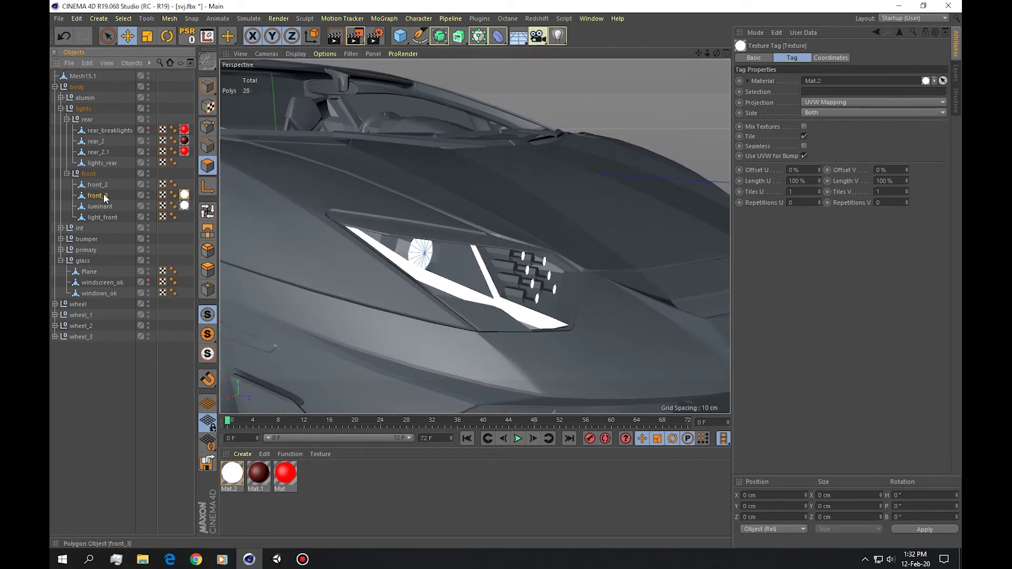
left_click(110, 196)
key("ctrl+d")
left_click_drag(116, 196, 98, 204, "ctrl")
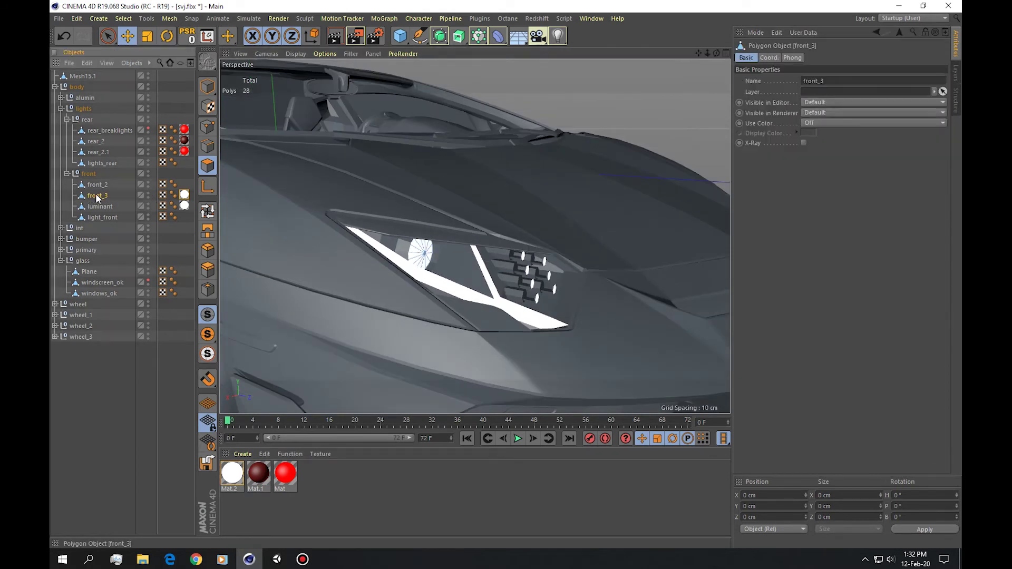
scroll(416, 241, "up", 1)
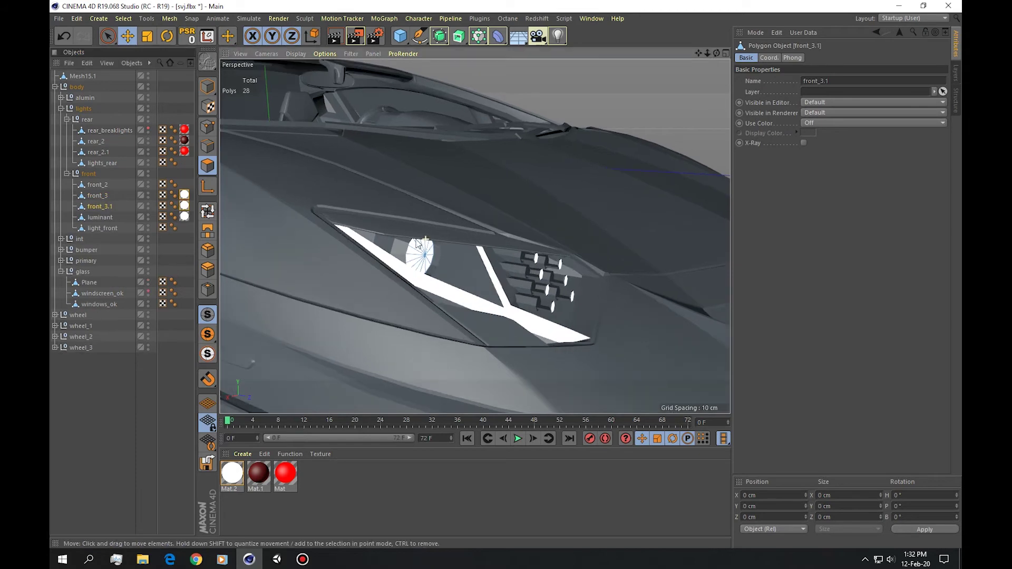
Step: Move the duplicated lamp mesh front_3.1 slightly forward as a whole object, to a Y position of about 0.561 cm
left_click(211, 84)
left_click_drag(515, 230, 538, 232, "alt")
scroll(543, 236, "up", 5)
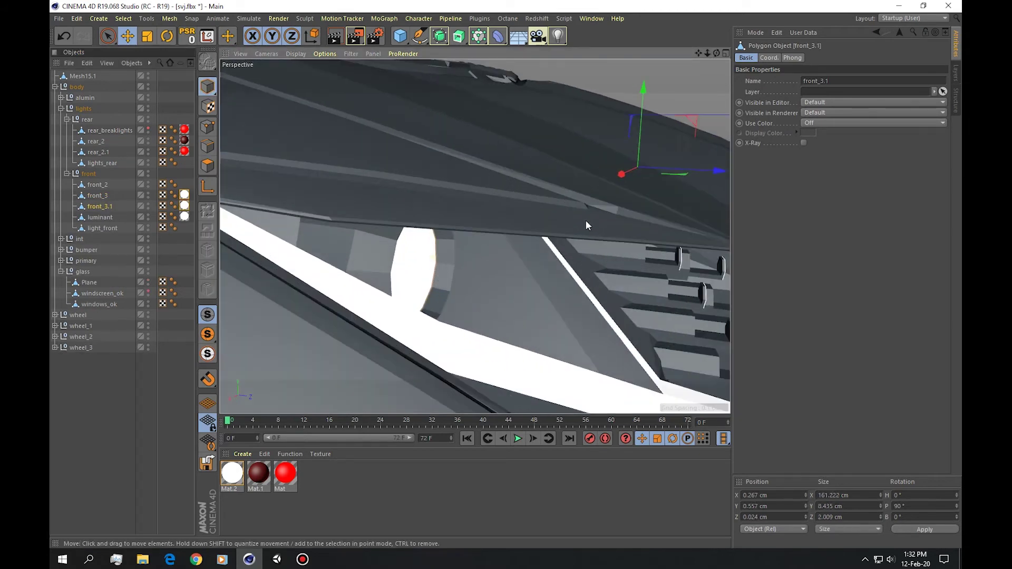
left_click_drag(710, 180, 711, 181)
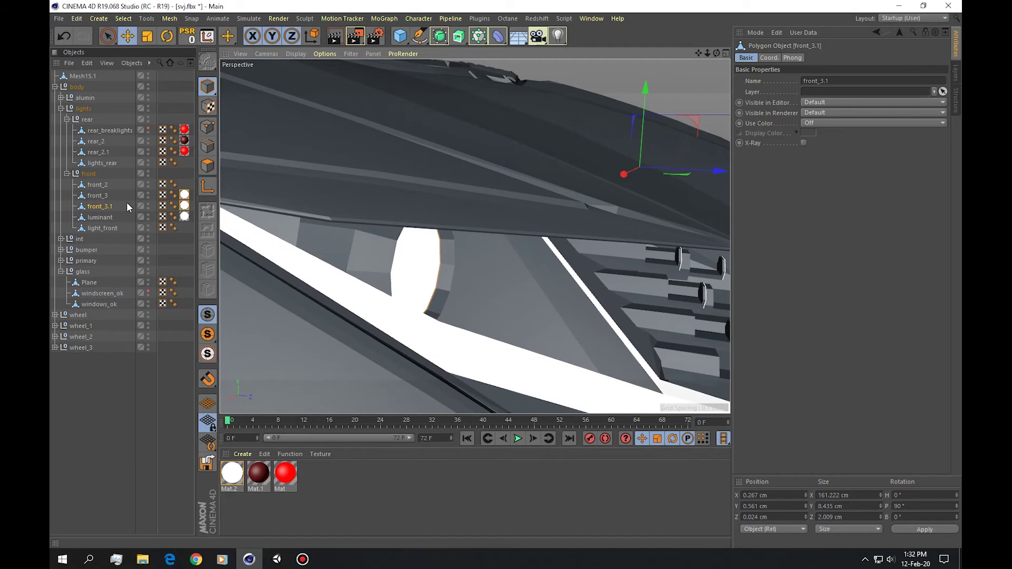
Step: Remove the Mat.2 material from the original front_3 mesh
left_click(102, 195)
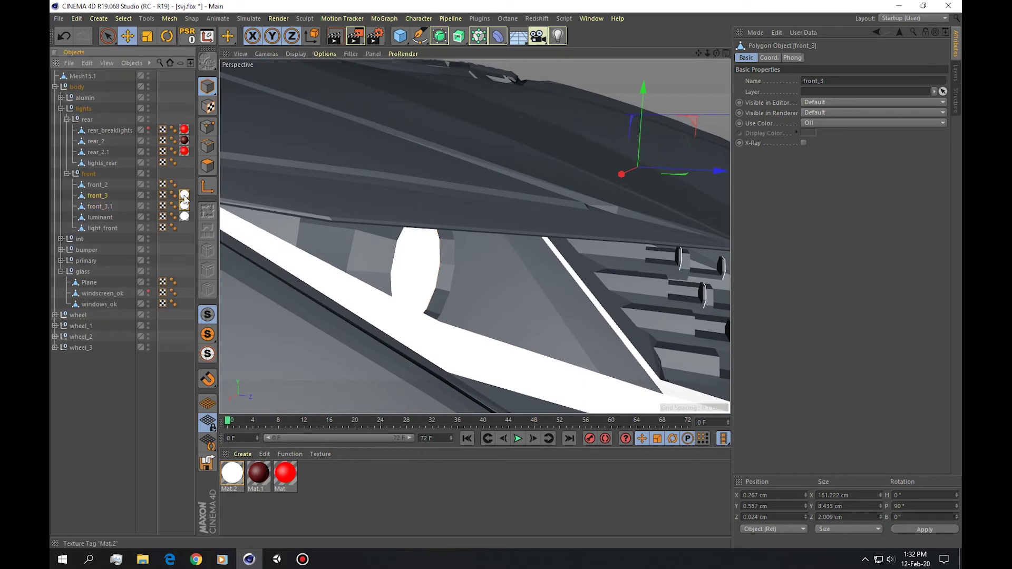
left_click(184, 195)
key("Delete")
left_click(138, 405)
Step: Toggle the editor visibility of front_3.1 to compare the lamp lit and unlit from the front, leaving it hidden
left_click(116, 206)
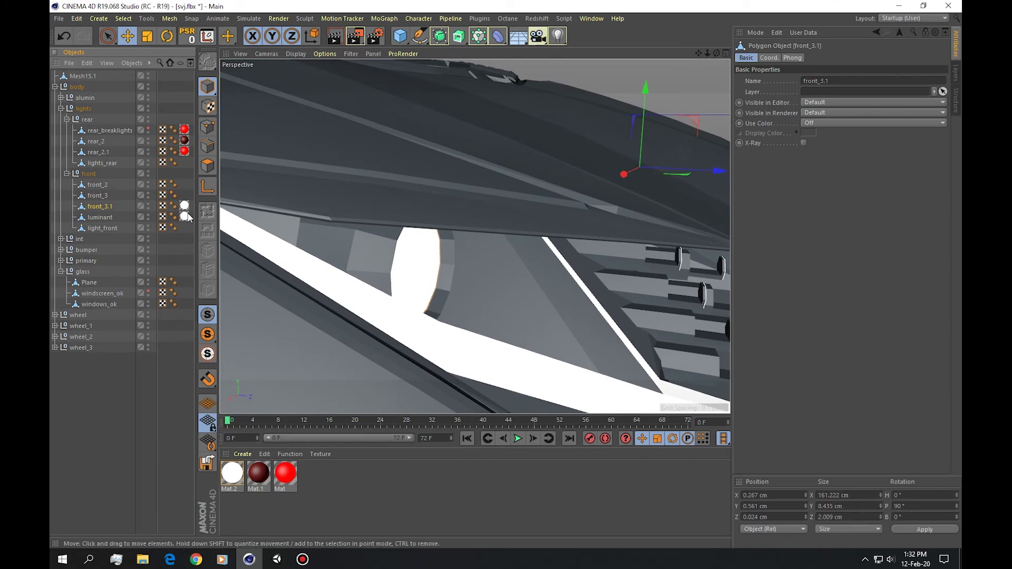
left_click(148, 204)
left_click(148, 204)
left_click(148, 204)
left_click(148, 204)
left_click(148, 204)
left_click_drag(416, 267, 362, 238, "alt")
scroll(362, 239, "down", 8)
left_click_drag(425, 245, 451, 251, "alt")
middle_click_drag(584, 245, 444, 264, "alt")
left_click_drag(464, 265, 395, 300, "alt")
scroll(511, 269, "up", 3)
left_click_drag(510, 268, 490, 271, "alt")
left_click(148, 204)
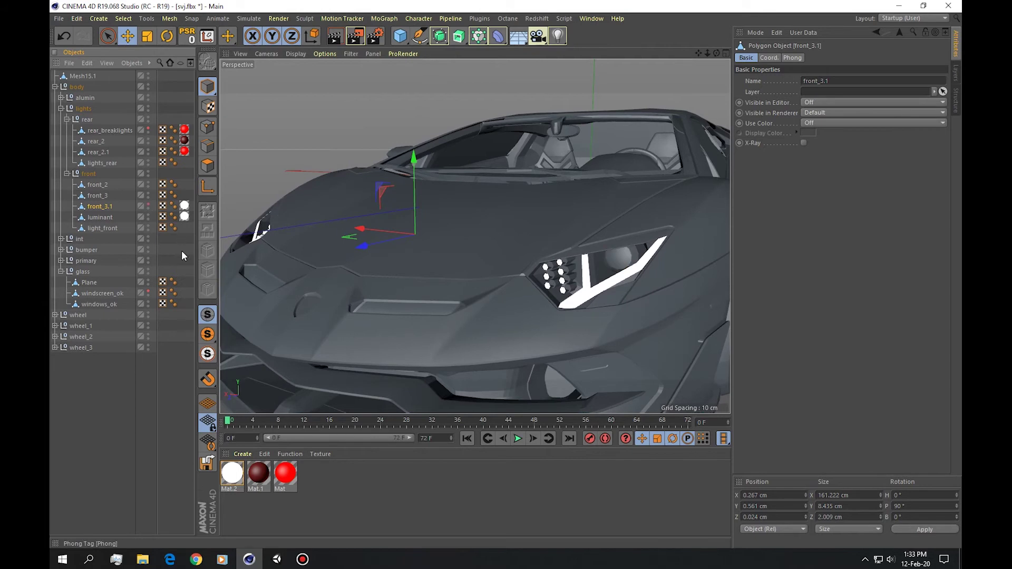
Step: Show the list of export file formats, including FBX, and close it without exporting
left_click(206, 463)
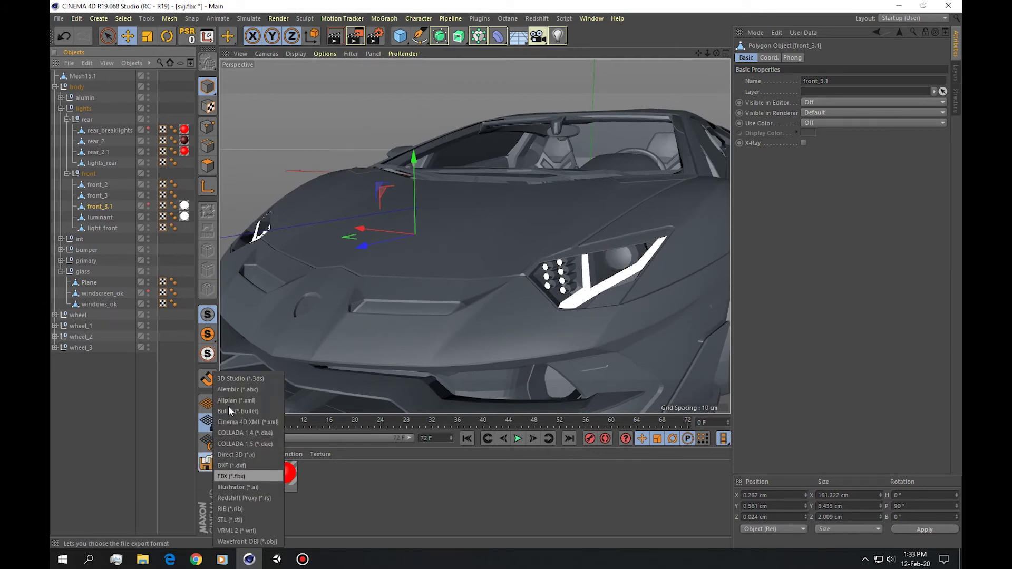
left_click(145, 427)
Step: Switch to Unity and examine the brake lights on the rear of the svj car in the scene
left_click(255, 564)
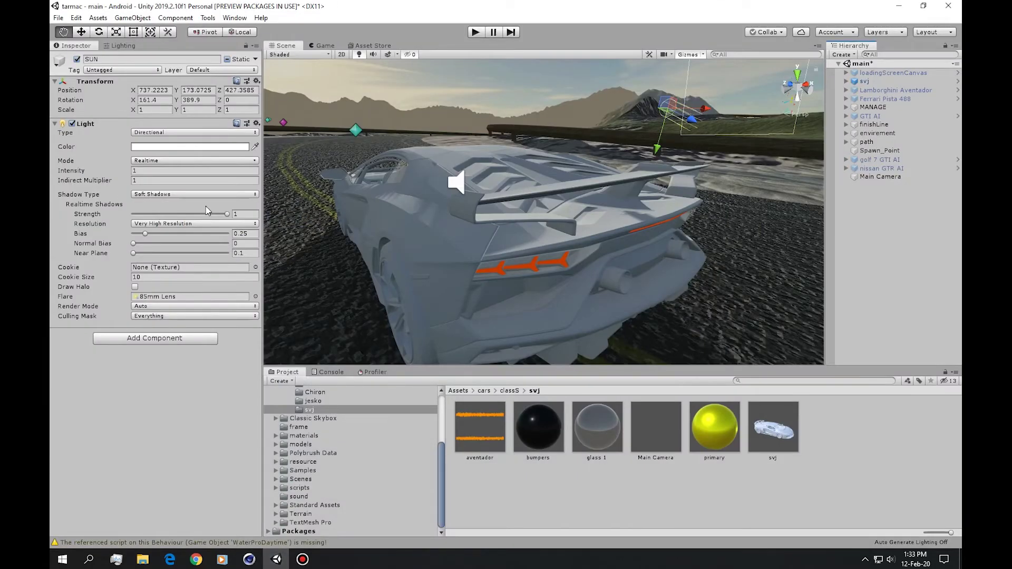
scroll(528, 276, "up", 3)
scroll(530, 274, "down", 6)
left_click_drag(533, 271, 389, 223, "alt")
scroll(452, 211, "up", 3)
left_click_drag(443, 176, 546, 171, "alt")
Step: Select the svj car, view its carManager script in Visual Studio Code and return to Unity
left_click(863, 81)
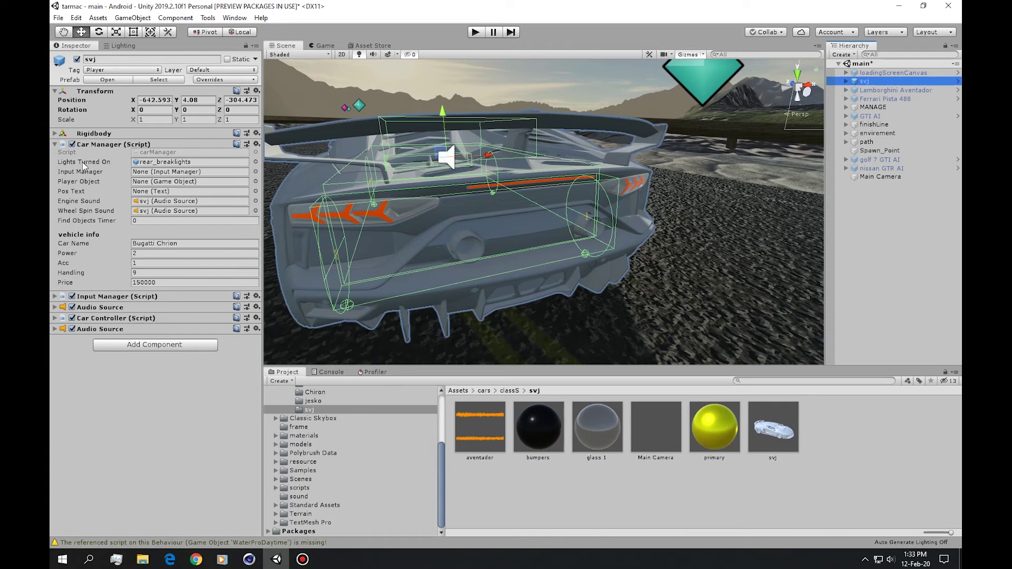
left_click(165, 153)
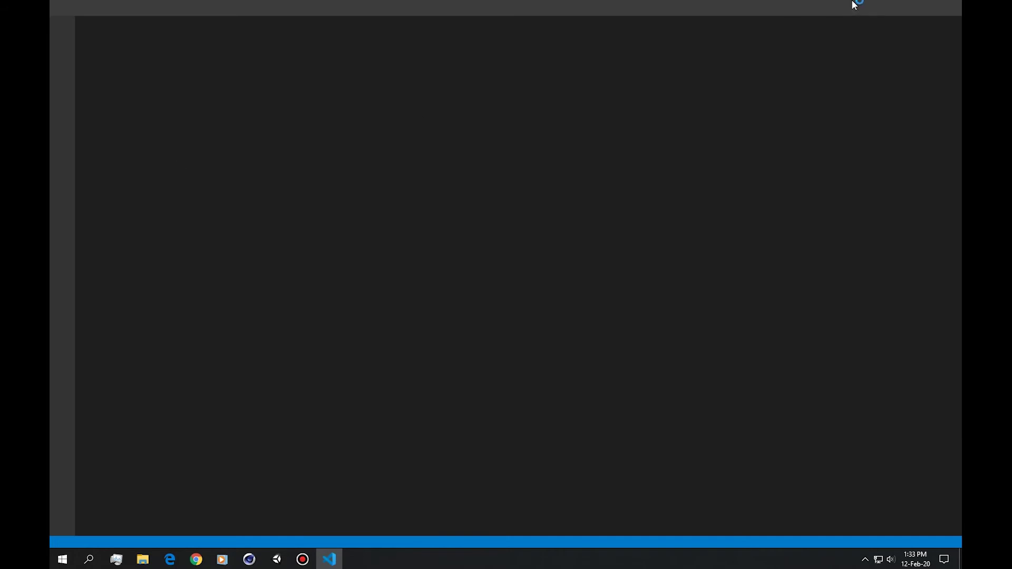
scroll(232, 162, "down", 1)
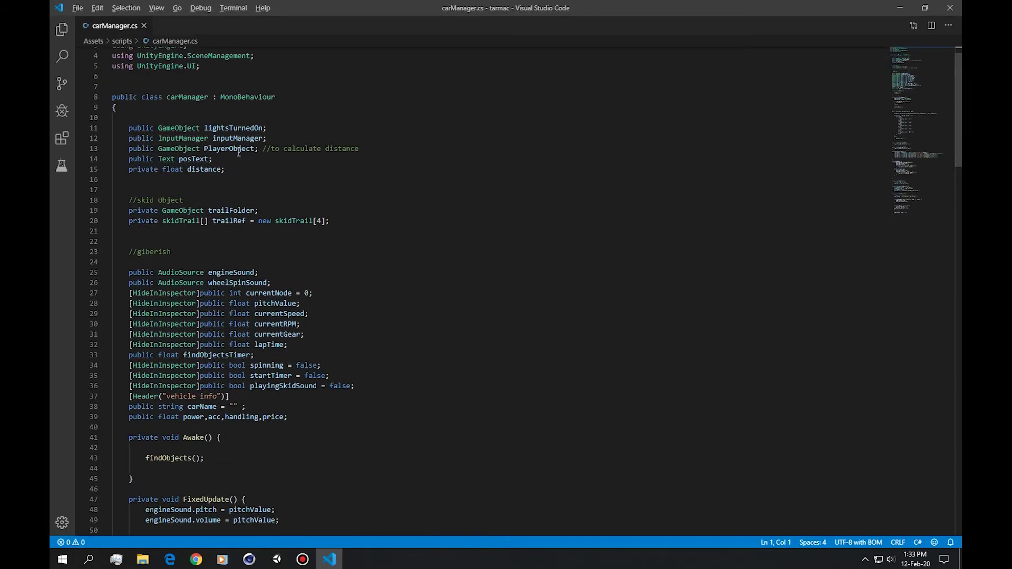
key("alt+Tab")
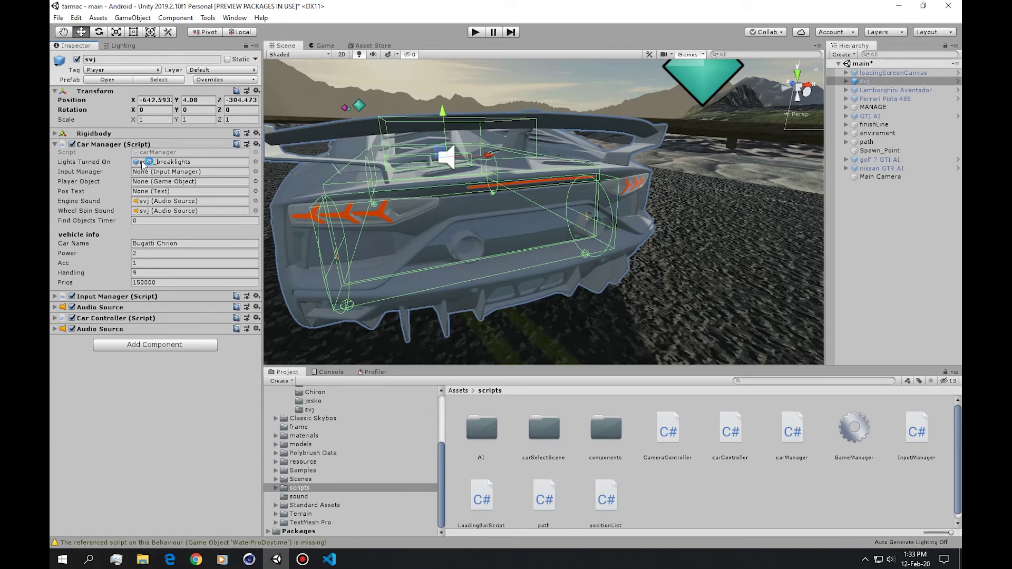
Step: Locate rear_breaklights in the svj car's rear lights group and assign it to Lights Turned On in the Car Manager component
left_click_drag(572, 203, 596, 201, "alt")
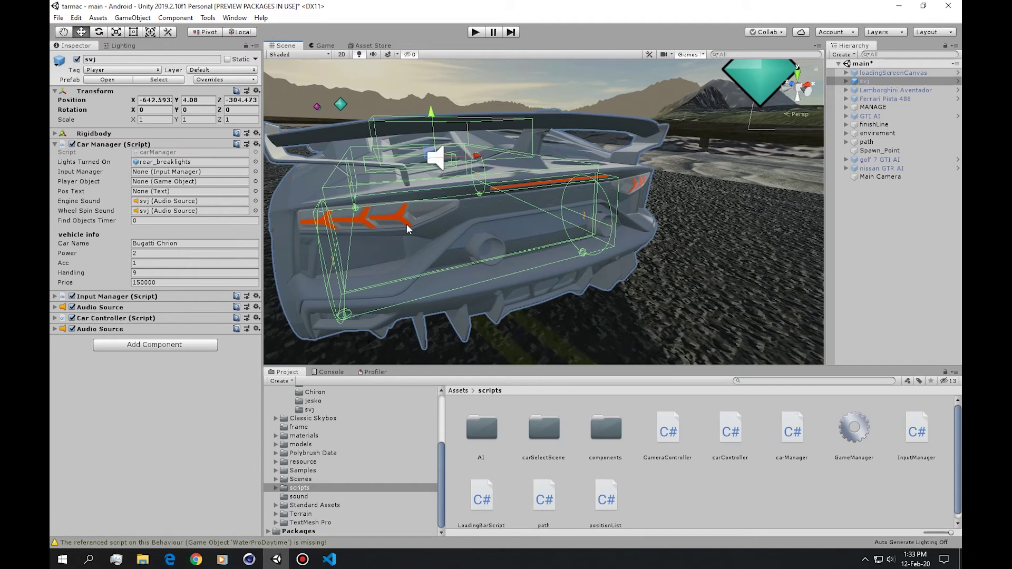
left_click(847, 82)
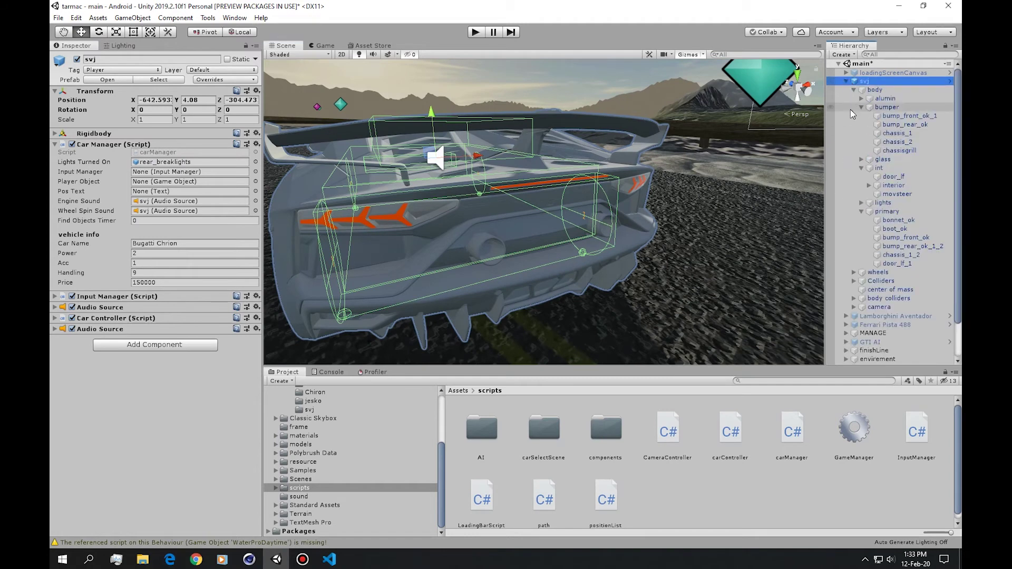
left_click(861, 125)
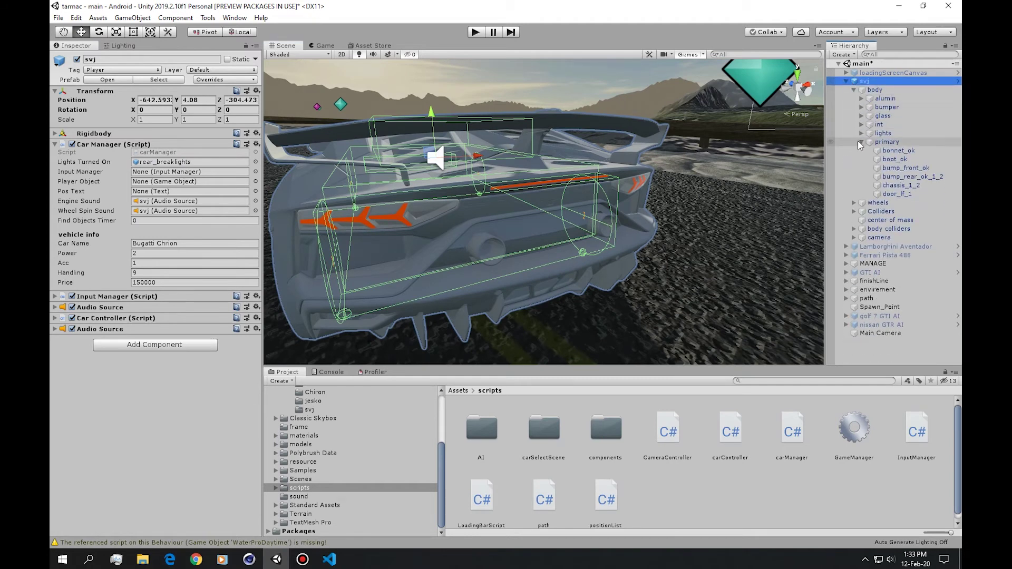
left_click(862, 143)
left_click(862, 134)
left_click(870, 151)
left_click(920, 177)
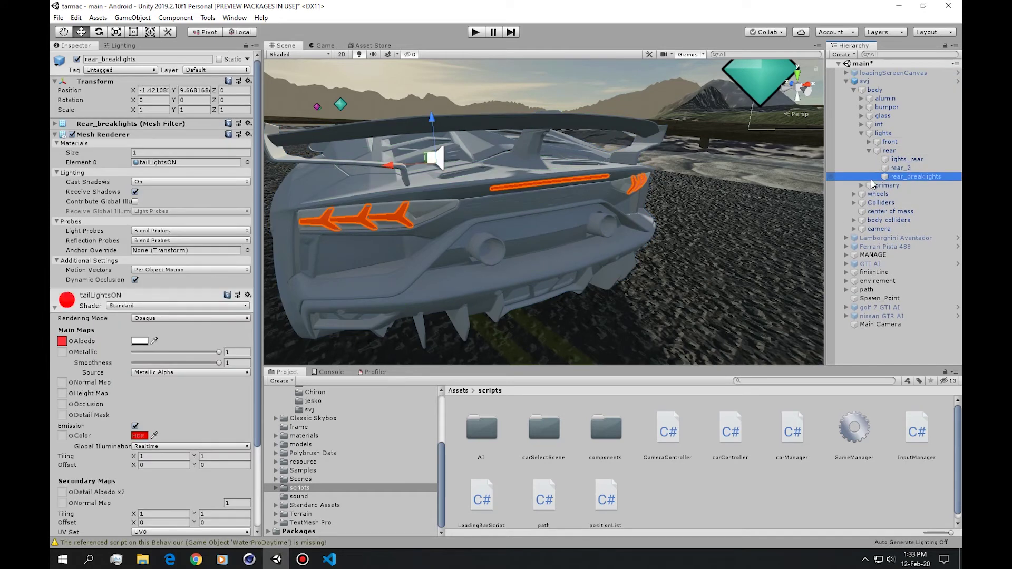
left_click(866, 82)
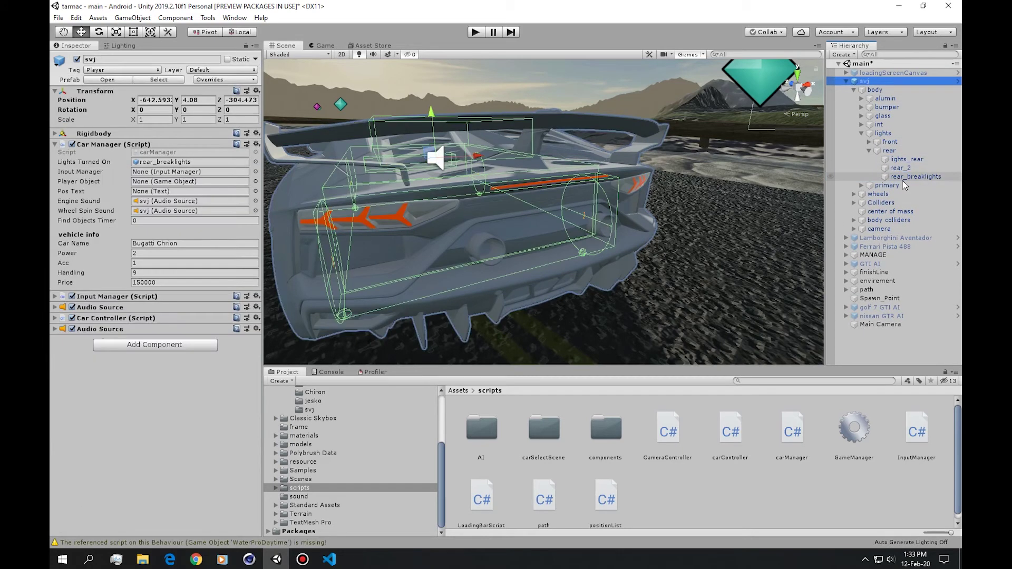
left_click_drag(902, 179, 208, 169)
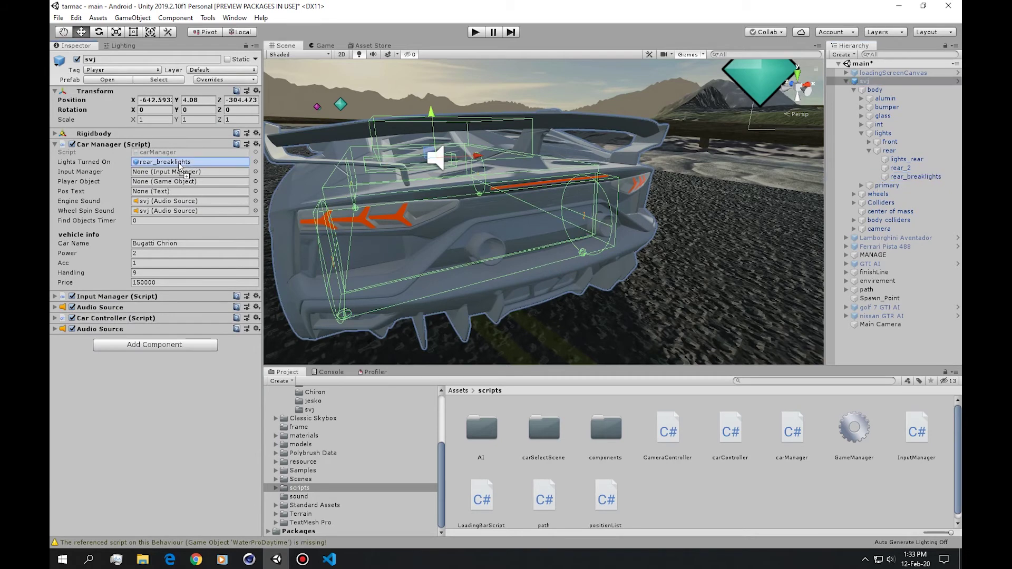
Step: Reopen the carManager script in Visual Studio Code and examine how brakeLightsON and brakeLightsOFF use the lightsTurnedOn variable
double_click(194, 156)
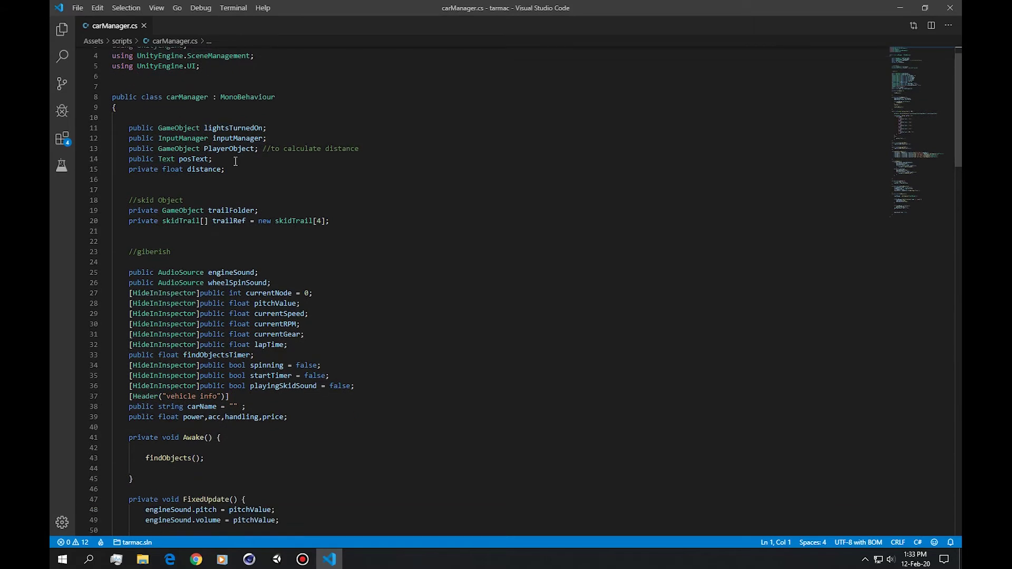
double_click(232, 129)
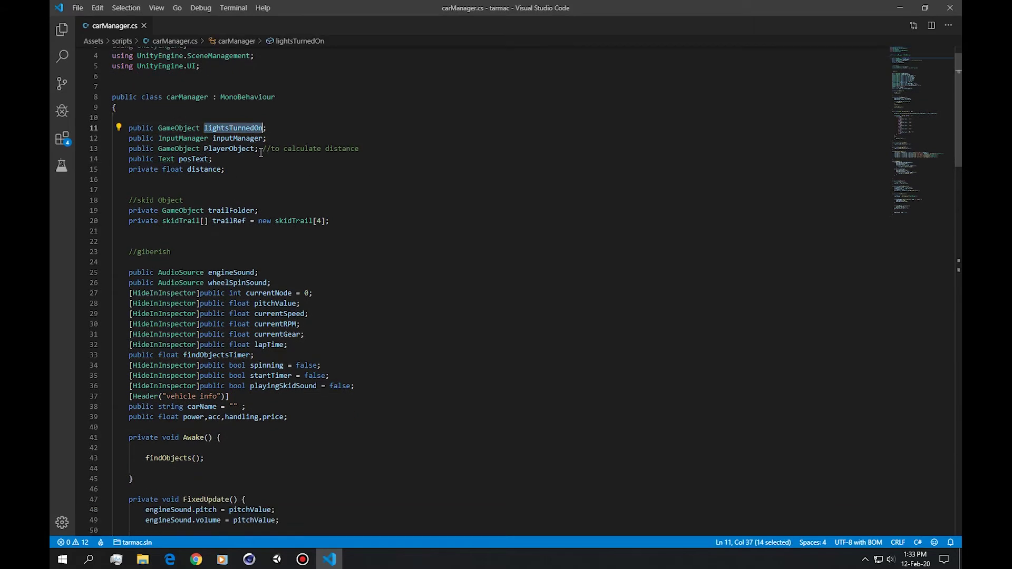
scroll(512, 189, "down", 4)
left_click_drag(916, 83, 917, 122)
scroll(916, 128, "down", 4)
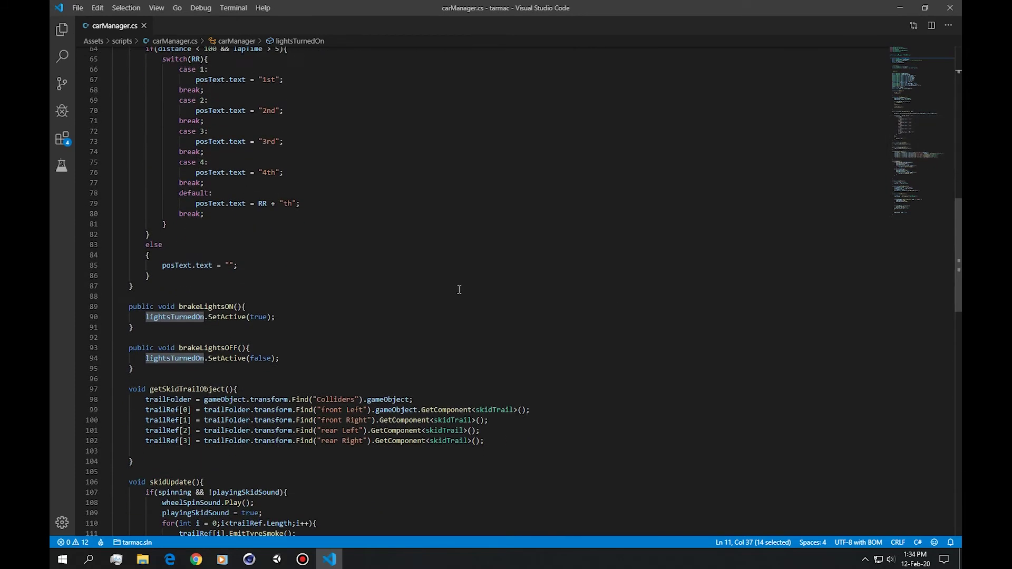
scroll(538, 318, "down", 2)
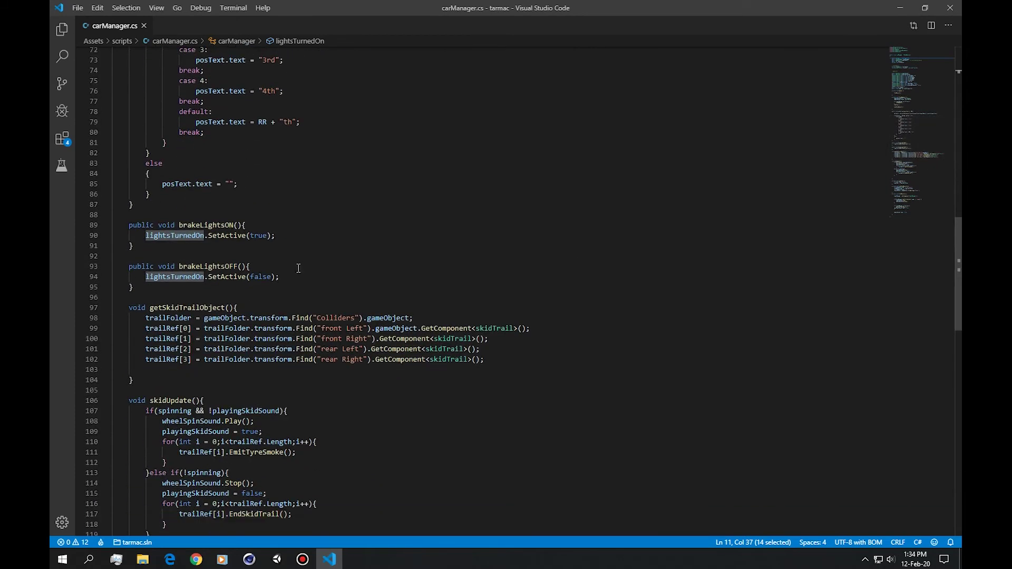
Step: Examine the brakeLightsON and brakeLightsOFF functions in the carManager script
double_click(199, 224)
double_click(208, 266)
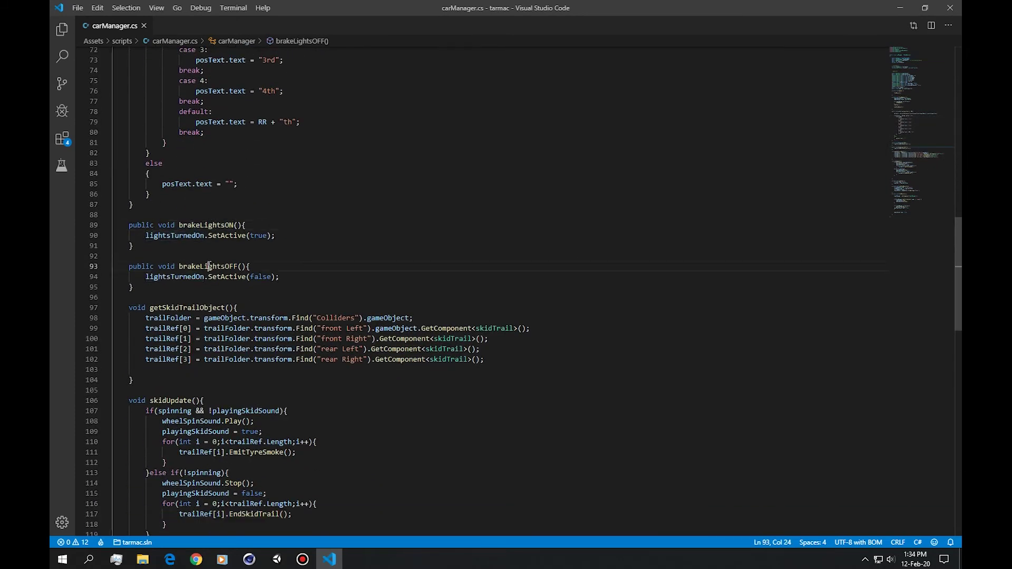
left_click_drag(165, 294, 84, 223)
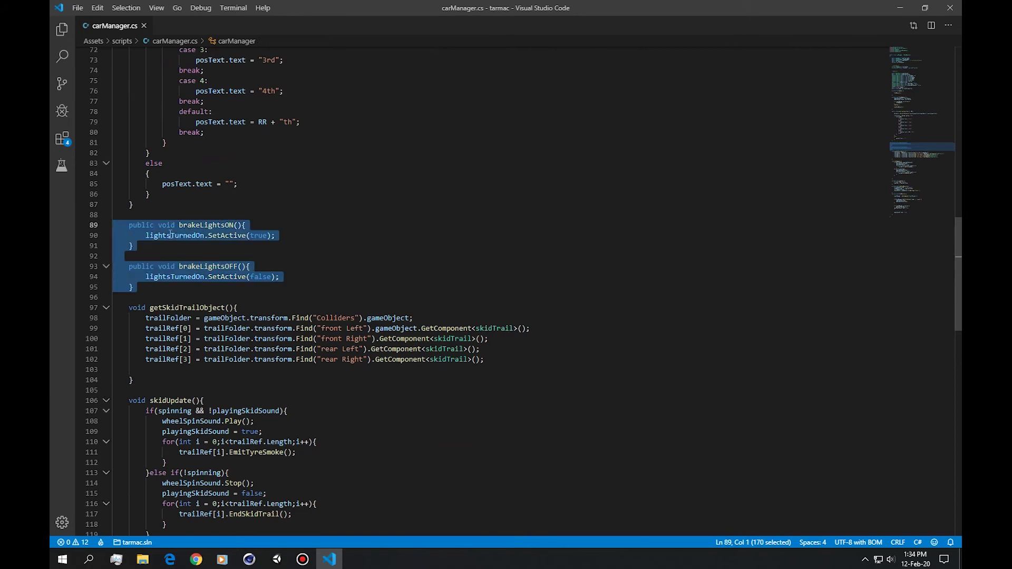
double_click(133, 225)
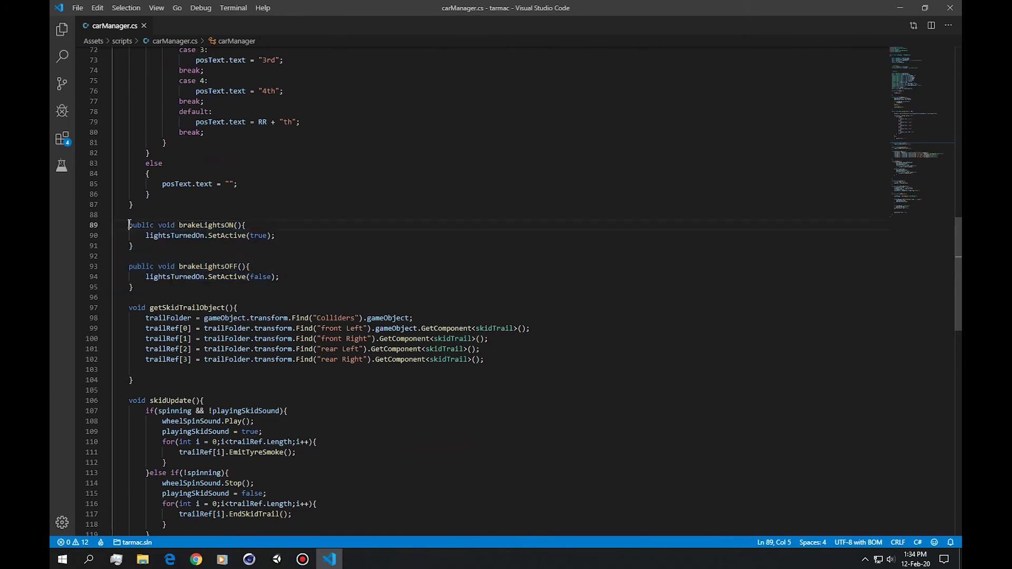
double_click(139, 267)
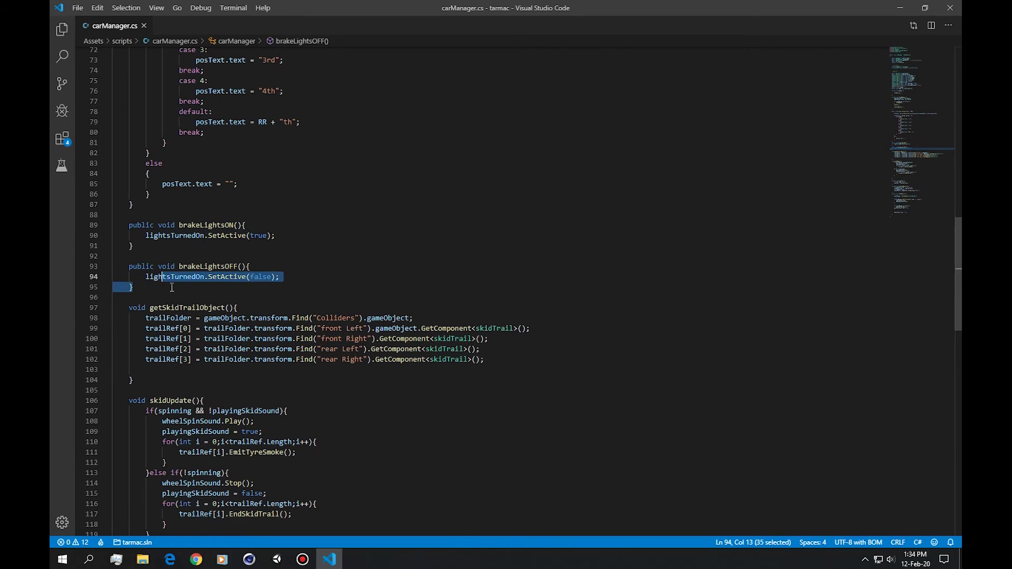
left_click_drag(168, 284, 172, 293)
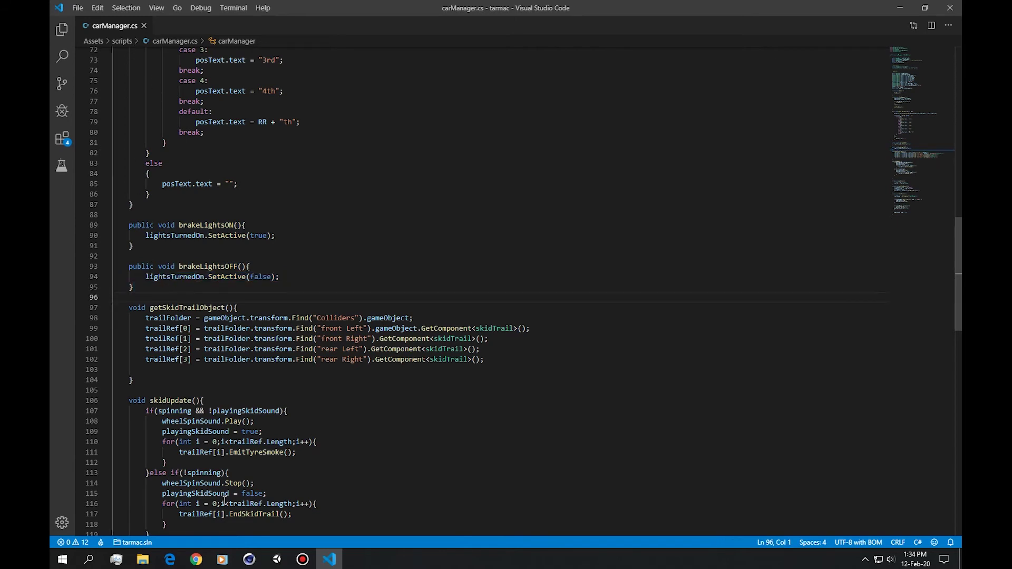
Step: Switch to Unity, check the SetActive call back in the carManager script, and return to Unity
key("alt+Tab")
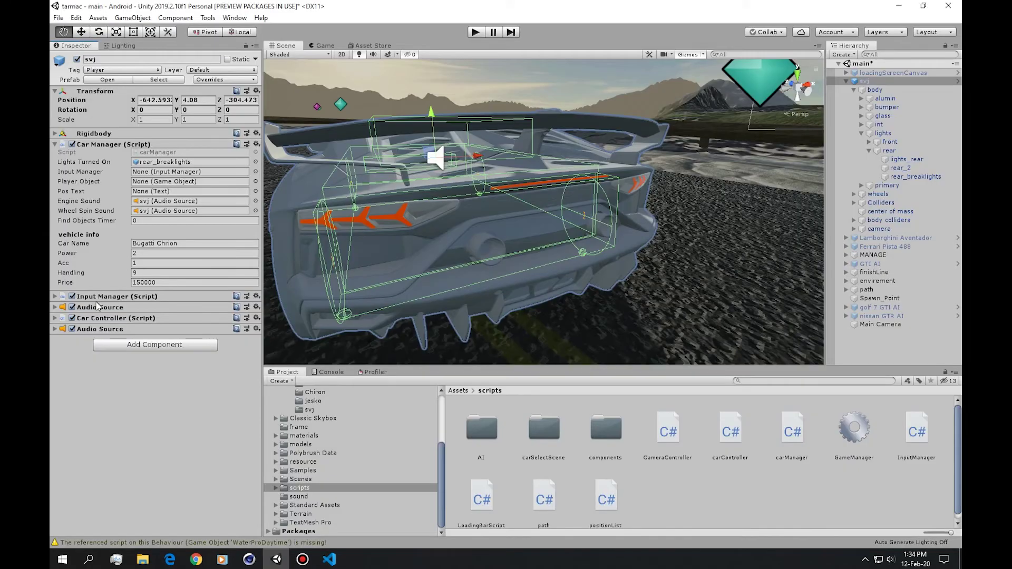
key("alt+Tab")
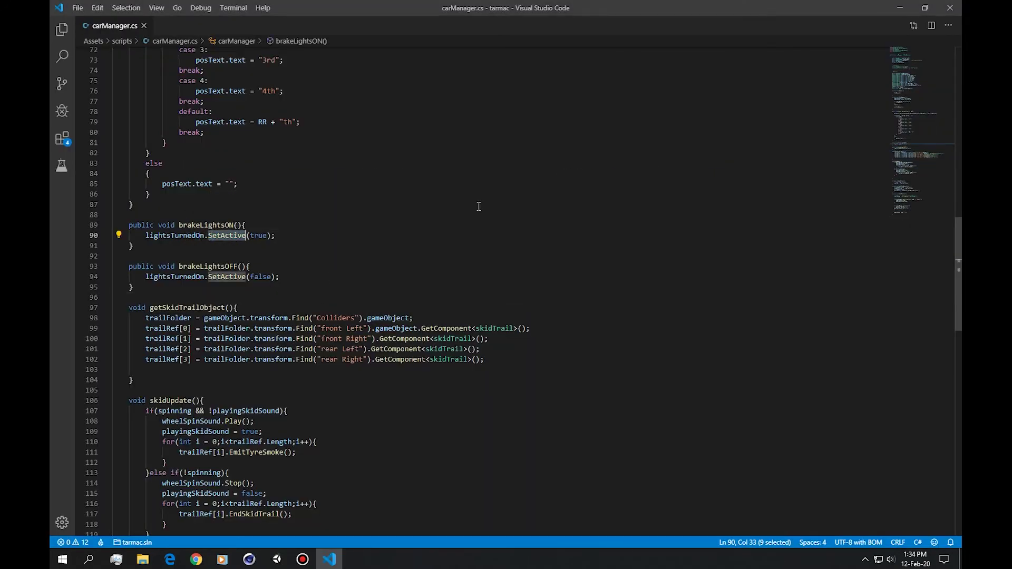
left_click(900, 7)
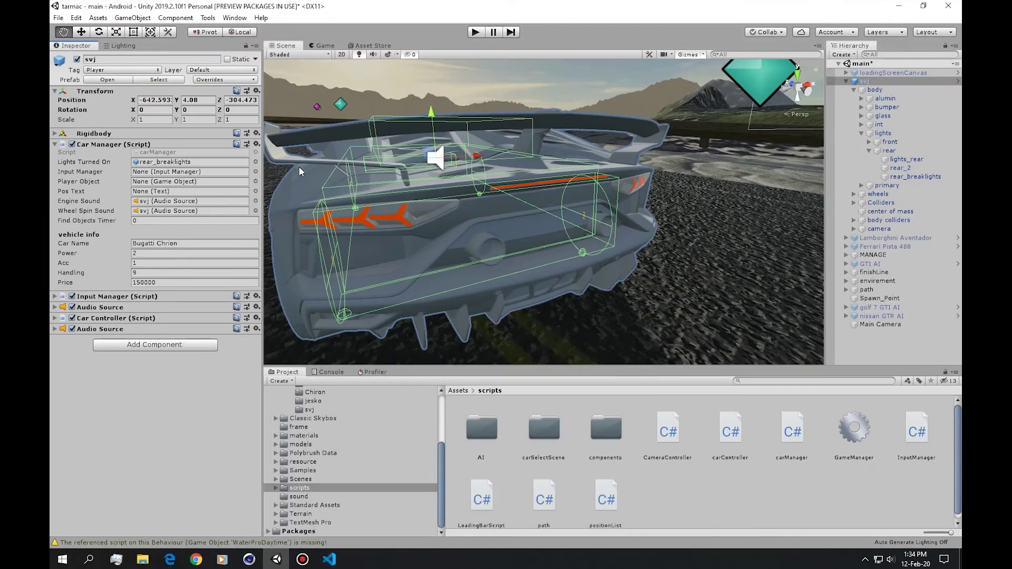
Step: Open the model Vehicle scene from the project's Scenes folder
key("alt+Tab")
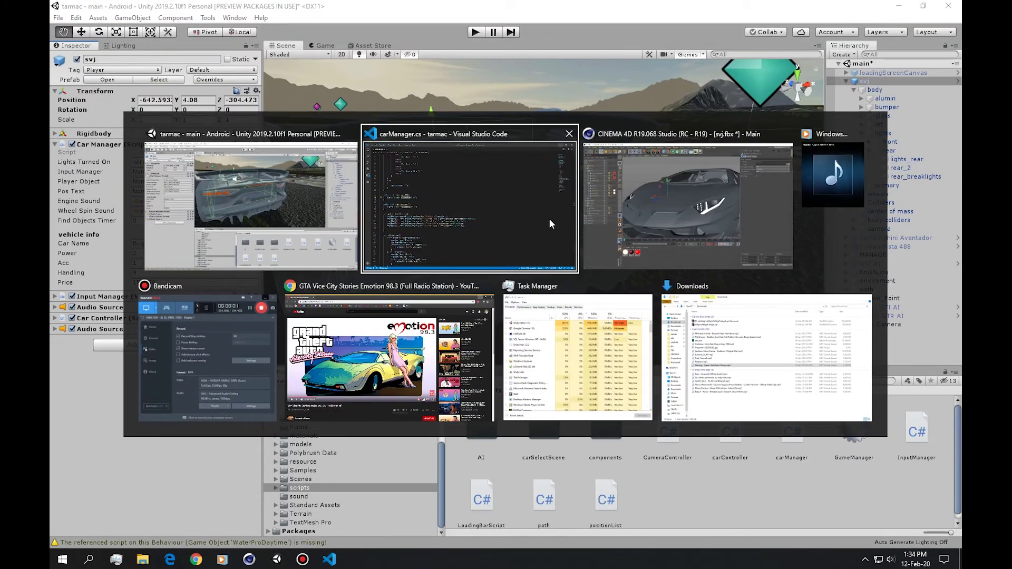
left_click(245, 204)
left_click_drag(366, 207, 397, 393, "alt")
scroll(470, 213, "down", 4)
scroll(317, 437, "up", 5)
left_click(277, 425)
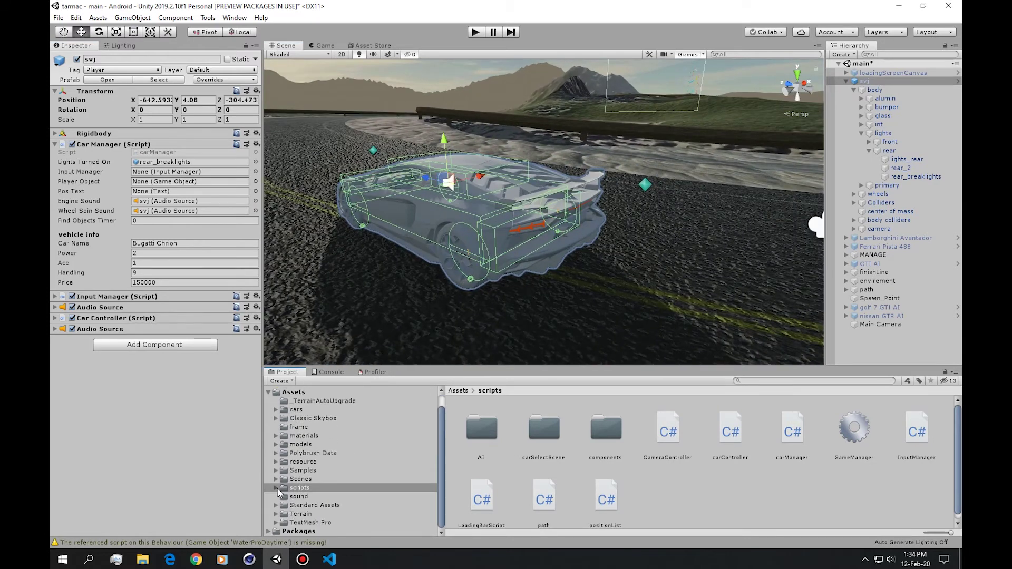
left_click(276, 479)
scroll(334, 496, "down", 3)
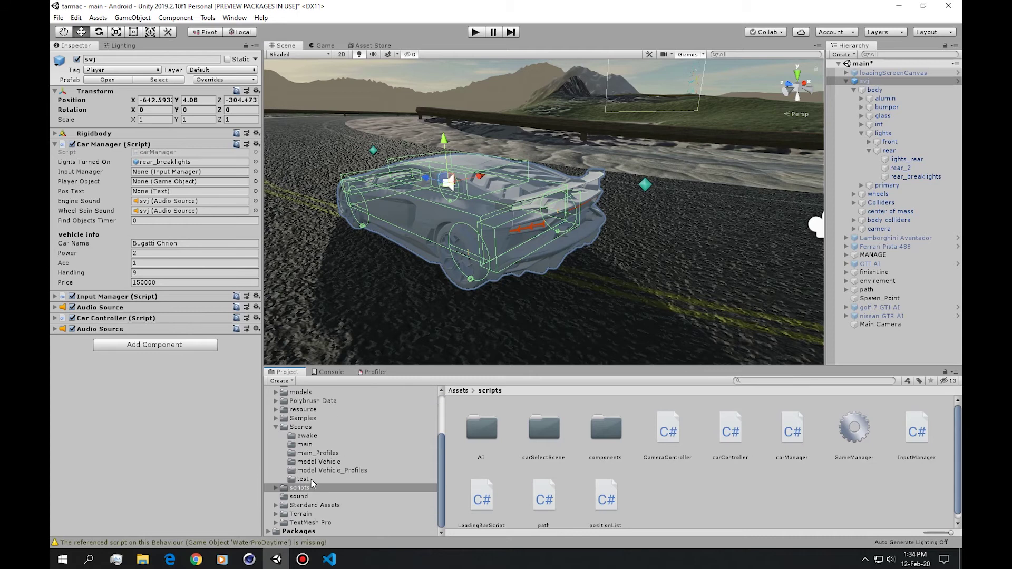
left_click(311, 427)
double_click(670, 489)
left_click(529, 306)
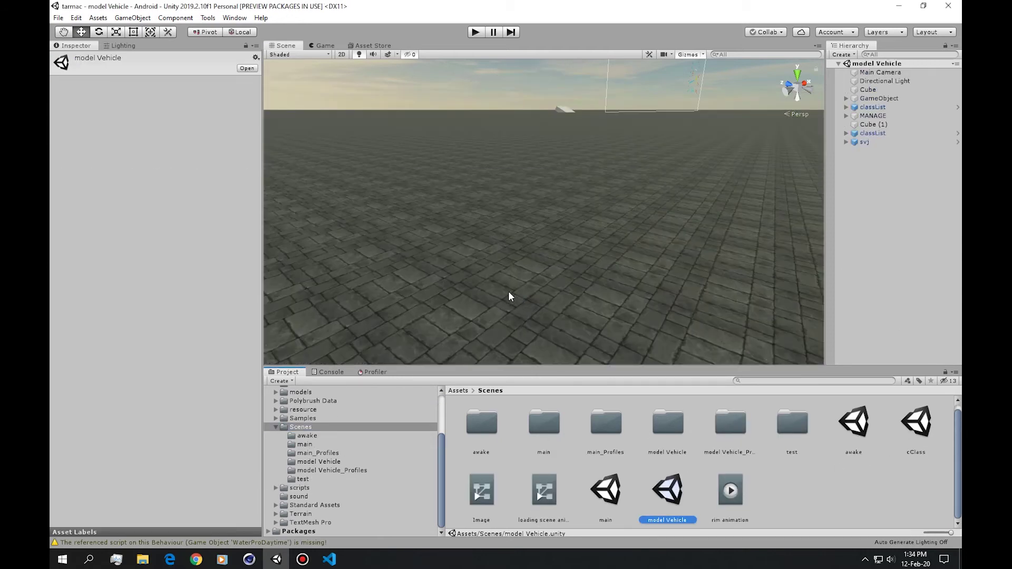
Step: Select the svj car in the model Vehicle scene and apply all its overrides to the prefab
left_click(864, 142)
key("f")
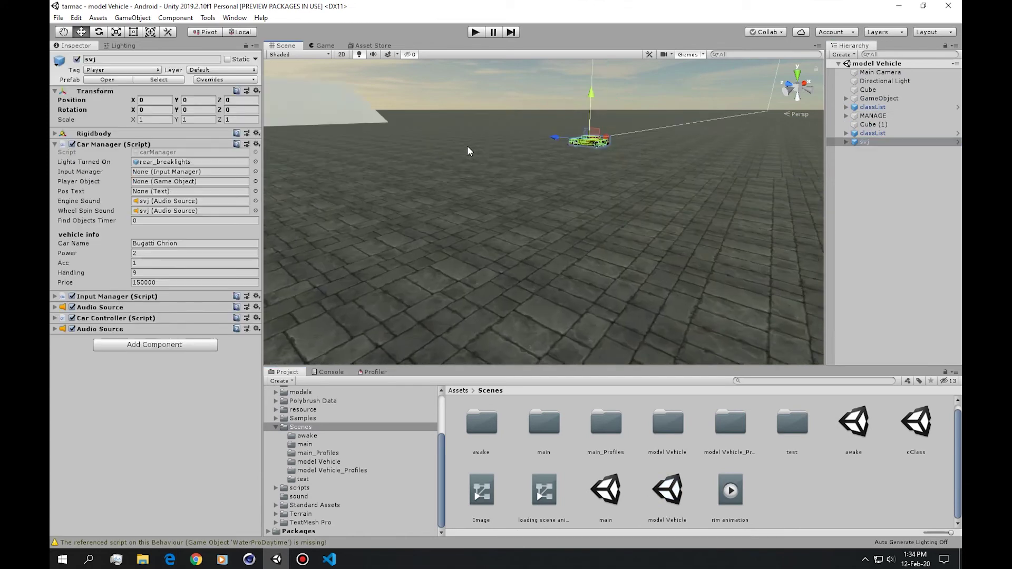
key("w")
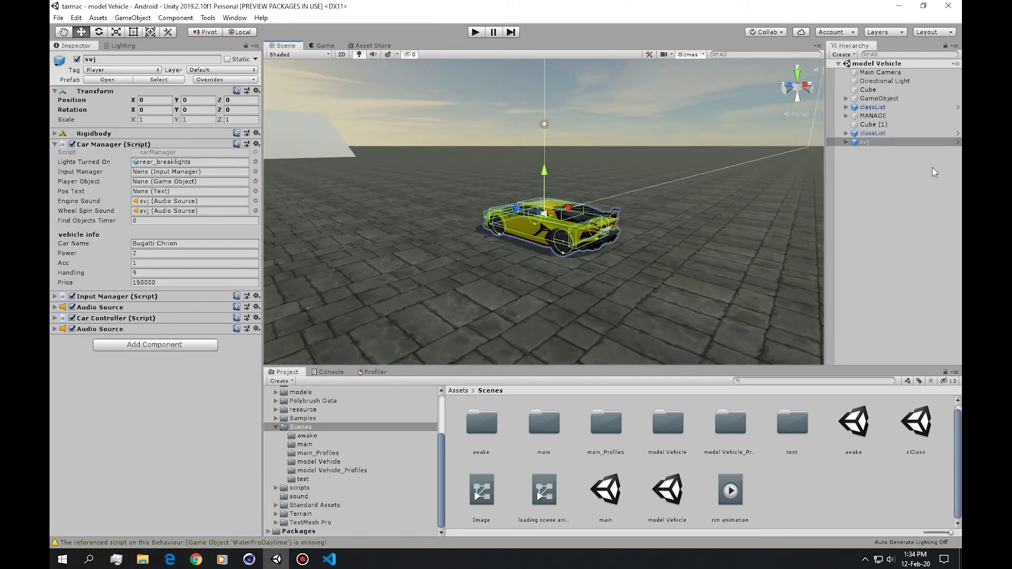
right_click(865, 147)
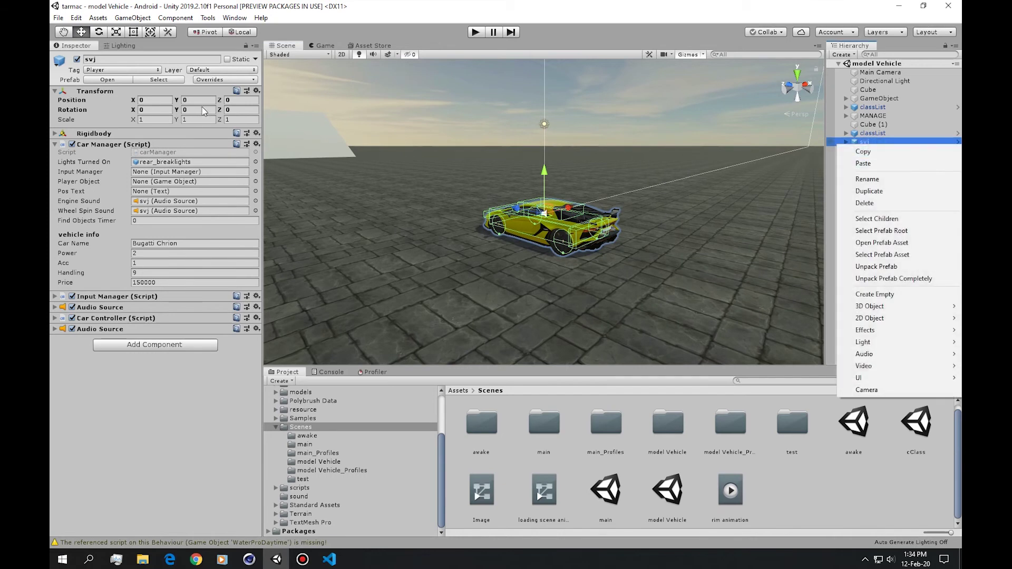
left_click(219, 81)
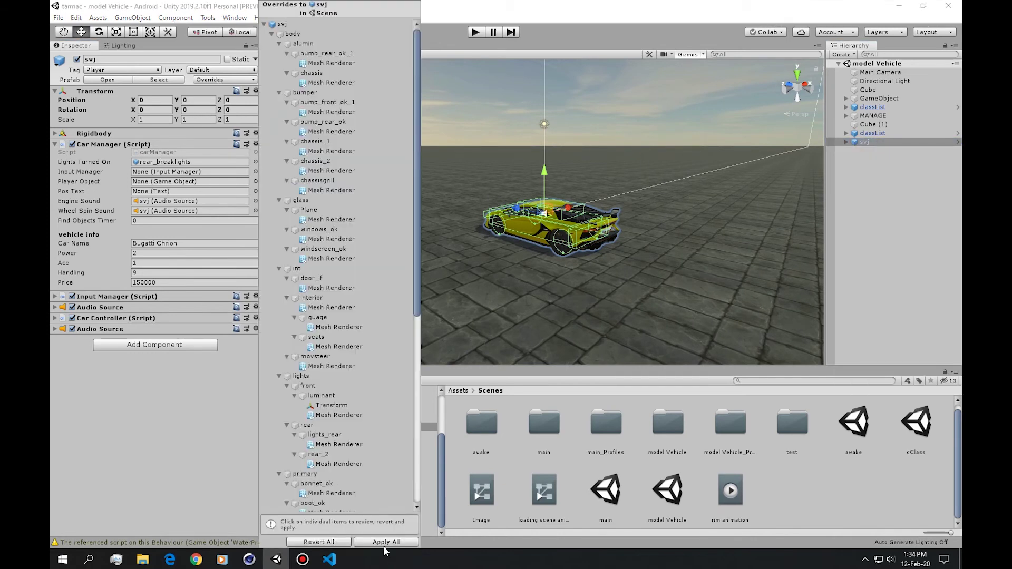
left_click(384, 542)
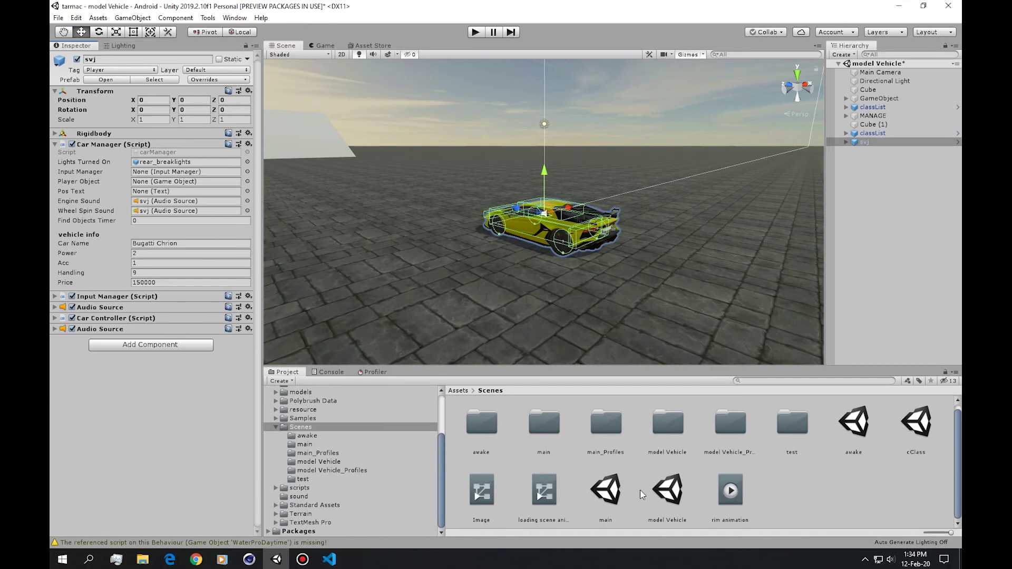
Step: Open the main scene, saving the changes to model Vehicle, and frame the svj car
double_click(605, 491)
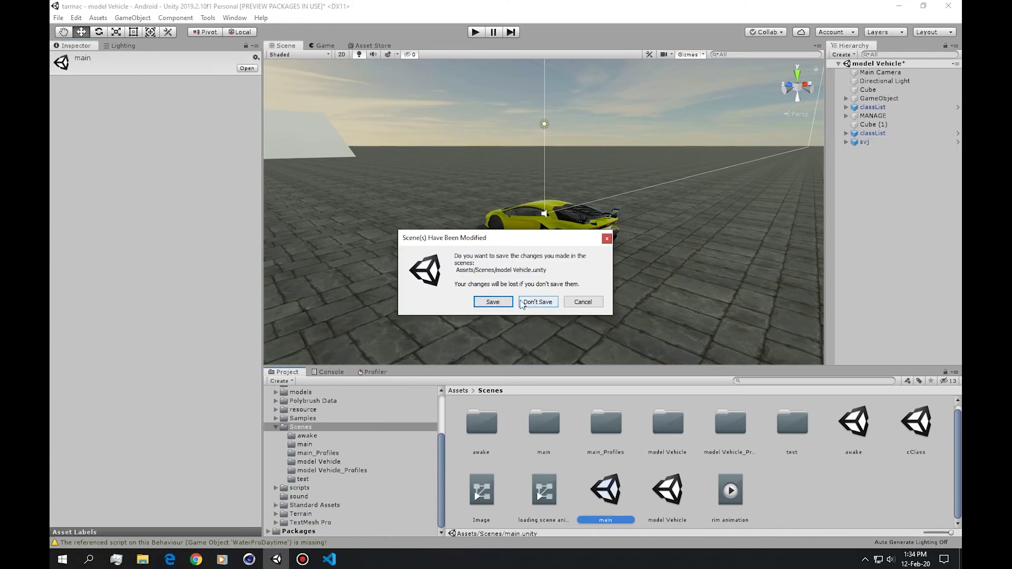
left_click(505, 304)
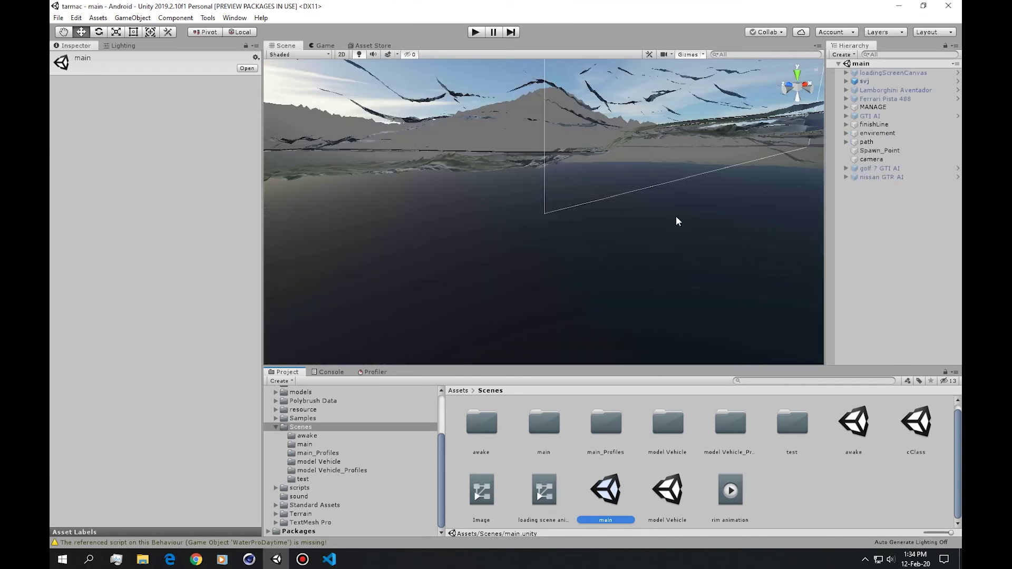
left_click(863, 82)
key("f")
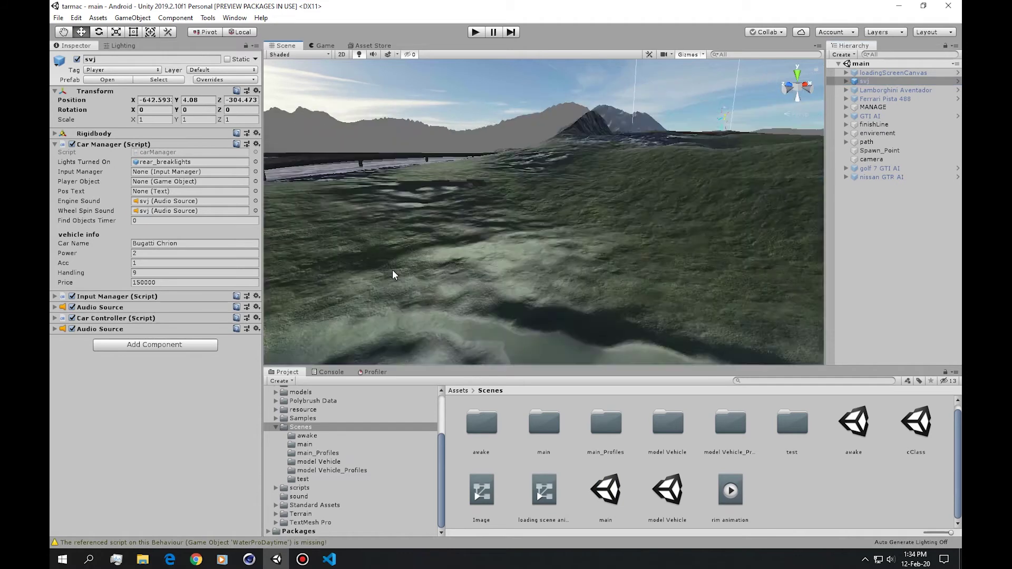
scroll(565, 236, "up", 4)
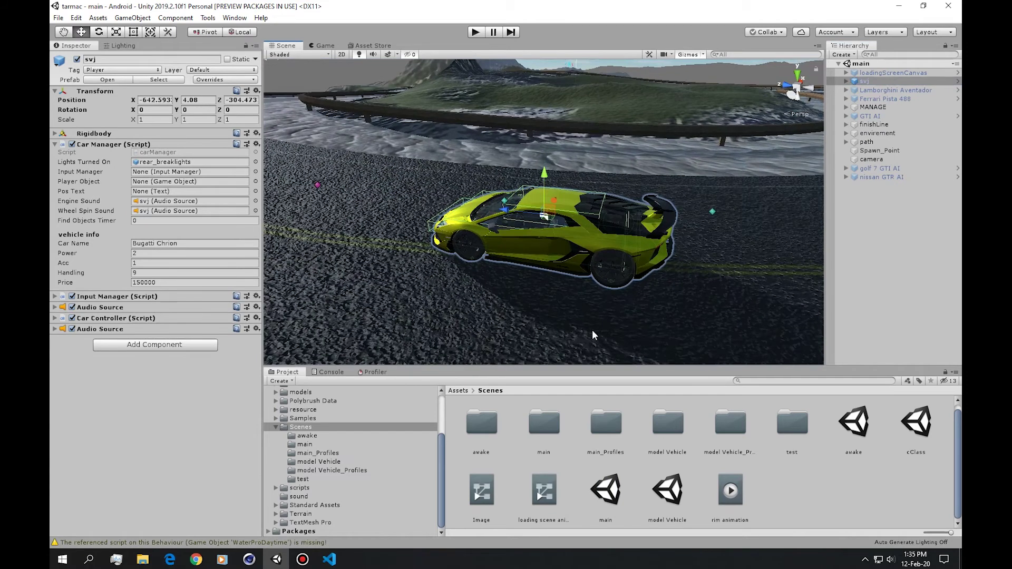
Step: Add the Main Camera prefab from the cars/classS/svj folder to the main scene
left_click(275, 427)
left_click(275, 409)
left_click(301, 490)
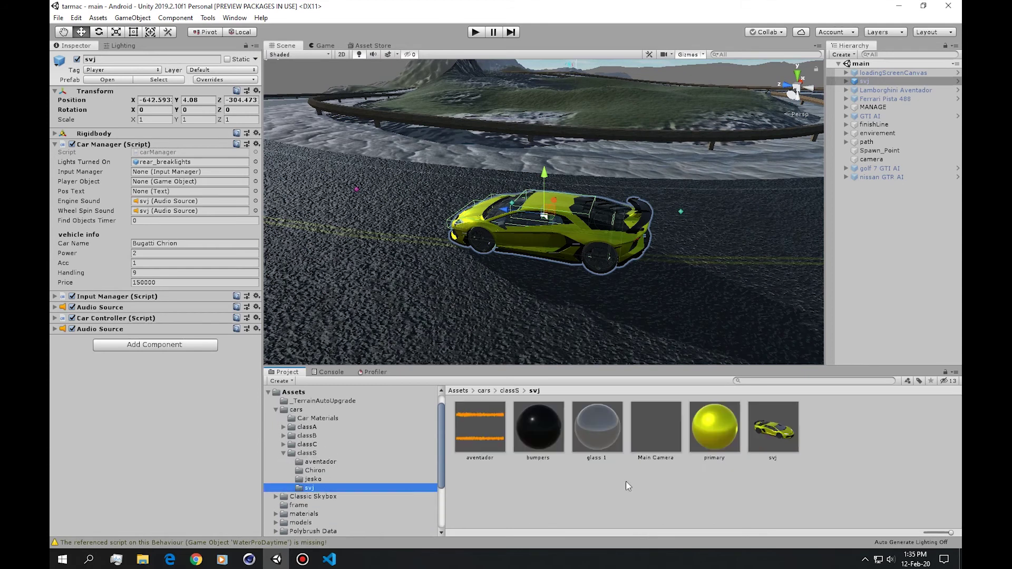
left_click_drag(771, 416, 904, 286)
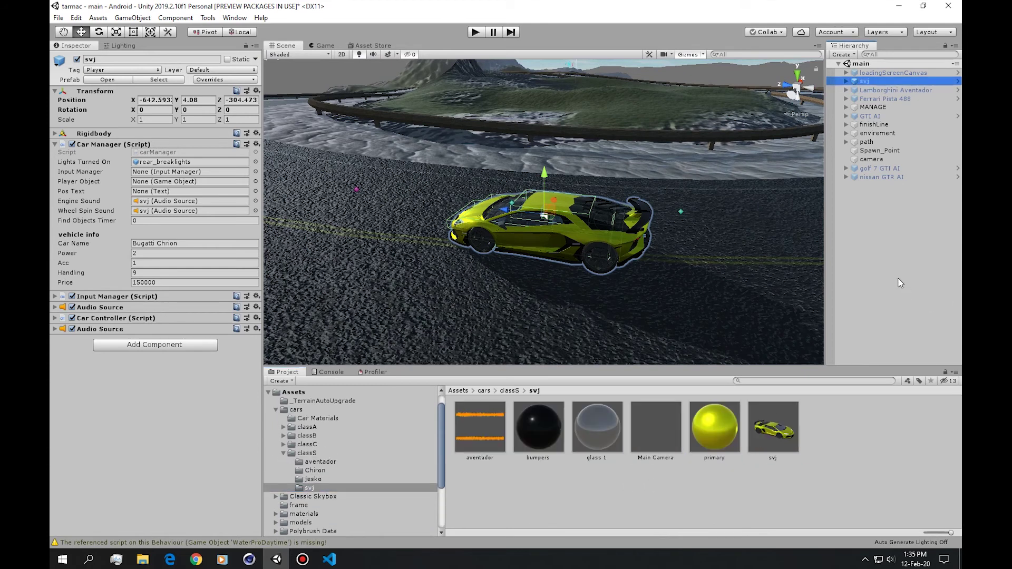
left_click_drag(681, 257, 833, 167, "alt")
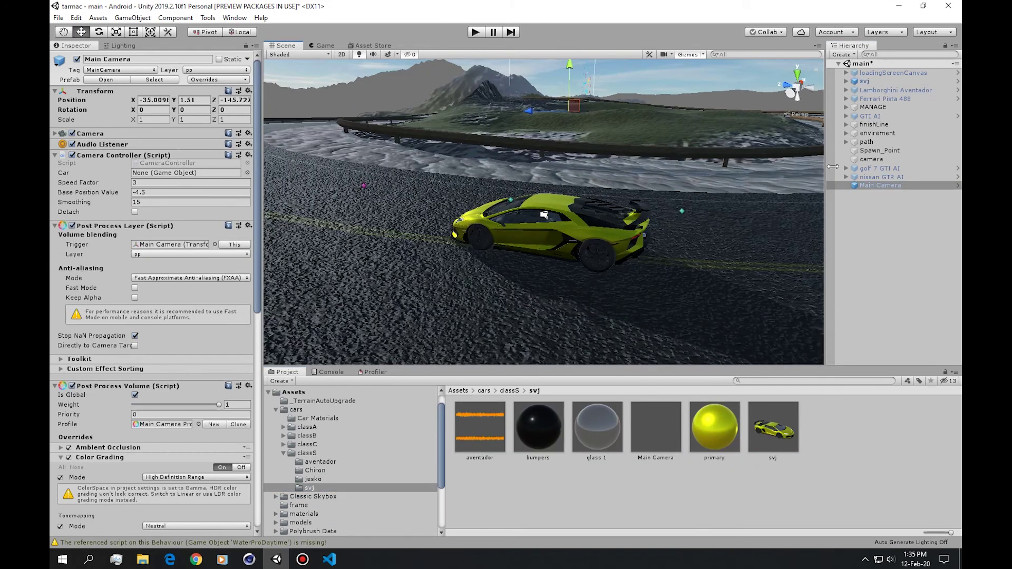
Step: Delete the separate root-level object named camera from the main scene and view the car from behind
left_click(871, 159)
key("Delete")
left_click_drag(535, 218, 405, 192, "alt")
left_click_drag(627, 224, 659, 217, "alt")
mouse_move(538, 217)
right_mouse_down("alt")
mouse_move(596, 243)
mouse_move(548, 222)
right_mouse_up("alt")
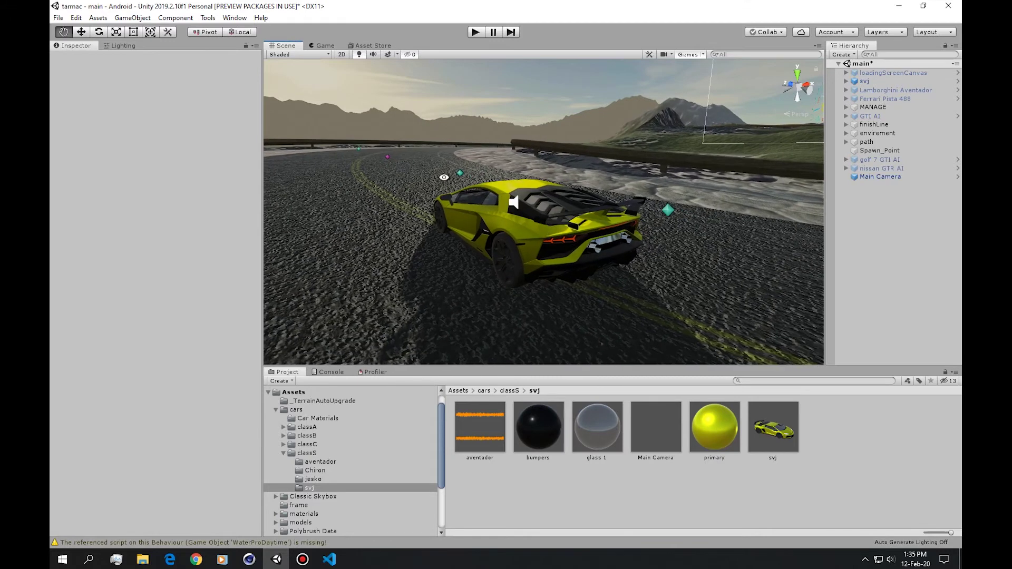
left_click(76, 17)
left_click(152, 324)
left_click(755, 70)
Step: Set the Shadow Distance to 70 in the project's Quality settings
left_click(76, 17)
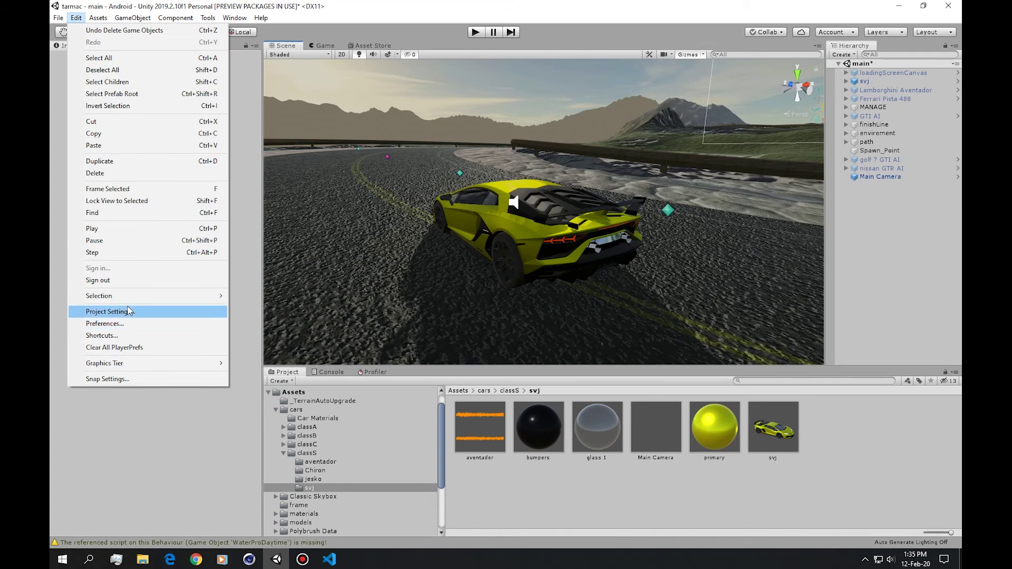
left_click(130, 312)
scroll(339, 321, "down", 3)
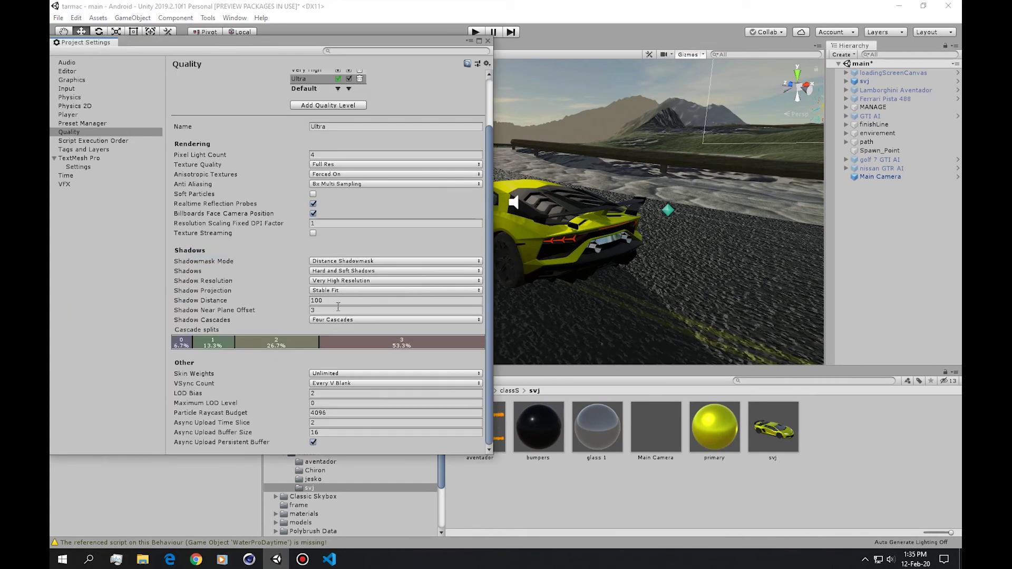
type("70")
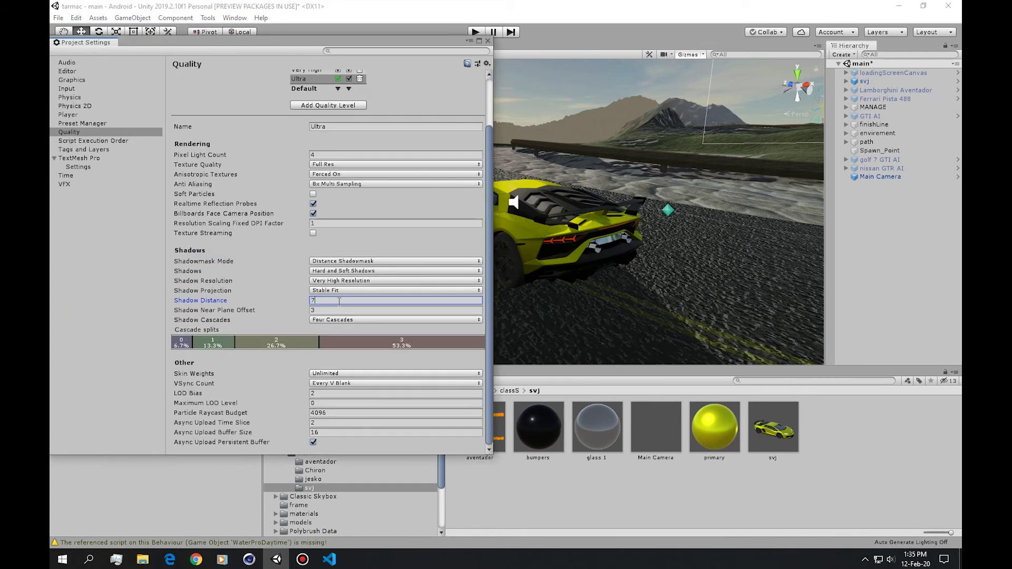
left_click(488, 41)
Step: Unpack the Main Camera prefab instance in the main scene
left_click_drag(640, 192, 698, 202, "alt")
left_click(882, 177)
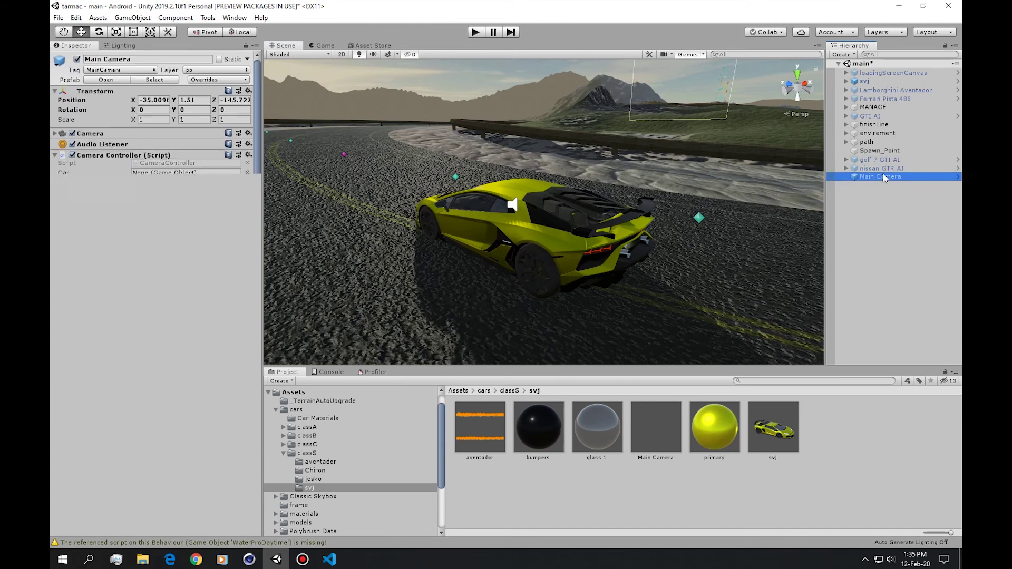
right_click(861, 178)
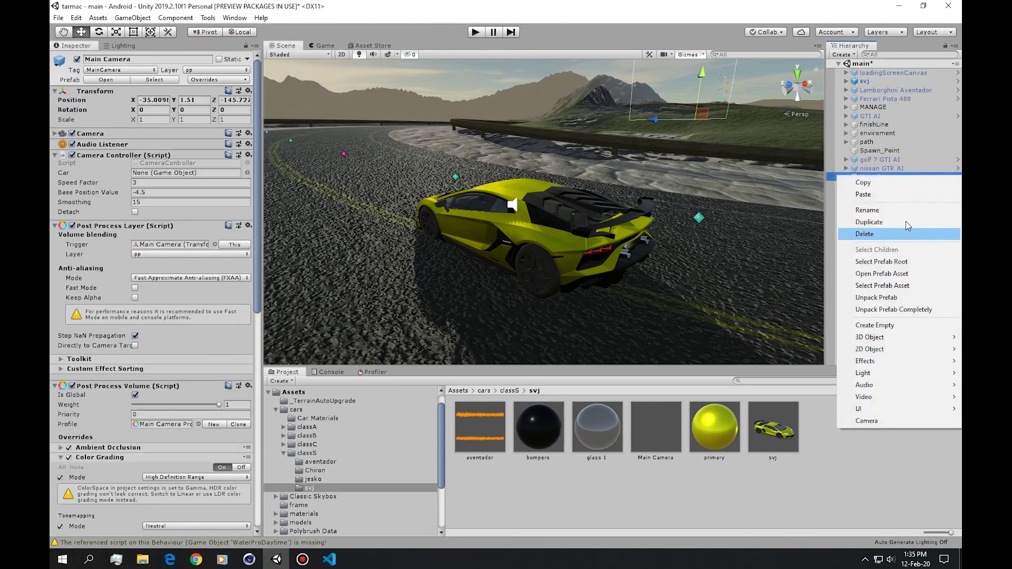
left_click(906, 298)
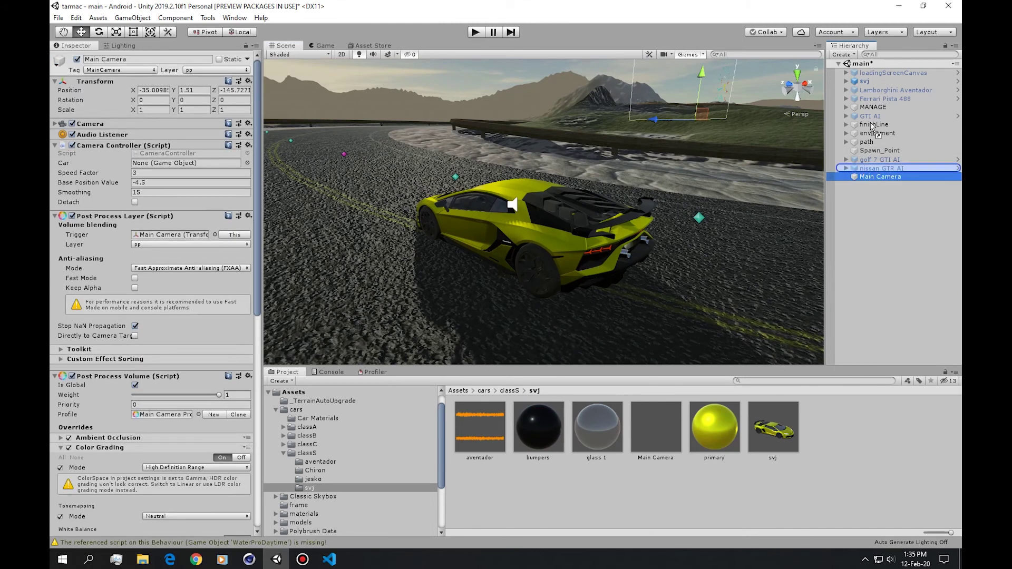
Step: Make Main Camera a child of the svj car and reset its transform
left_click_drag(864, 83, 865, 83)
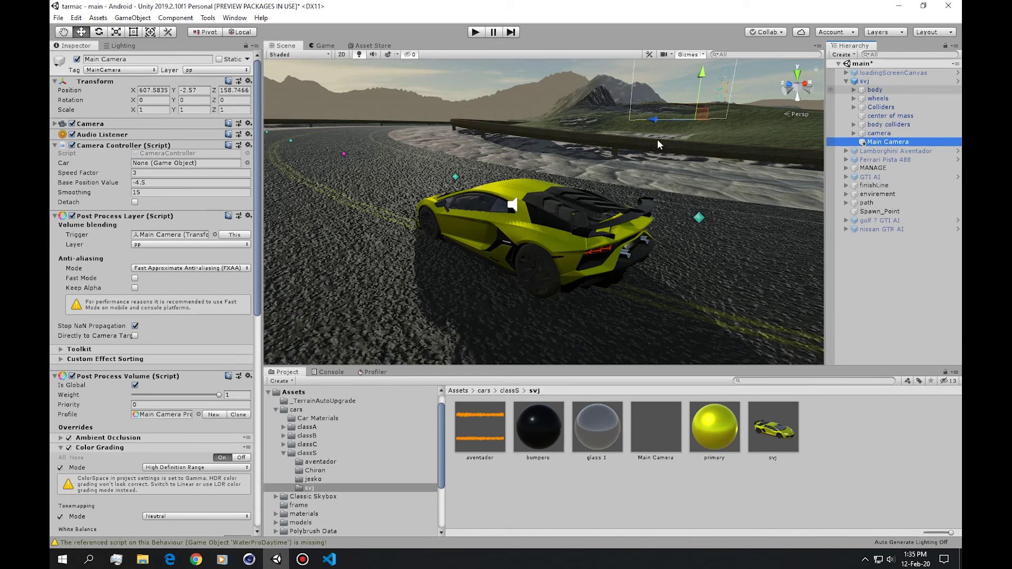
left_click(249, 81)
left_click(279, 93)
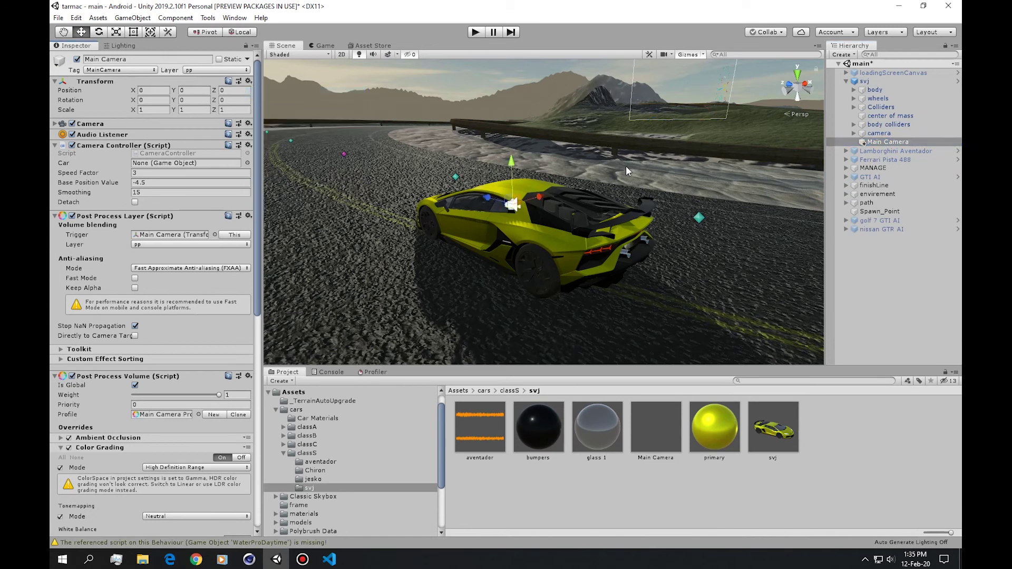
Step: Move Main Camera out of svj to the scene root and place it behind the car at about Z -307.86
left_click(900, 330)
left_click_drag(900, 300, 900, 300)
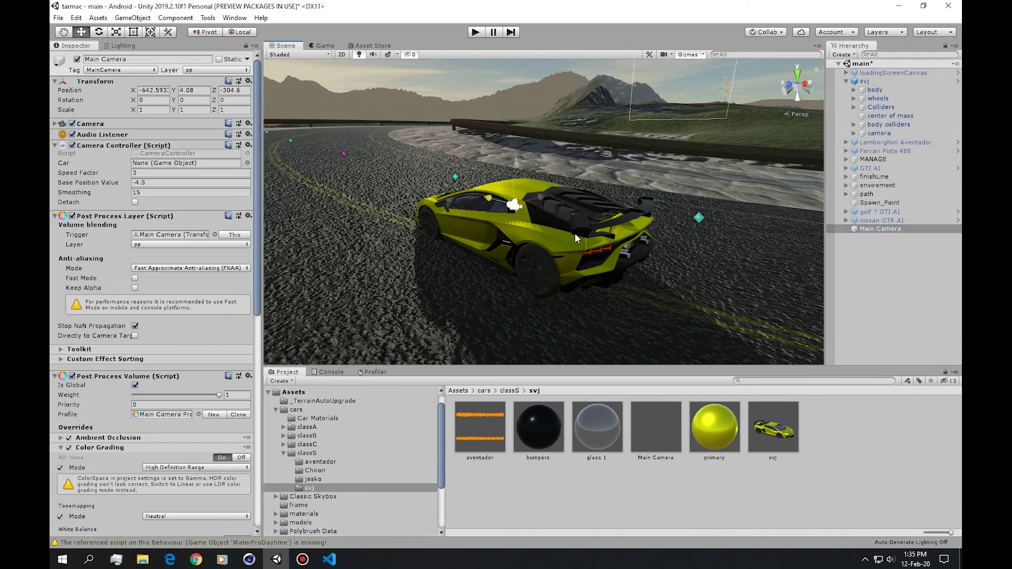
left_click_drag(589, 239, 864, 141, "alt")
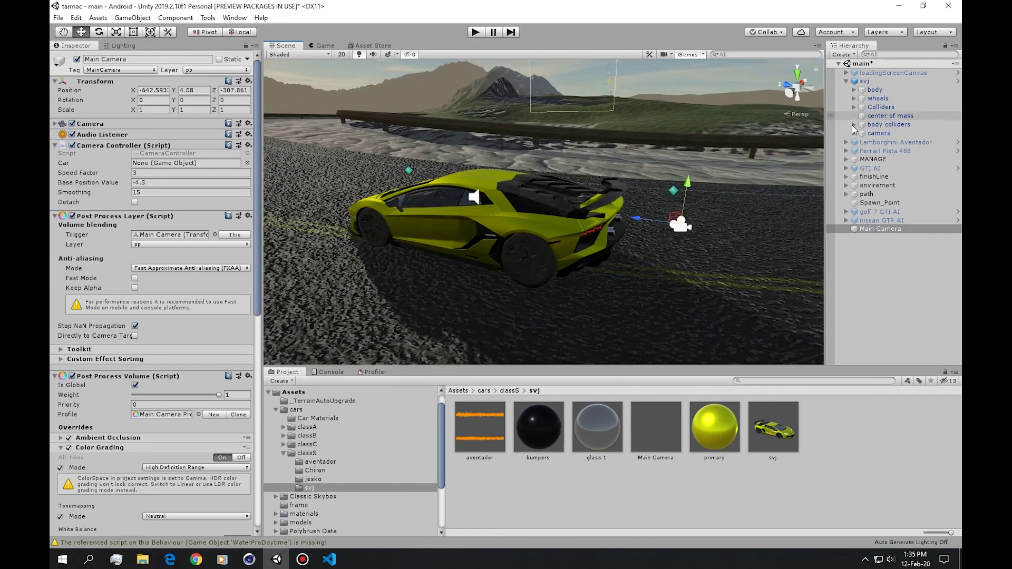
Step: Lower the posTarget object under svj's camera group to a Y position of 1.576
left_click(854, 133)
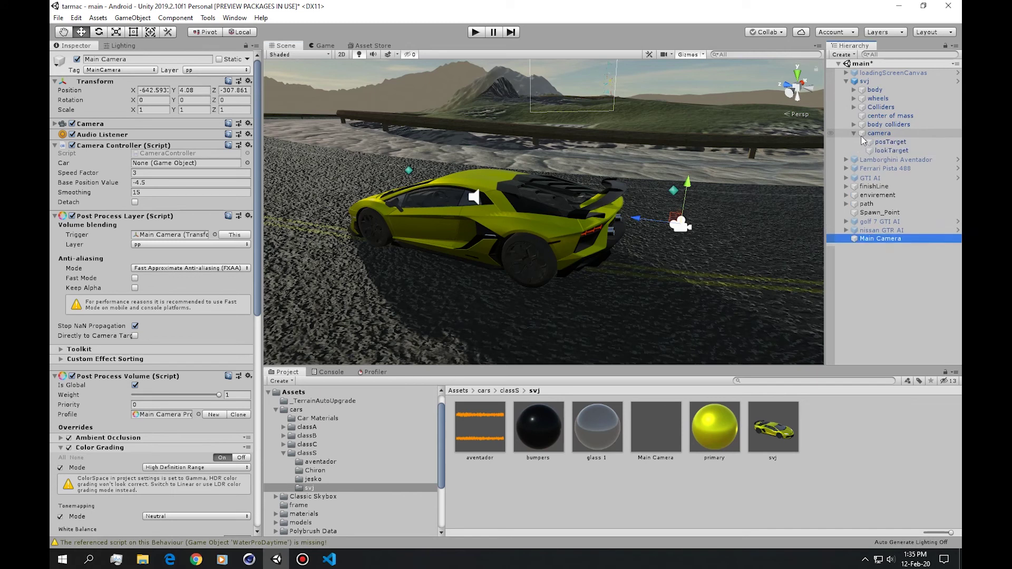
left_click(890, 142)
left_click(890, 144)
left_click_drag(614, 102, 614, 114)
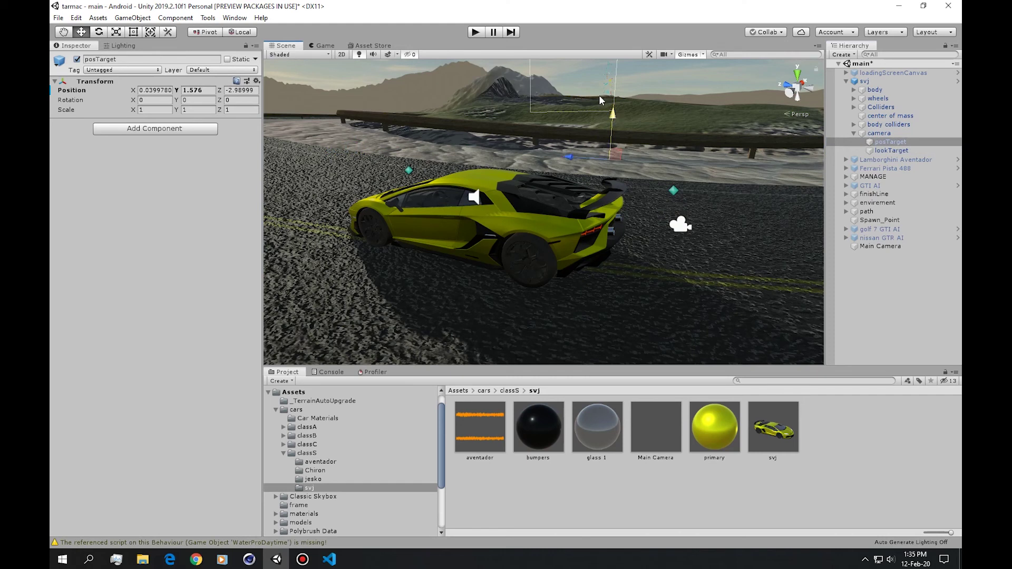
Step: Start play mode and maximize the Game view
left_click(476, 32)
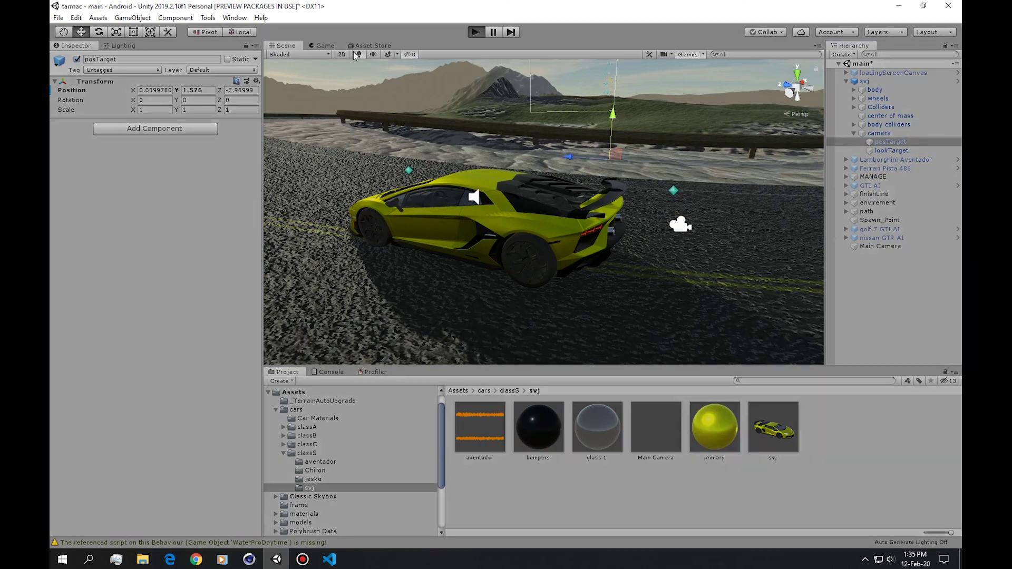
right_click(289, 46)
right_click(323, 46)
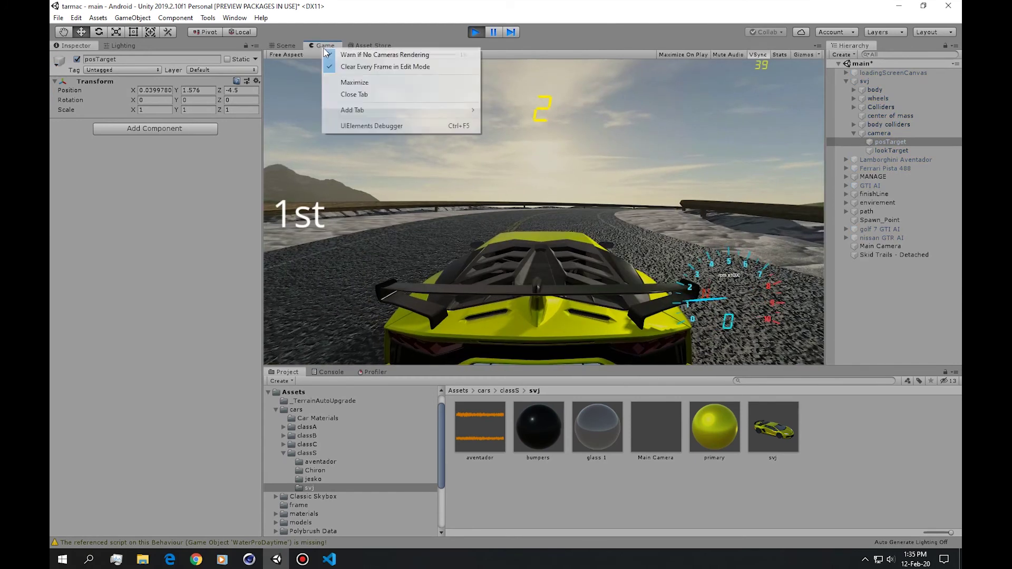
left_click(352, 83)
Step: Drive the svj along the track to check the chase camera, handling and brake lights, and end the play test
key("Up")
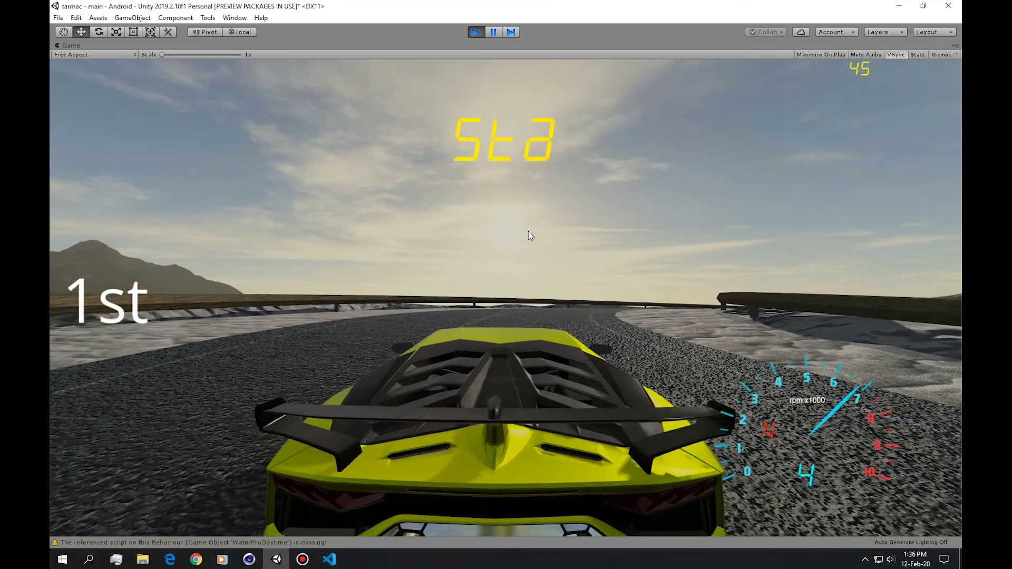
key("Right")
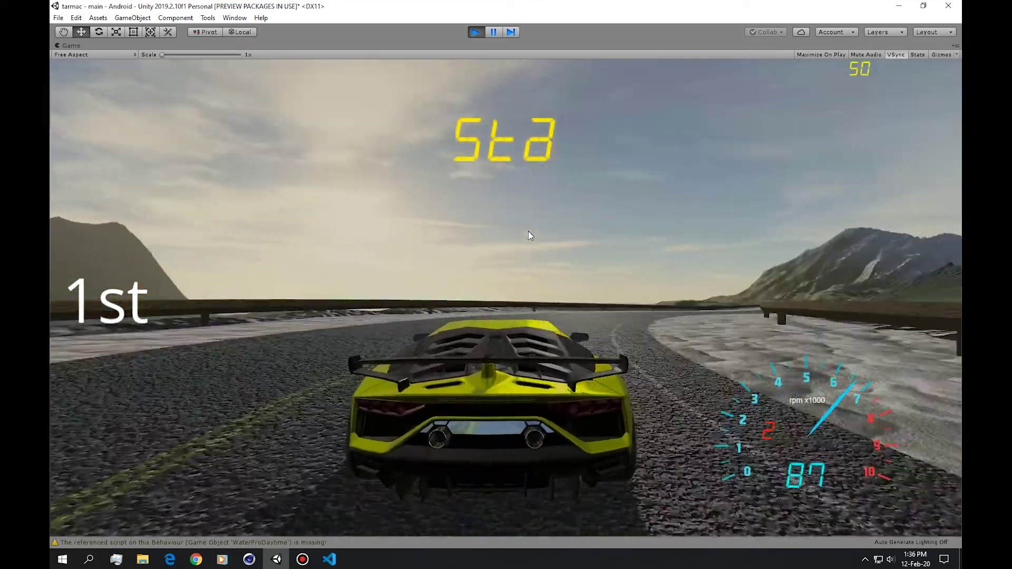
key("Up")
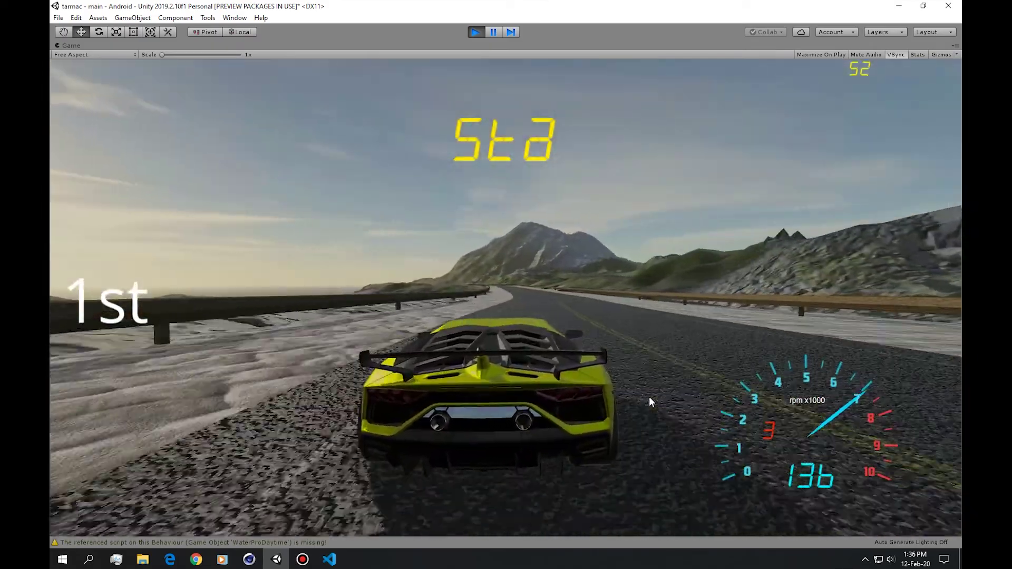
key("Left")
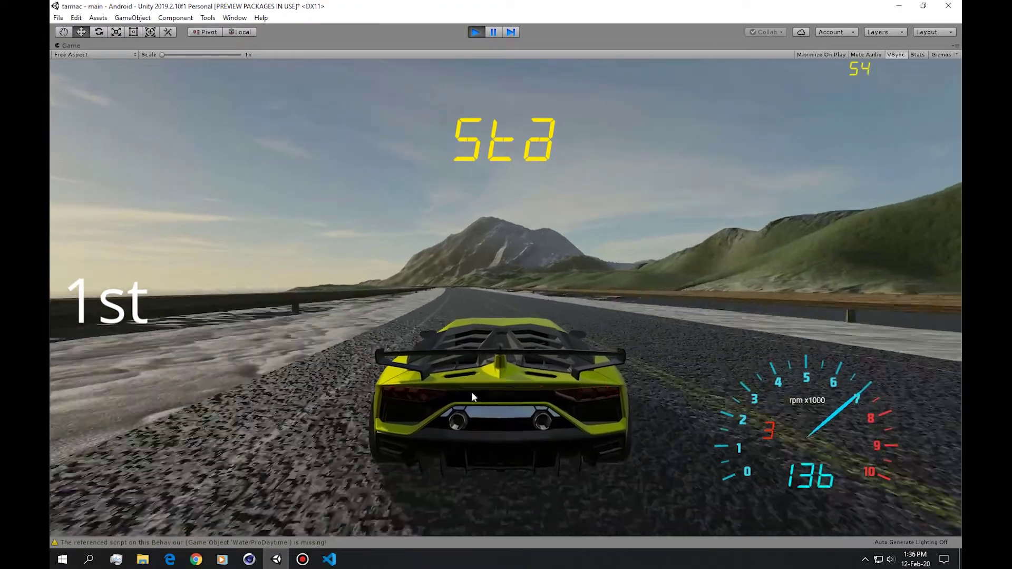
key("Up")
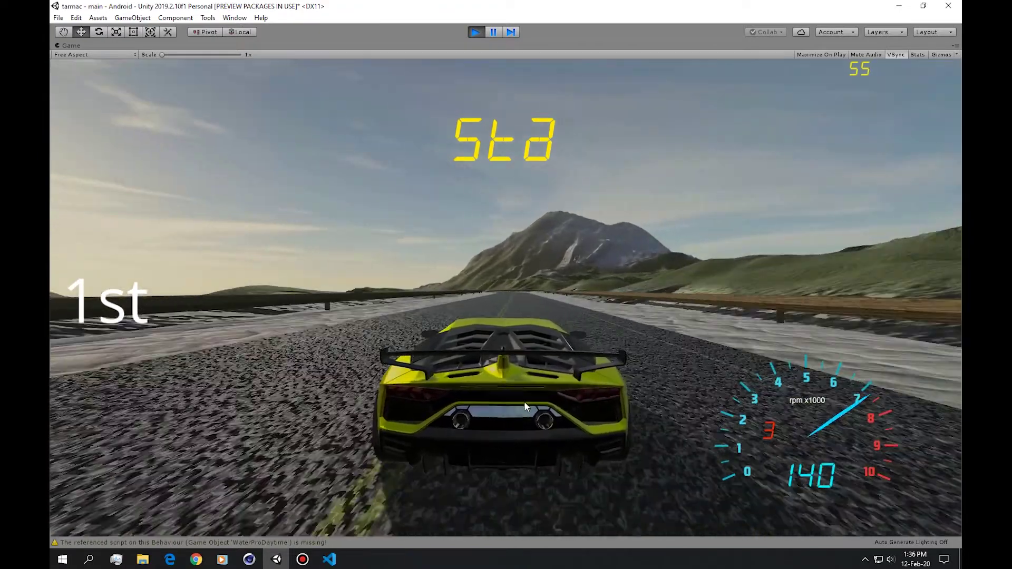
key("Up")
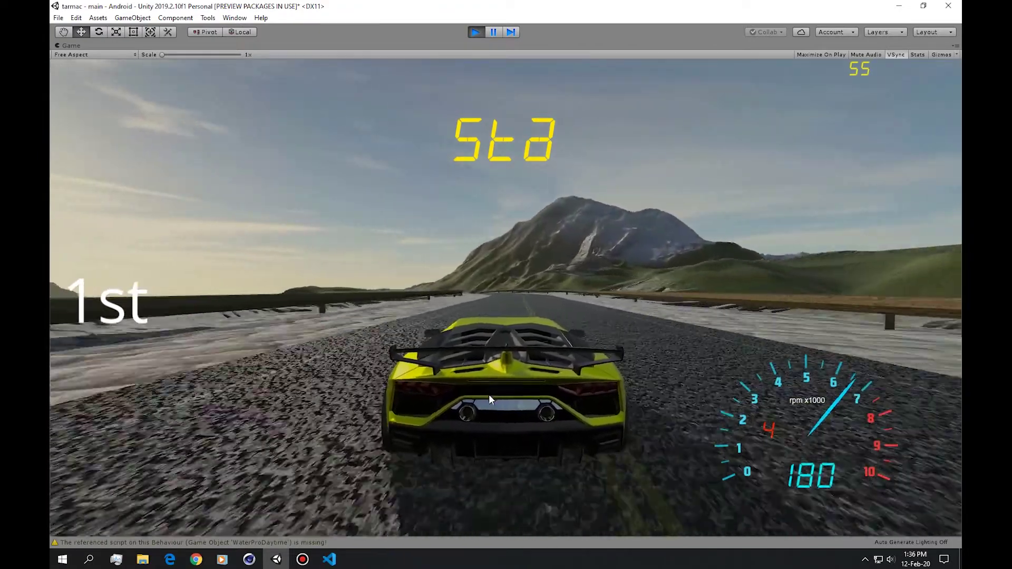
key("Right")
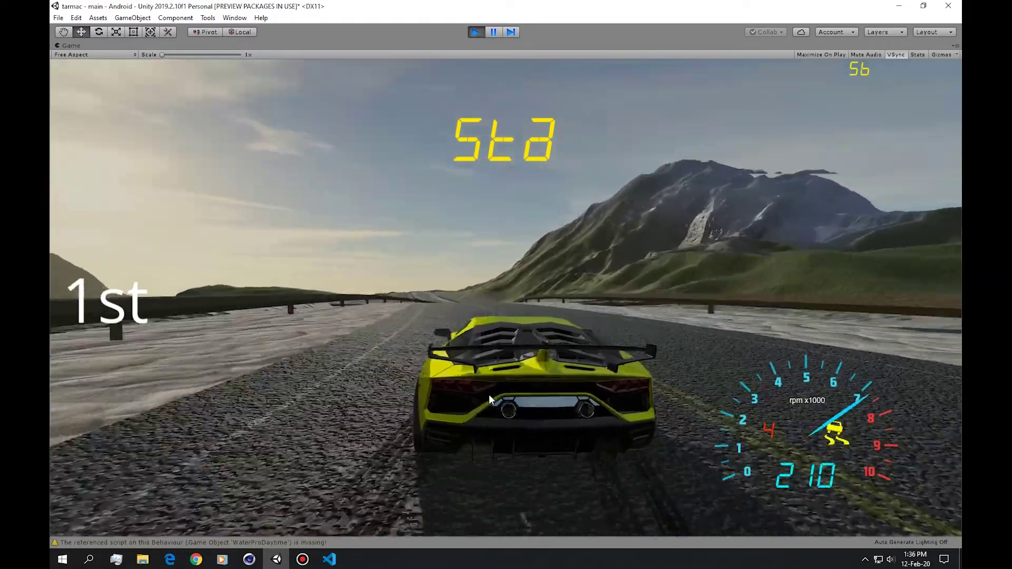
key("Up")
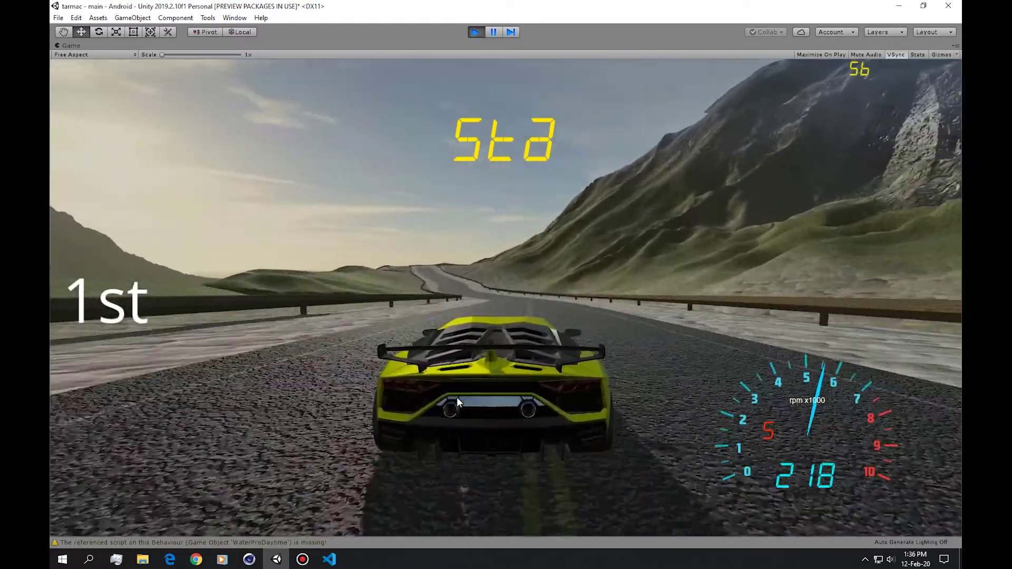
key("Left")
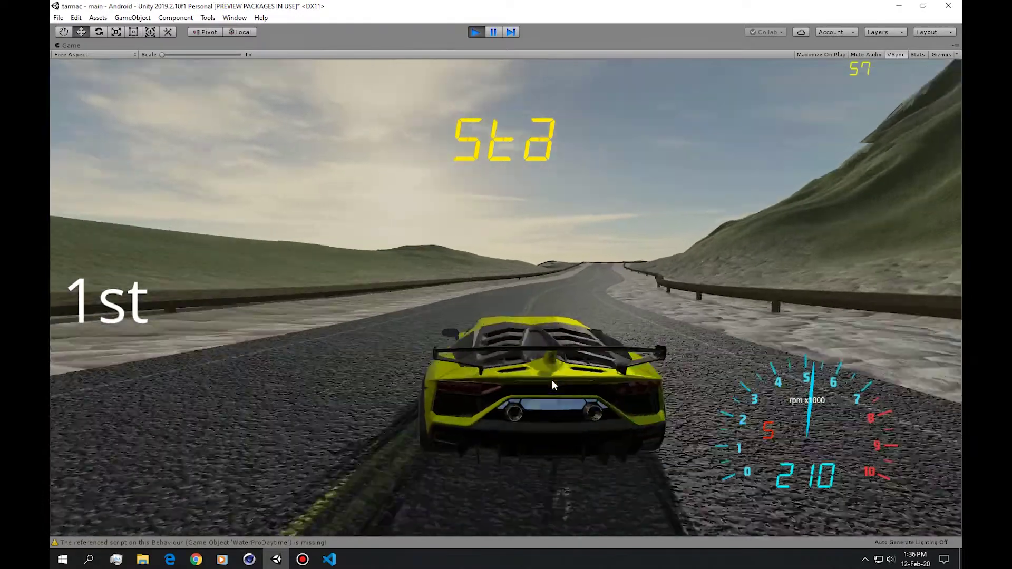
key("Up")
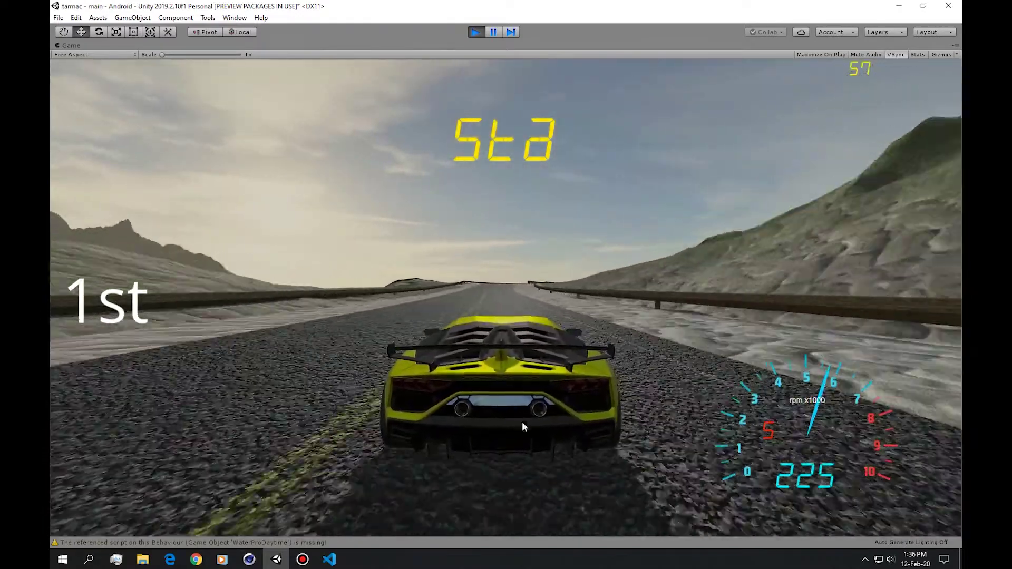
key("Up")
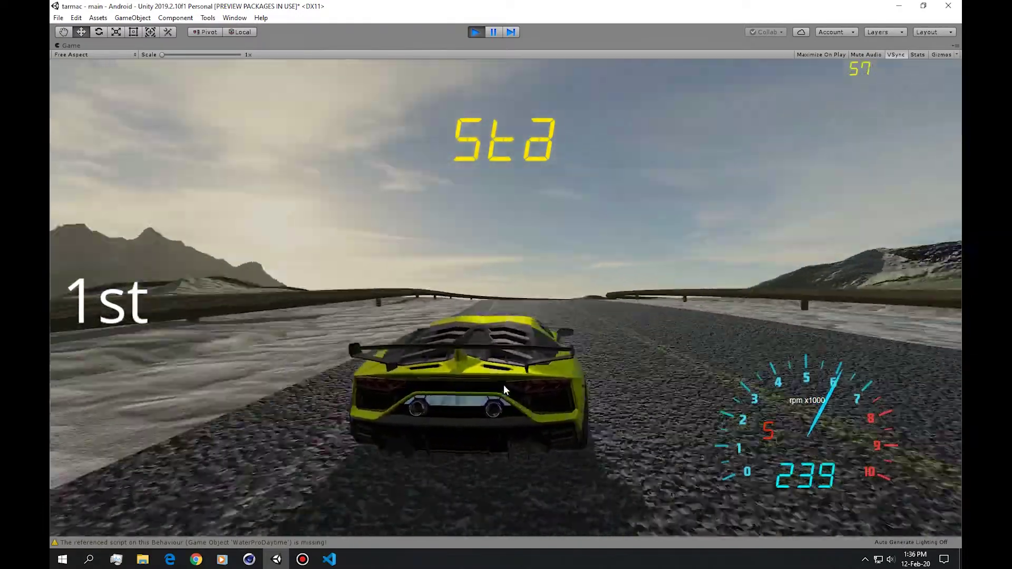
key("Left")
key("Right")
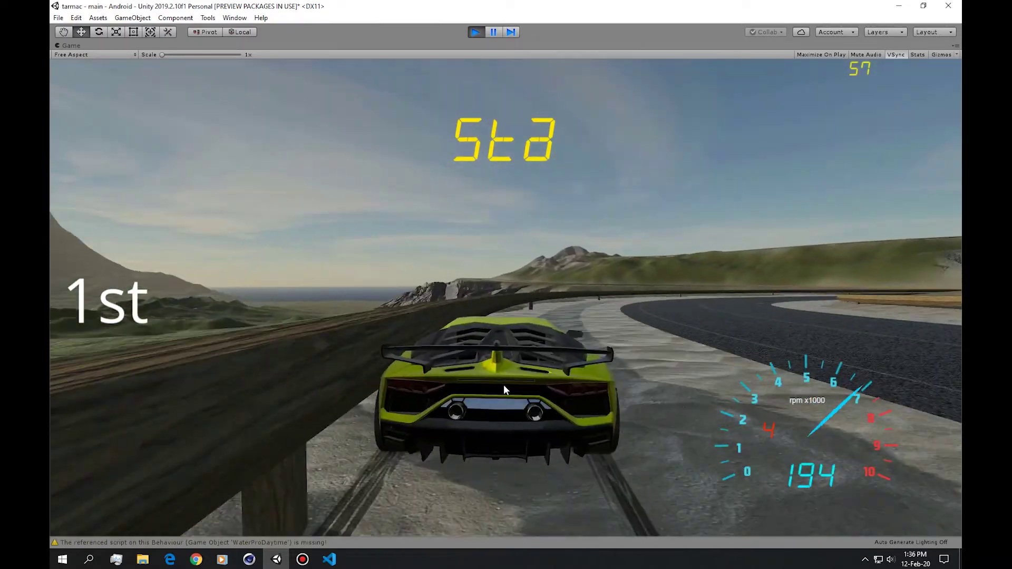
key("Right")
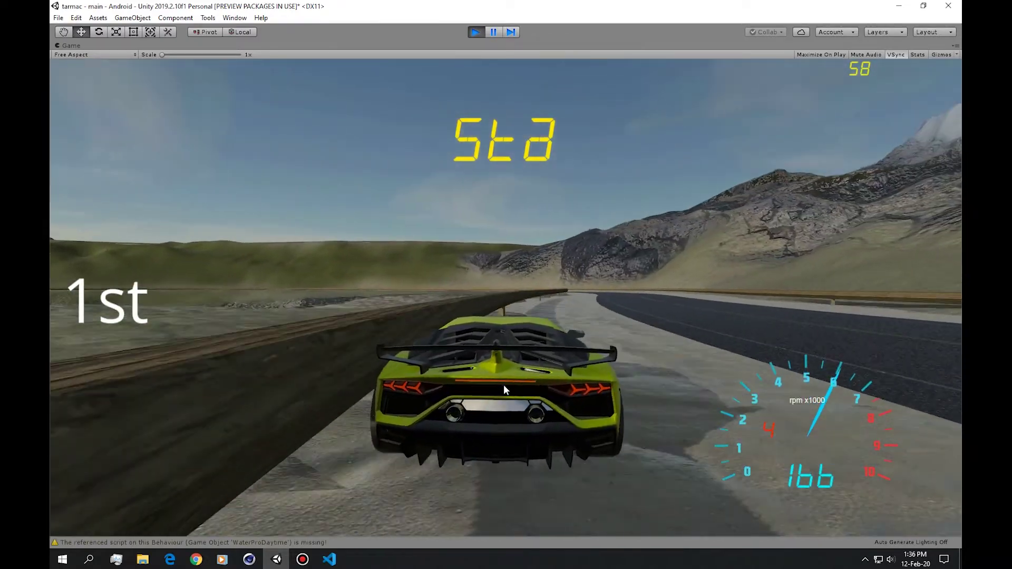
key("Right")
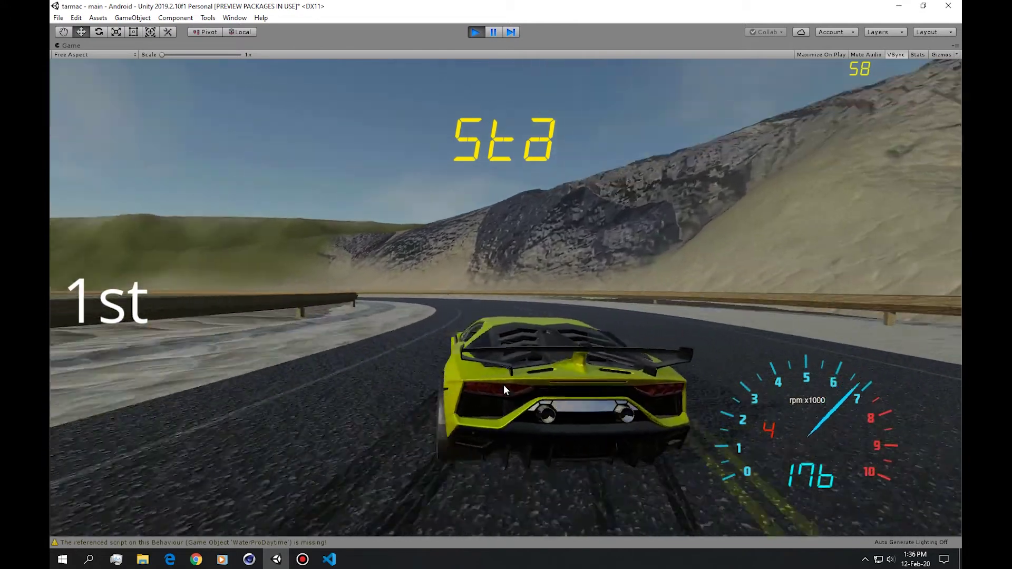
key("Left")
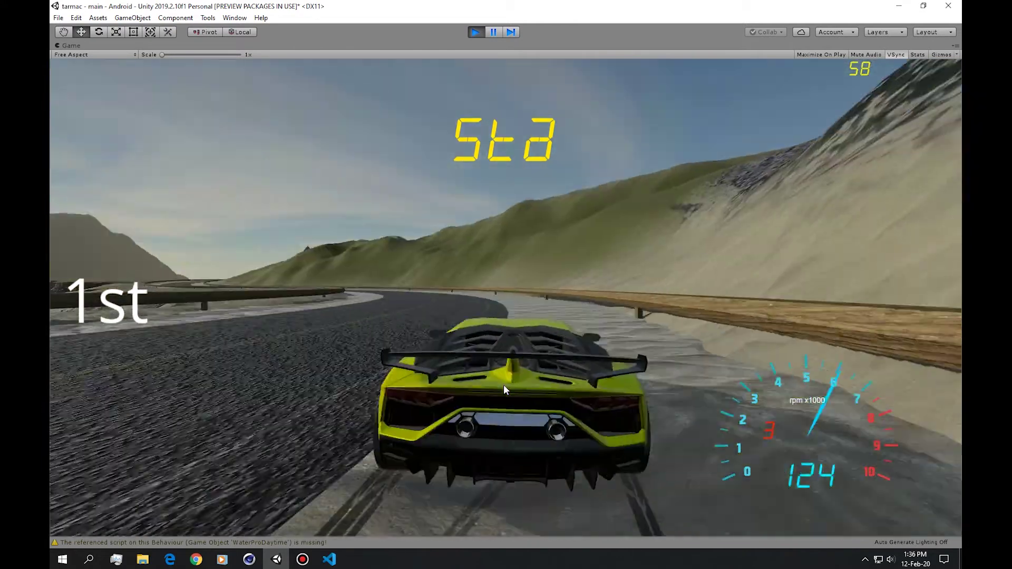
key("Left")
key("Right")
key("Left")
key("Right")
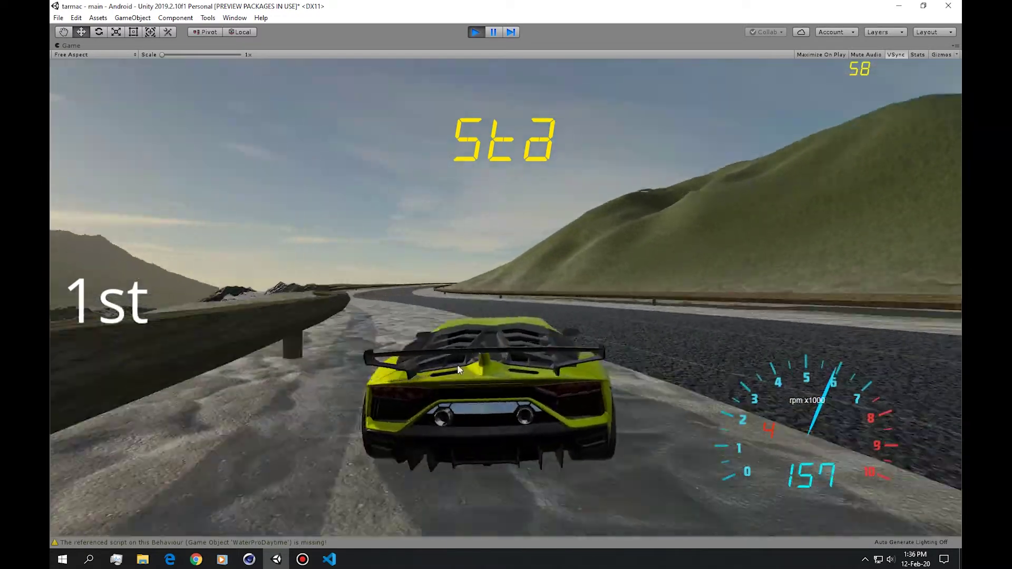
key("Right")
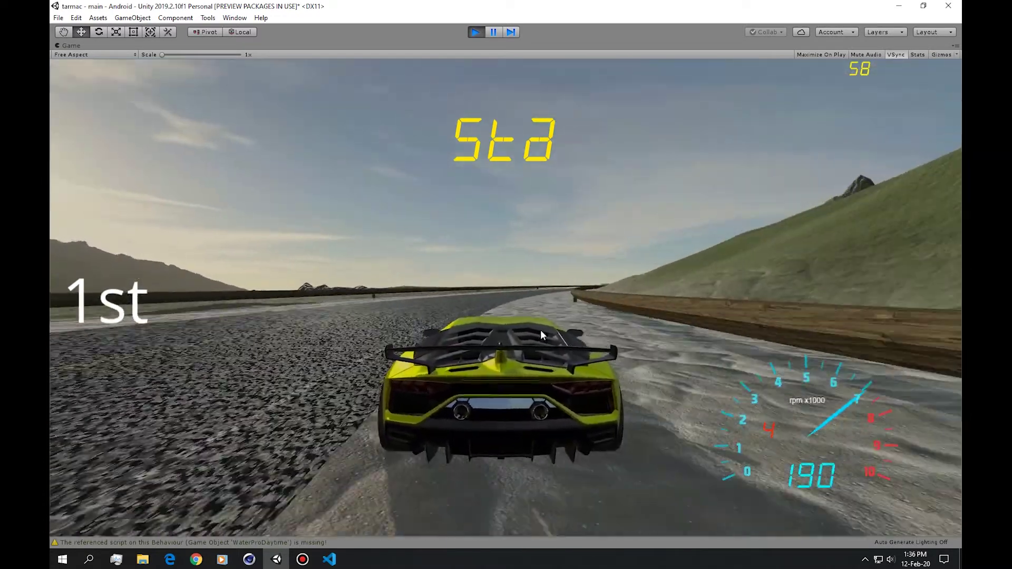
key("Left")
key("Right")
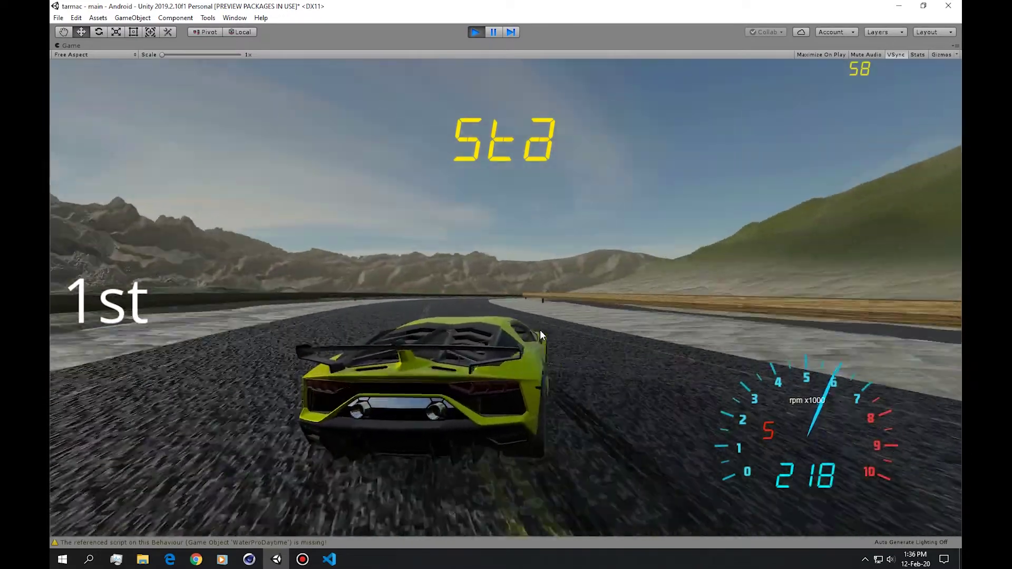
key("Right")
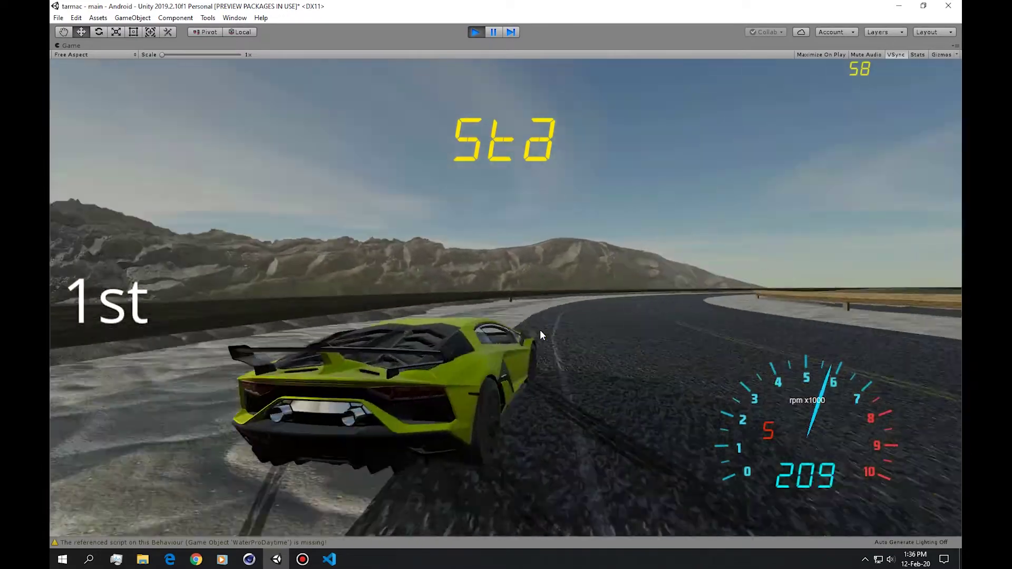
key("Right")
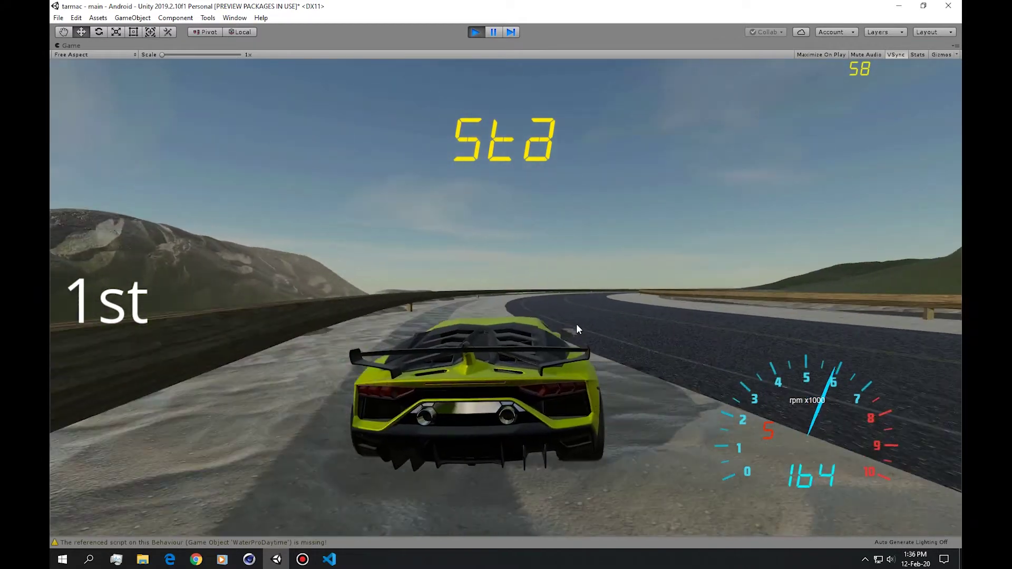
key("Right")
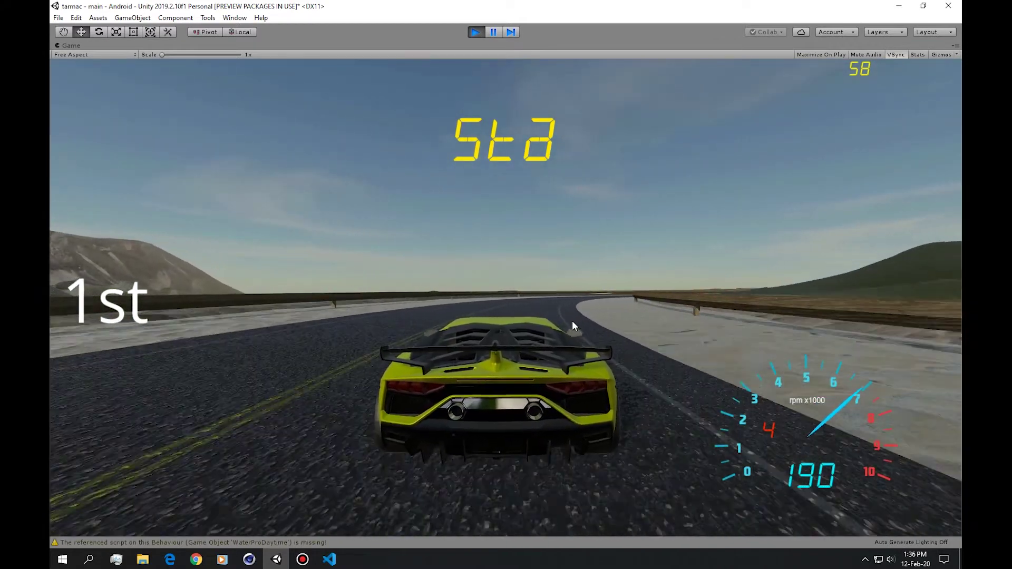
key("Left")
key("Right")
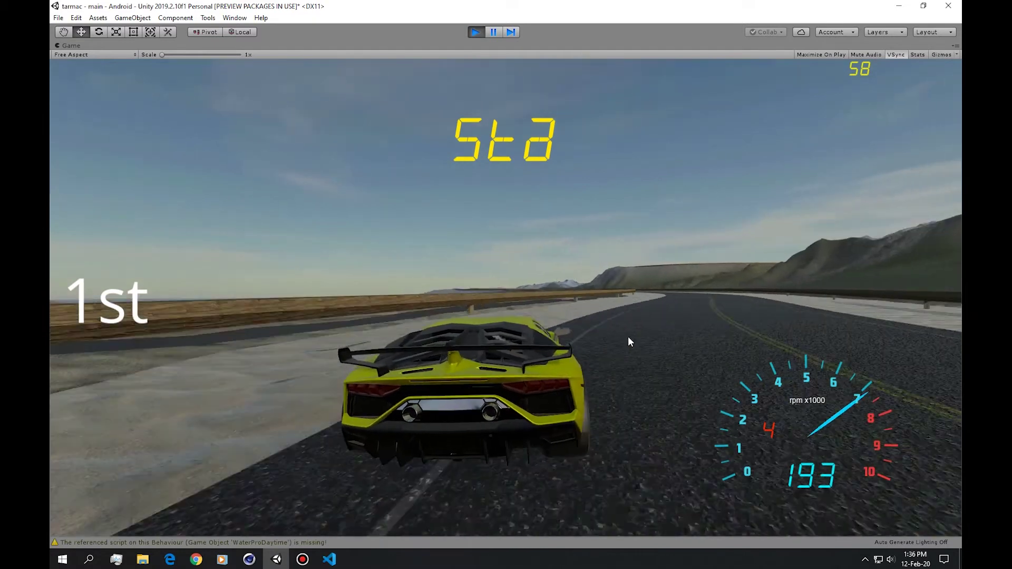
key("Left")
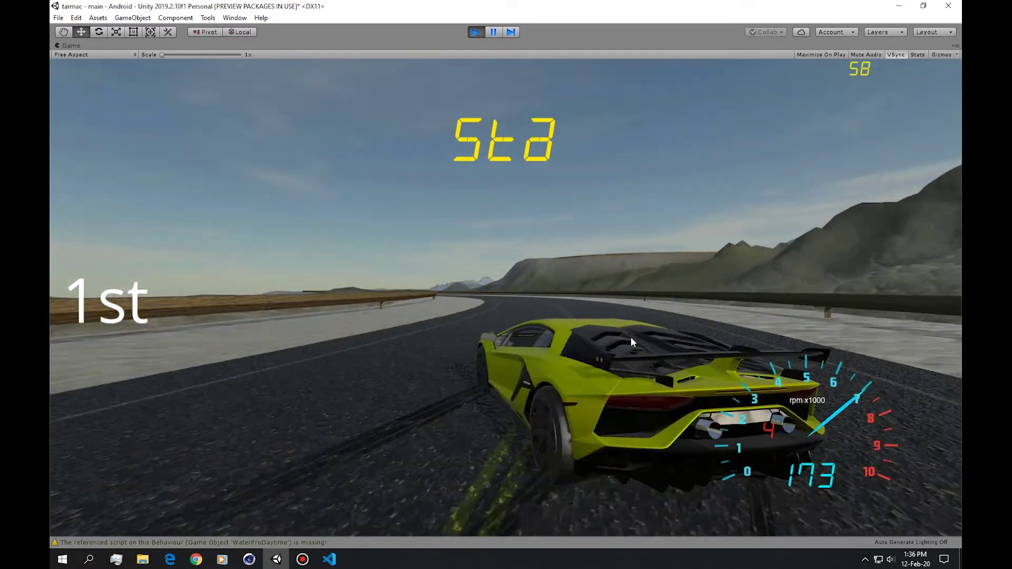
left_click(476, 32)
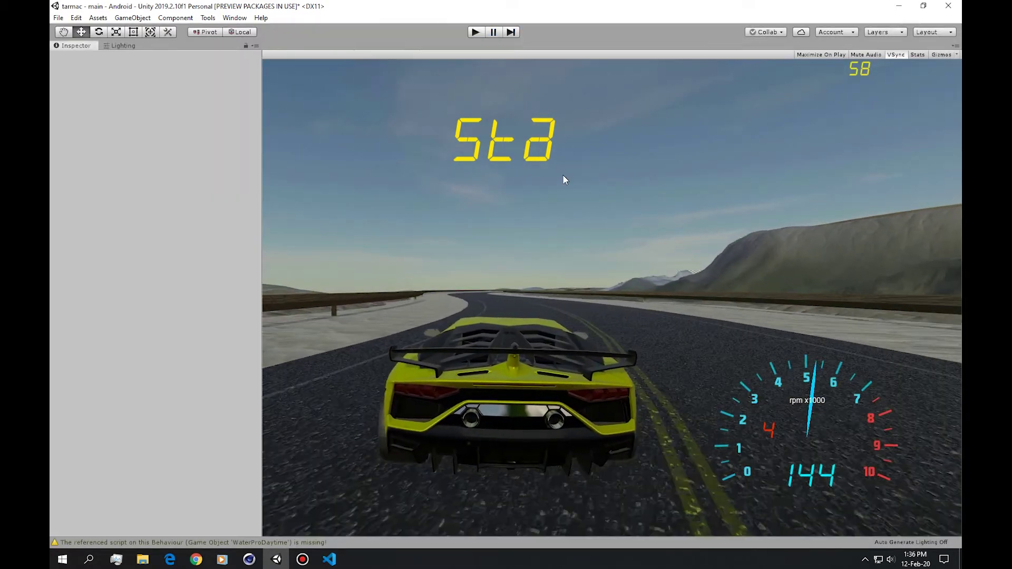
Step: Shift svj's whole Car Controller torque curve down so it starts at about 500 and peaks at about 700
left_click(899, 82)
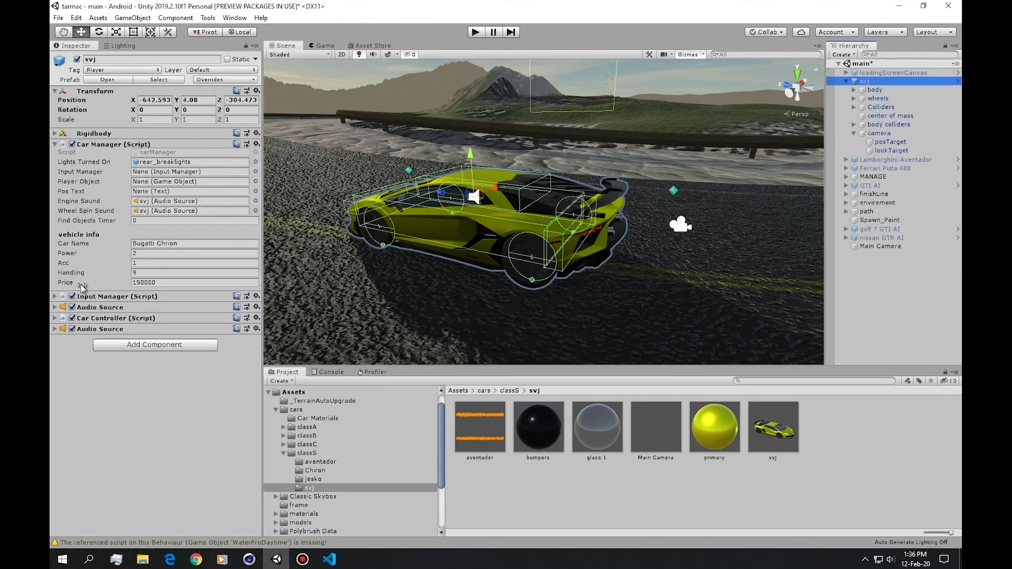
left_click(55, 144)
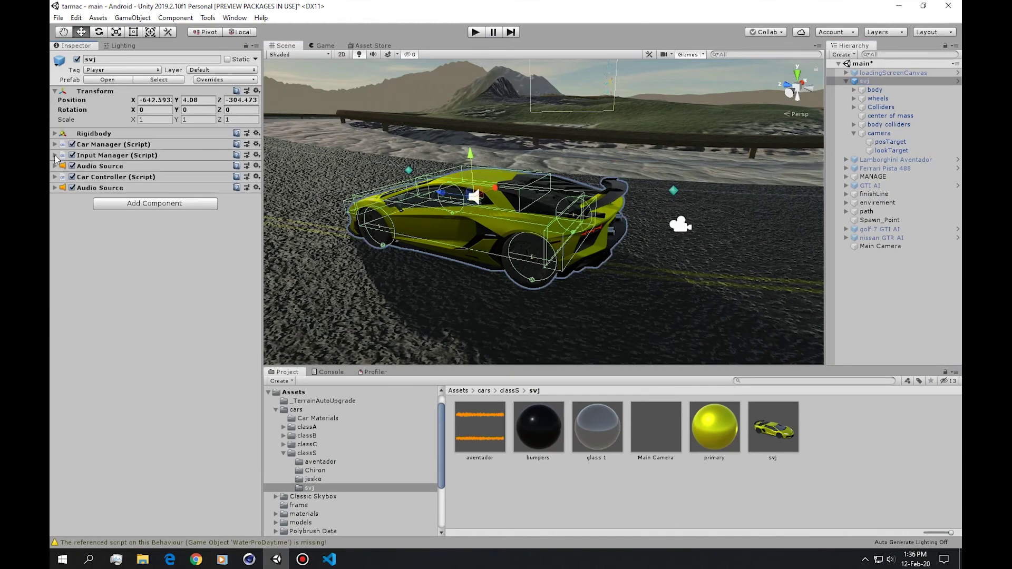
left_click(54, 177)
left_click(174, 214)
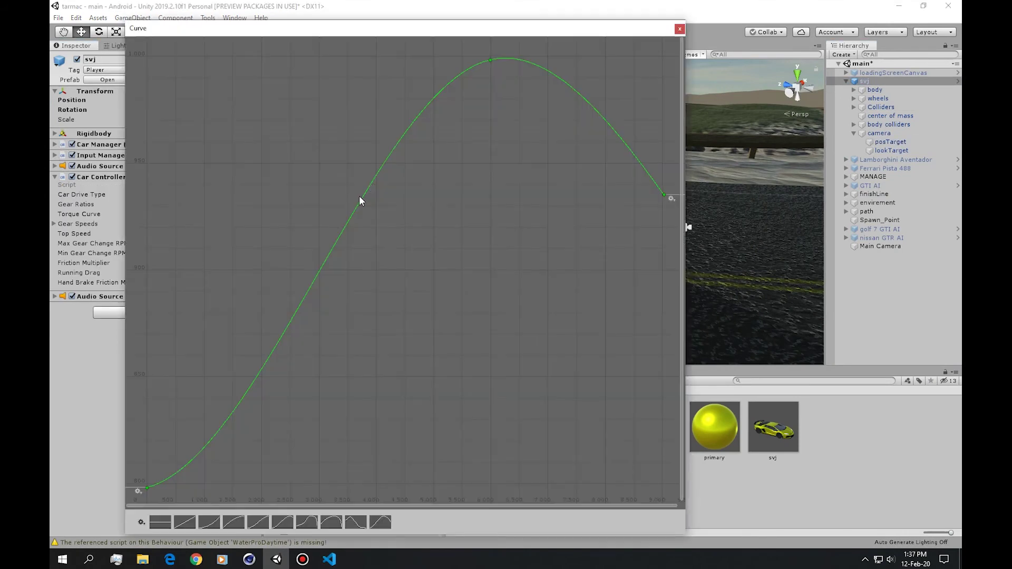
key("ctrl+a")
scroll(438, 121, "down", 8)
scroll(435, 137, "down", 3)
middle_click_drag(432, 325, 431, 247)
left_click_drag(331, 199, 322, 437)
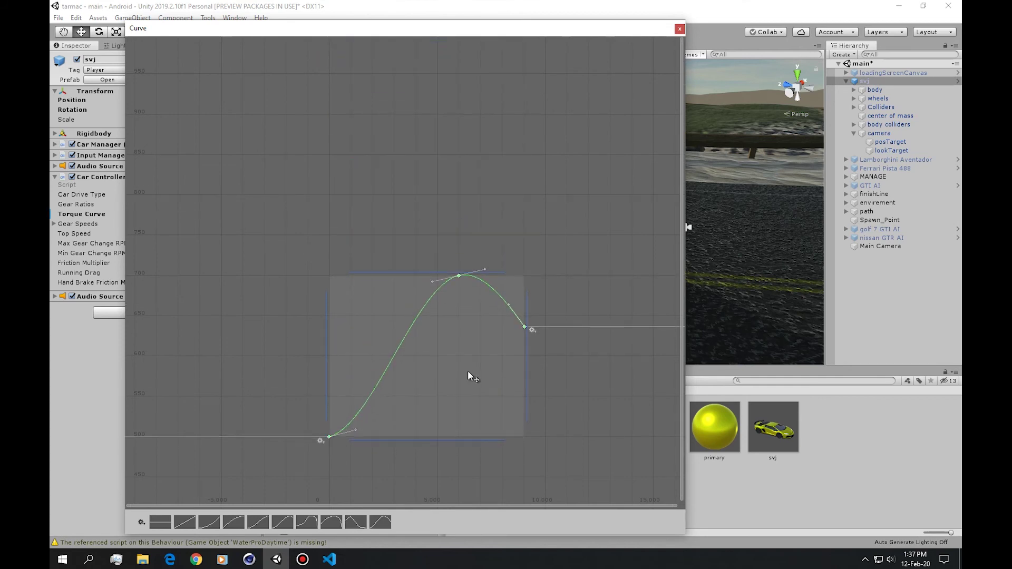
left_click(680, 29)
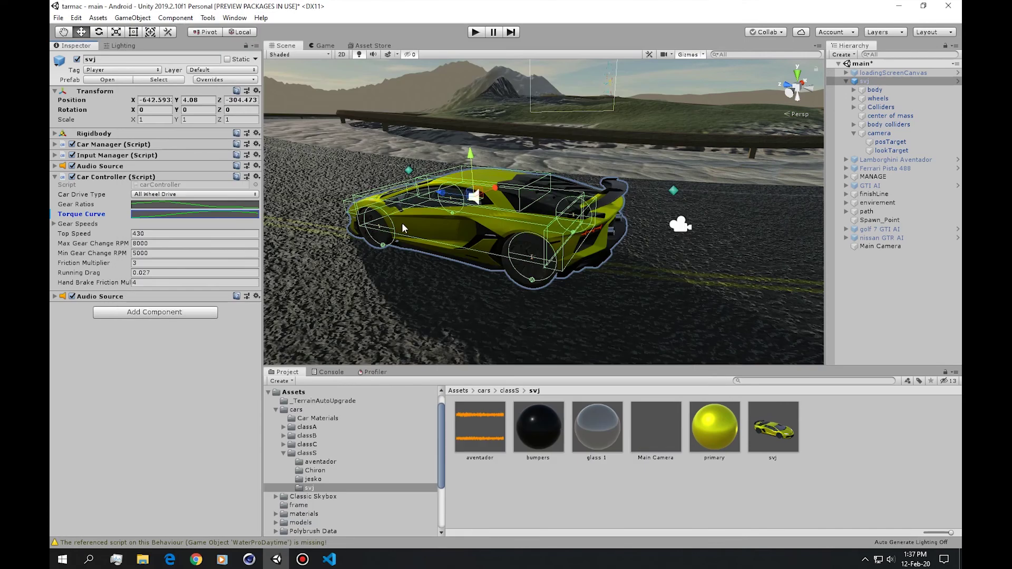
Step: Start play mode with the svj hierarchy collapsed and set svj's Hand Brake Friction Multiplier to 3.2 in its Car Controller
left_click_drag(412, 230, 507, 231, "alt")
left_click(882, 298)
left_click(848, 83)
left_click(475, 32)
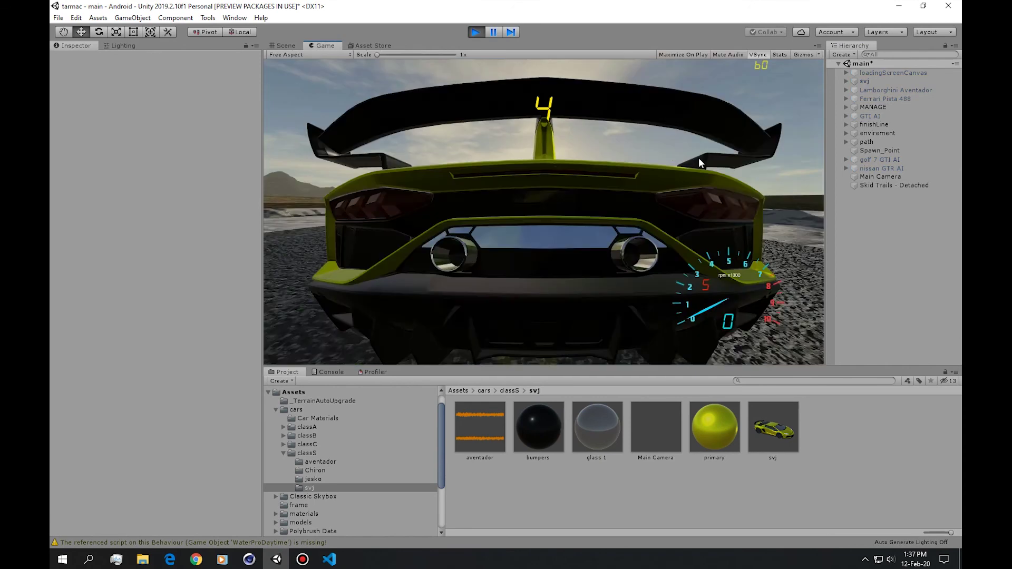
left_click(868, 82)
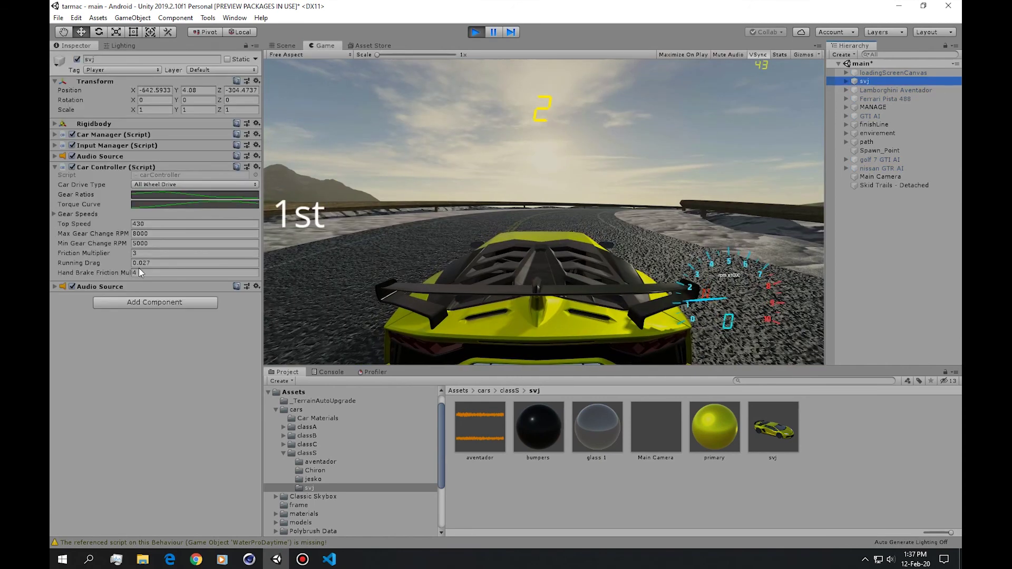
type("3.2")
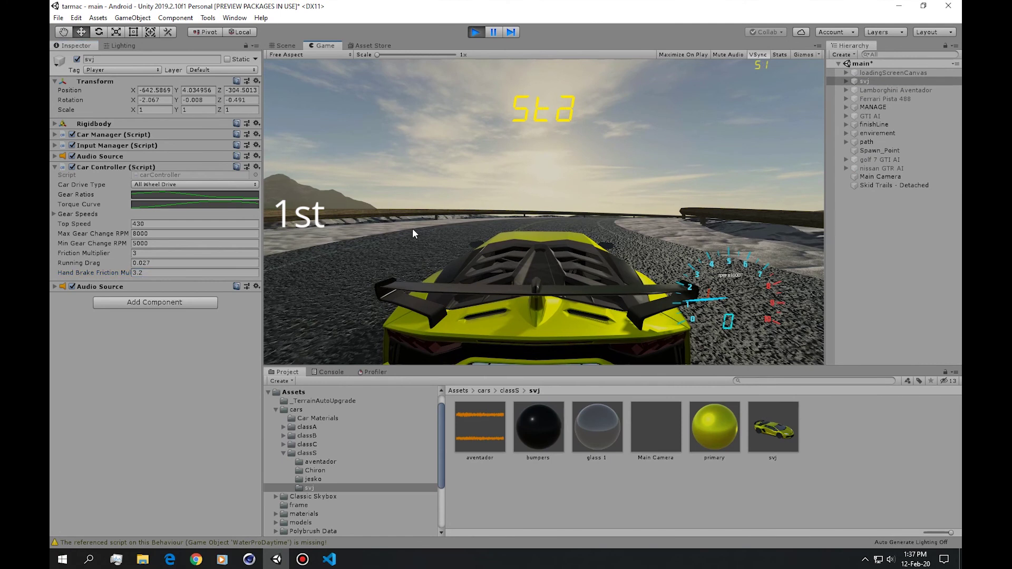
Step: Accelerate the svj from the start and steer it through the first bends to test the retuned torque and handling
type("wd")
key("d")
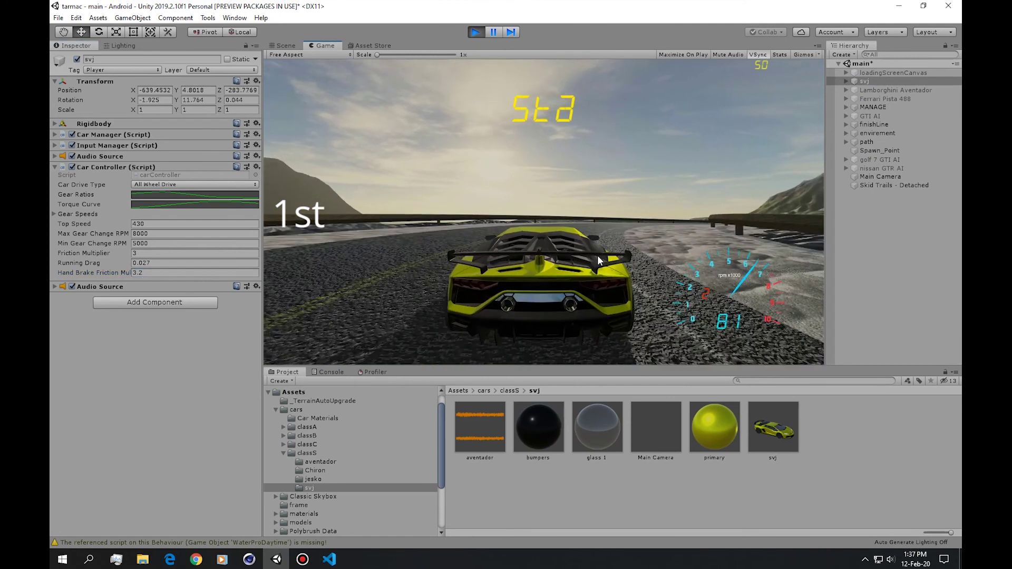
key("a")
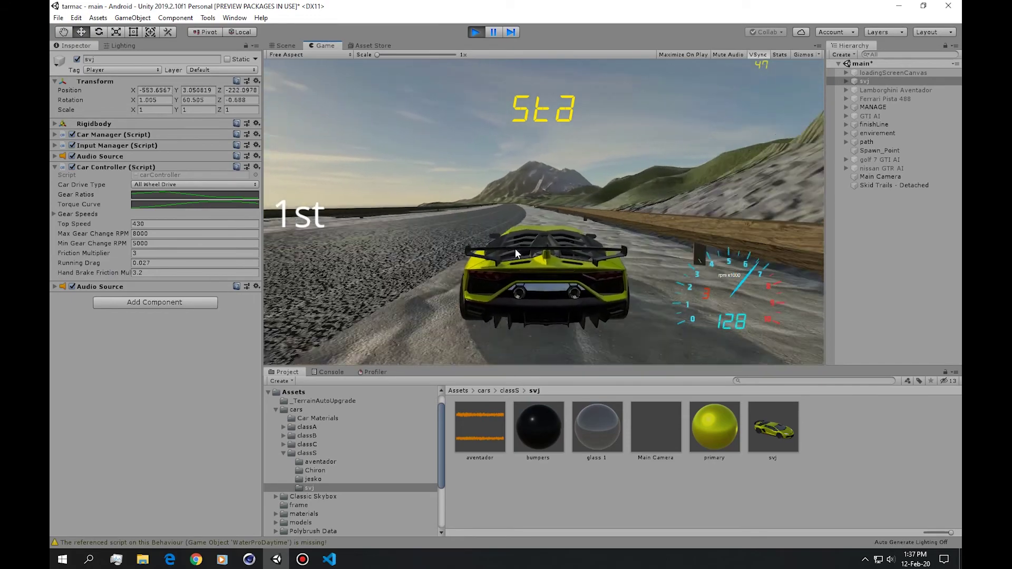
key("a")
key("d")
key("d")
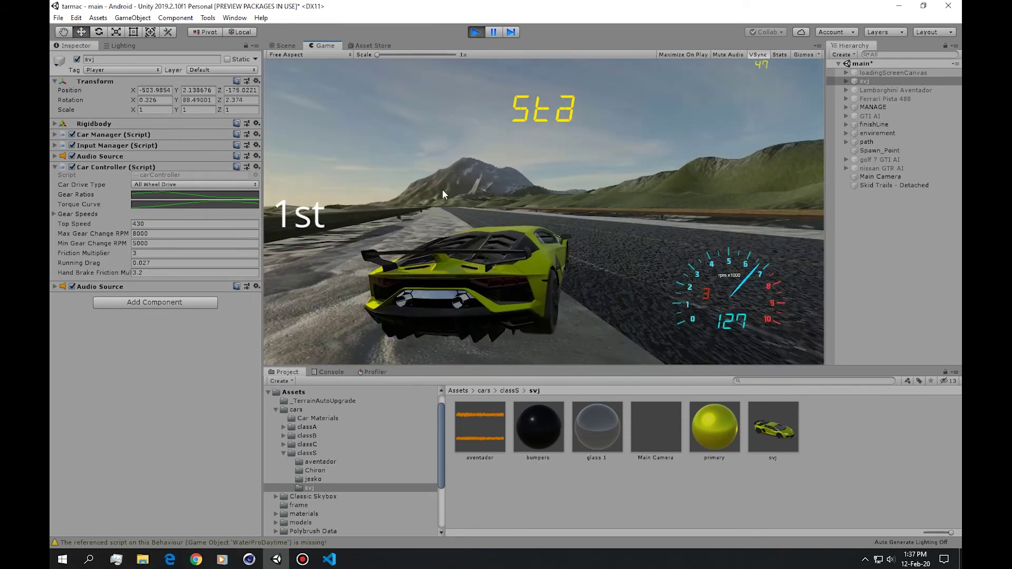
Step: Maximize the Game view and keep driving the svj at speed along the track, steering both ways to check its stability
right_click(328, 45)
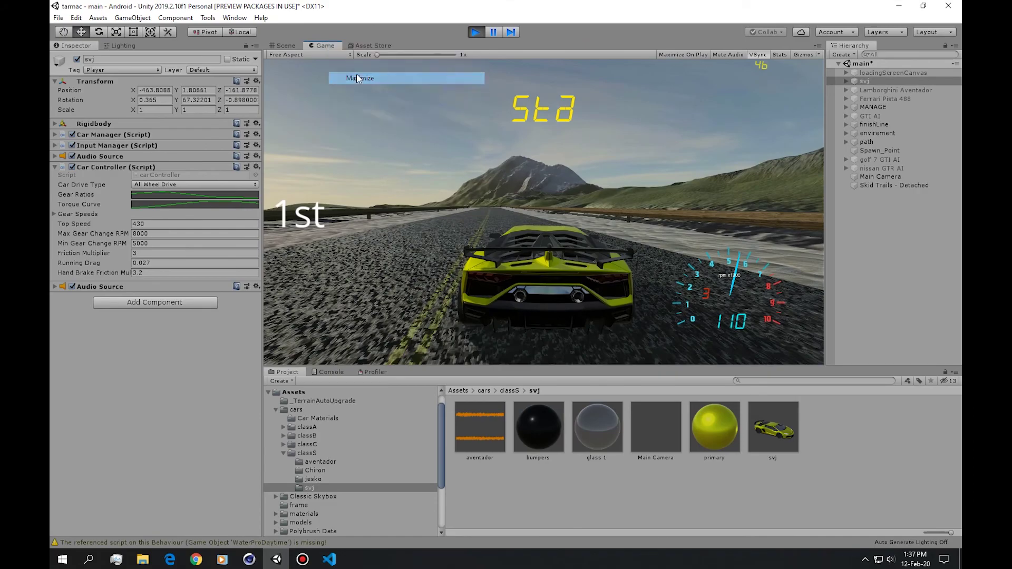
left_click(357, 78)
key("w")
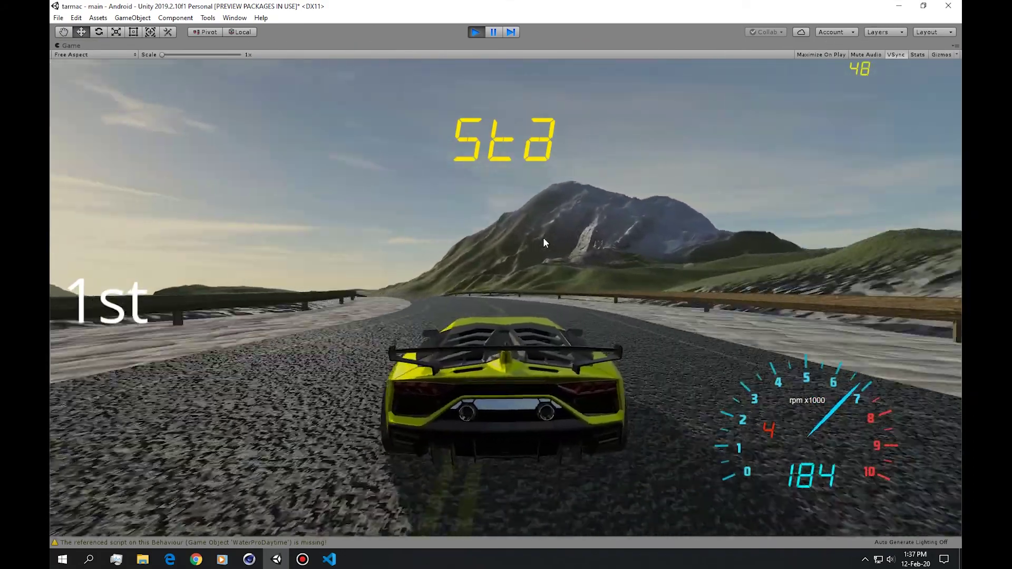
key("a")
key("d")
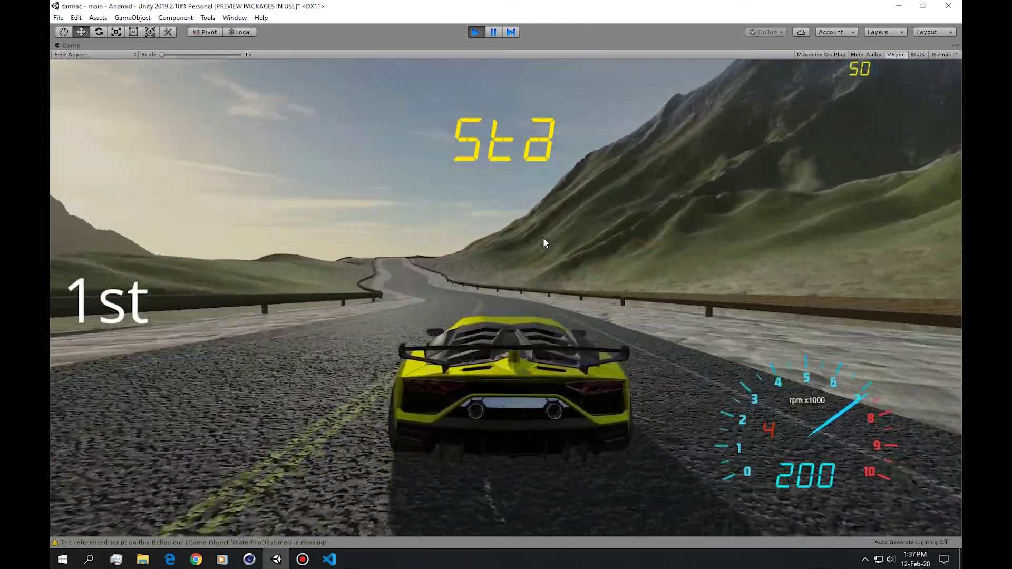
key("a")
key("d")
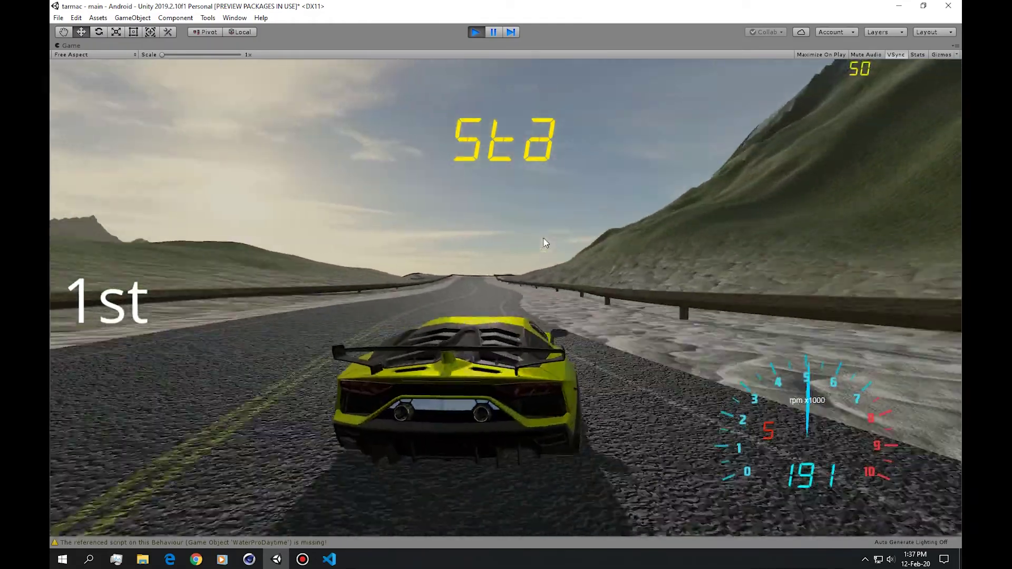